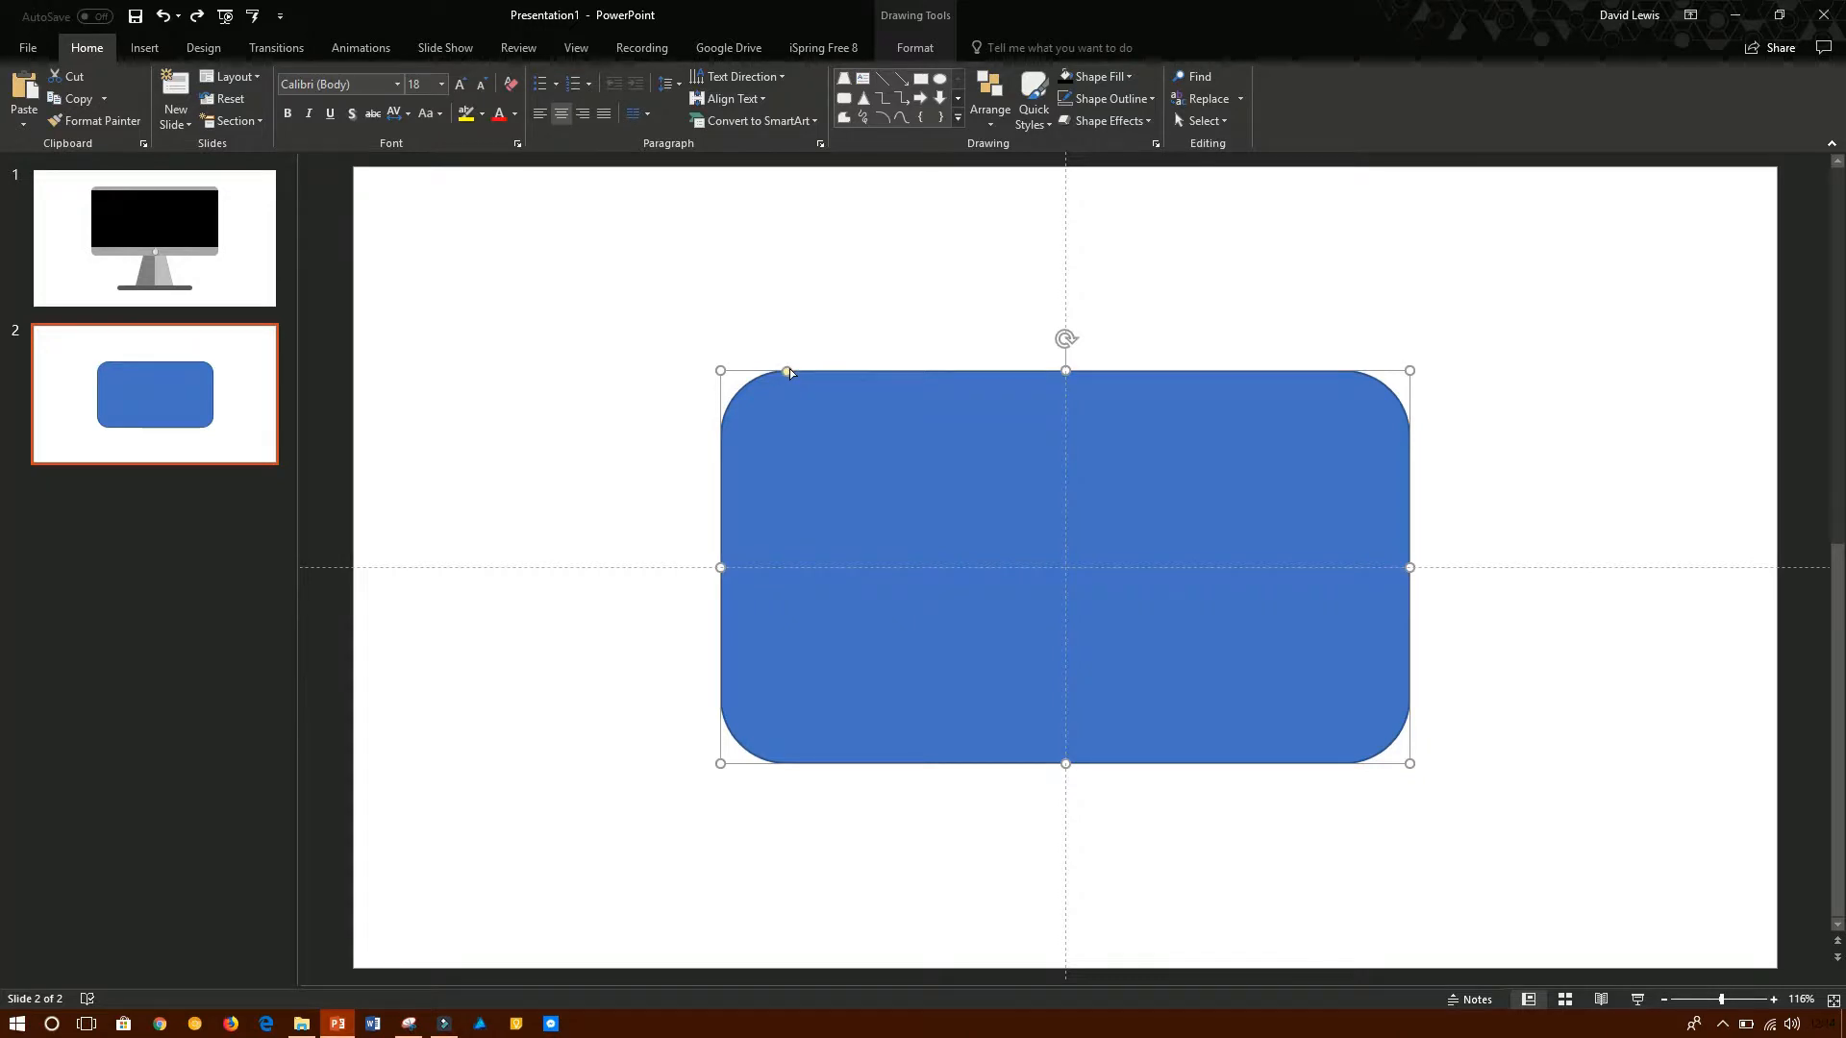
- Reduce the corner rounding of the blue rounded rectangle on slide 2
{"action": "left_click_drag", "start_coordinate": [788, 377], "coordinate": [751, 447]}
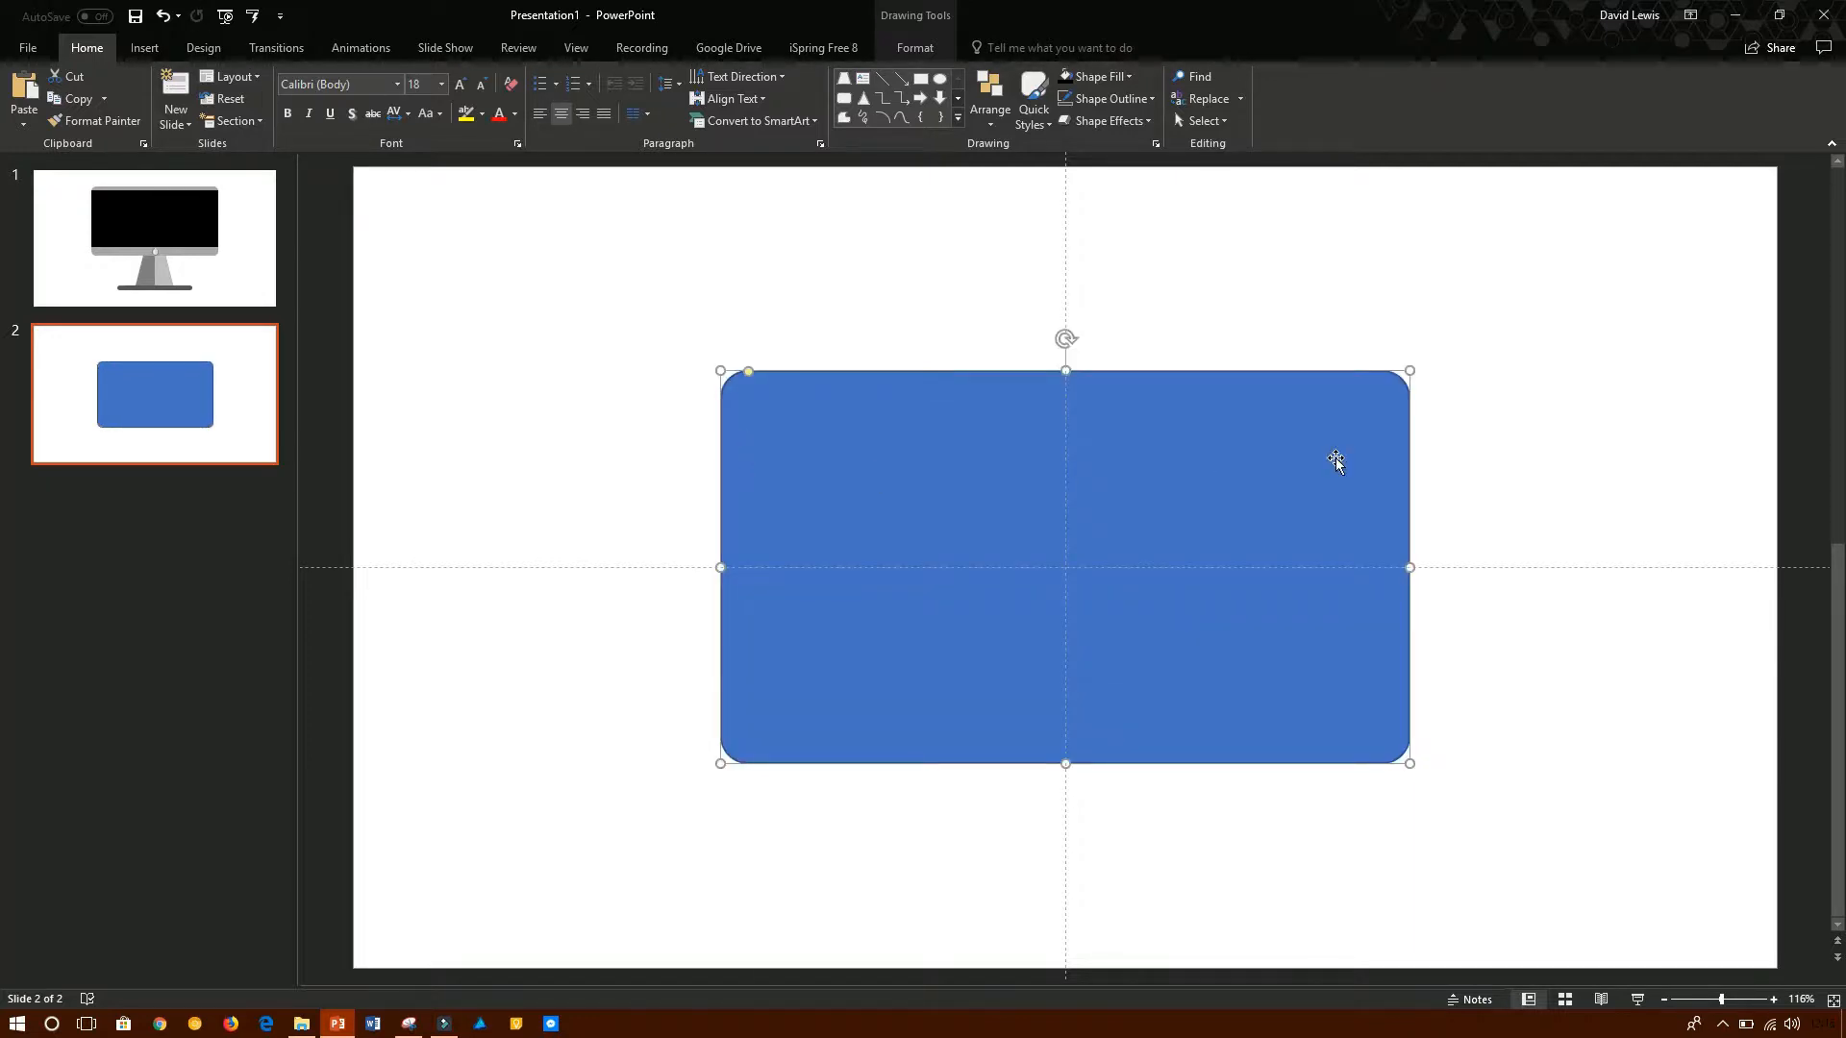
{"action": "left_click", "coordinate": [1512, 432]}
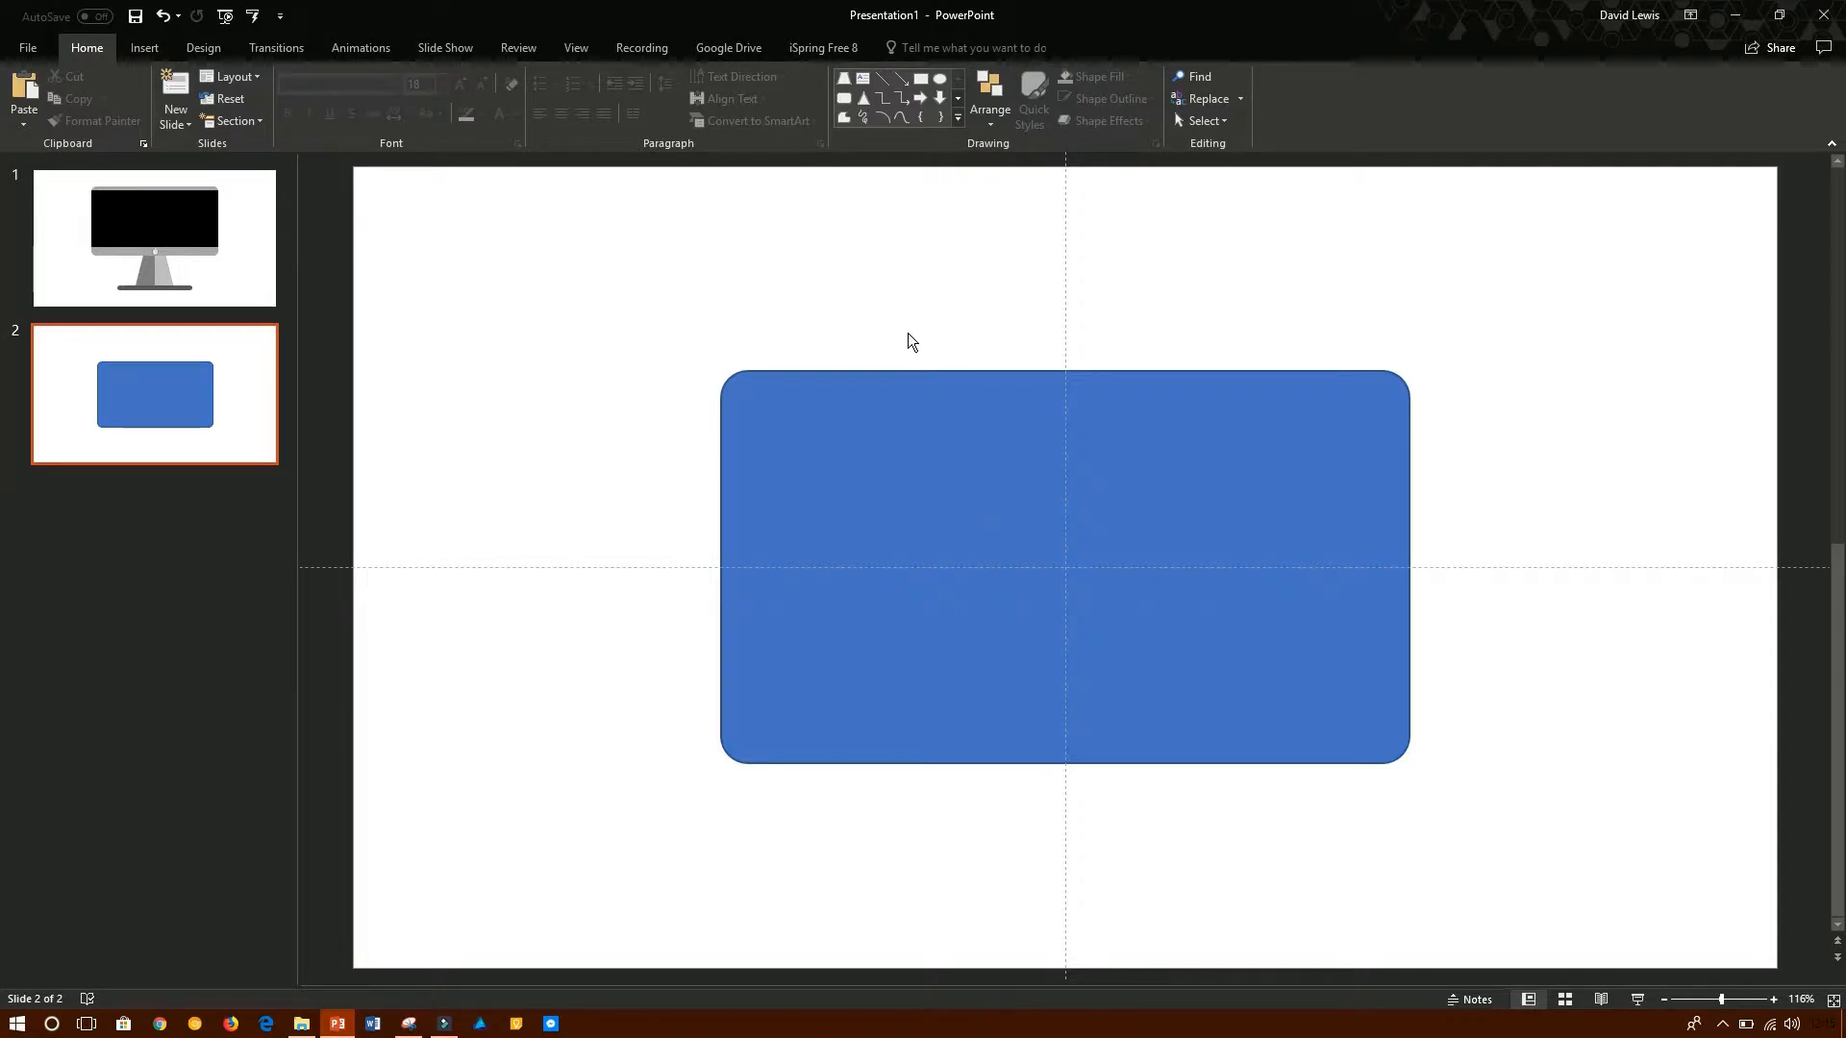
{"action": "left_click", "coordinate": [906, 467]}
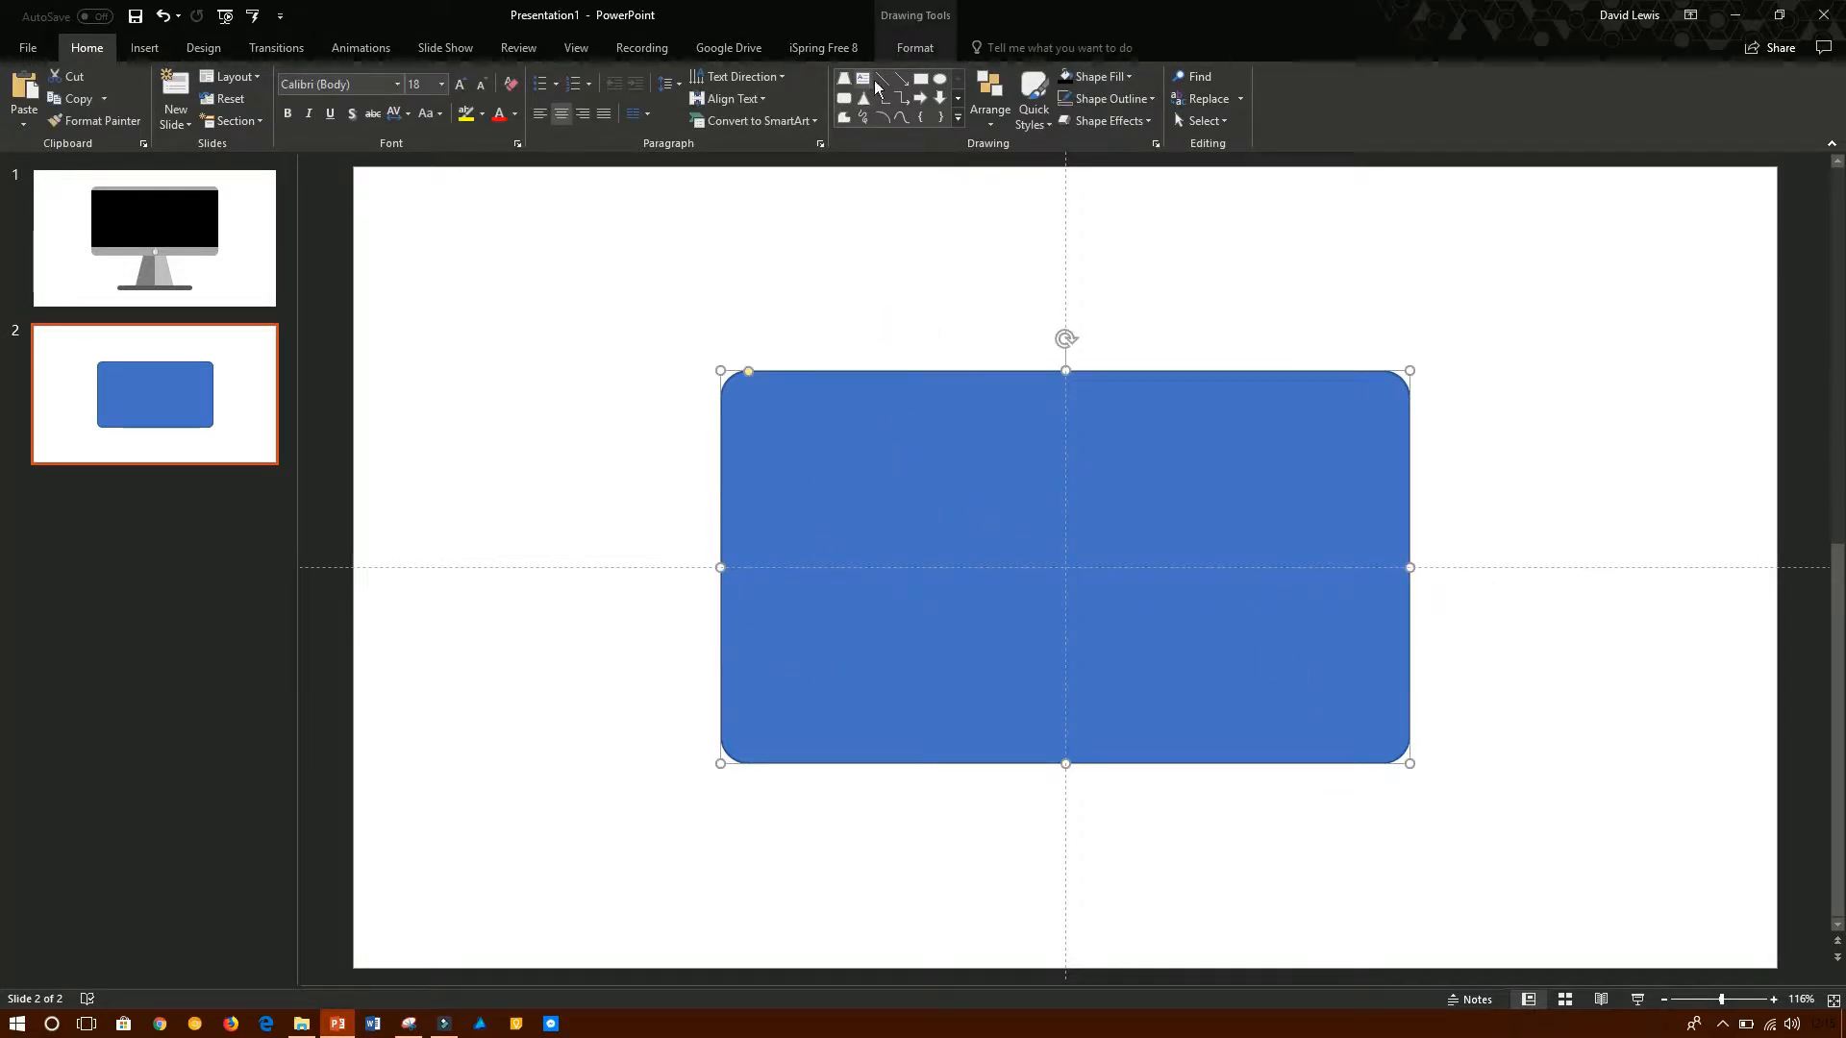
- Draw a rectangle about 16.4 cm wide and 6.75 cm high across the middle of the rounded rectangle and fill it black
{"action": "left_click", "coordinate": [920, 78]}
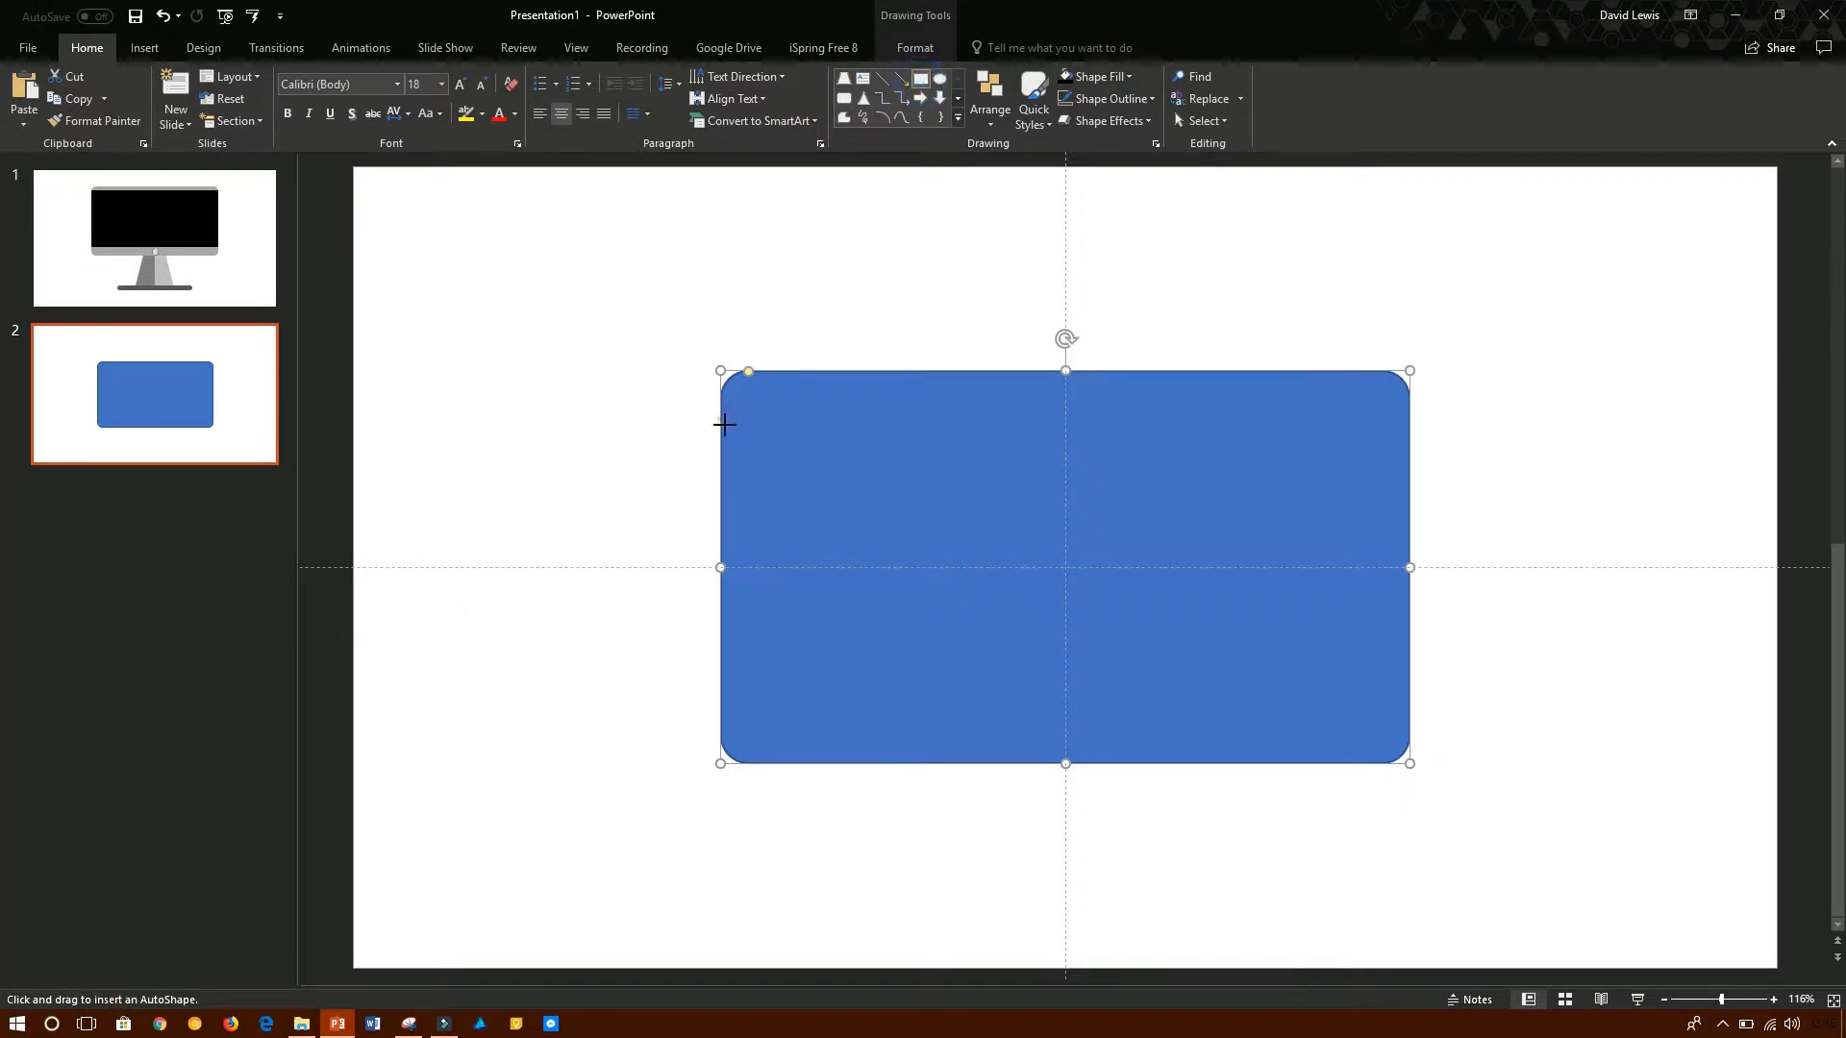
{"action": "left_click_drag", "start_coordinate": [723, 424], "coordinate": [1406, 701]}
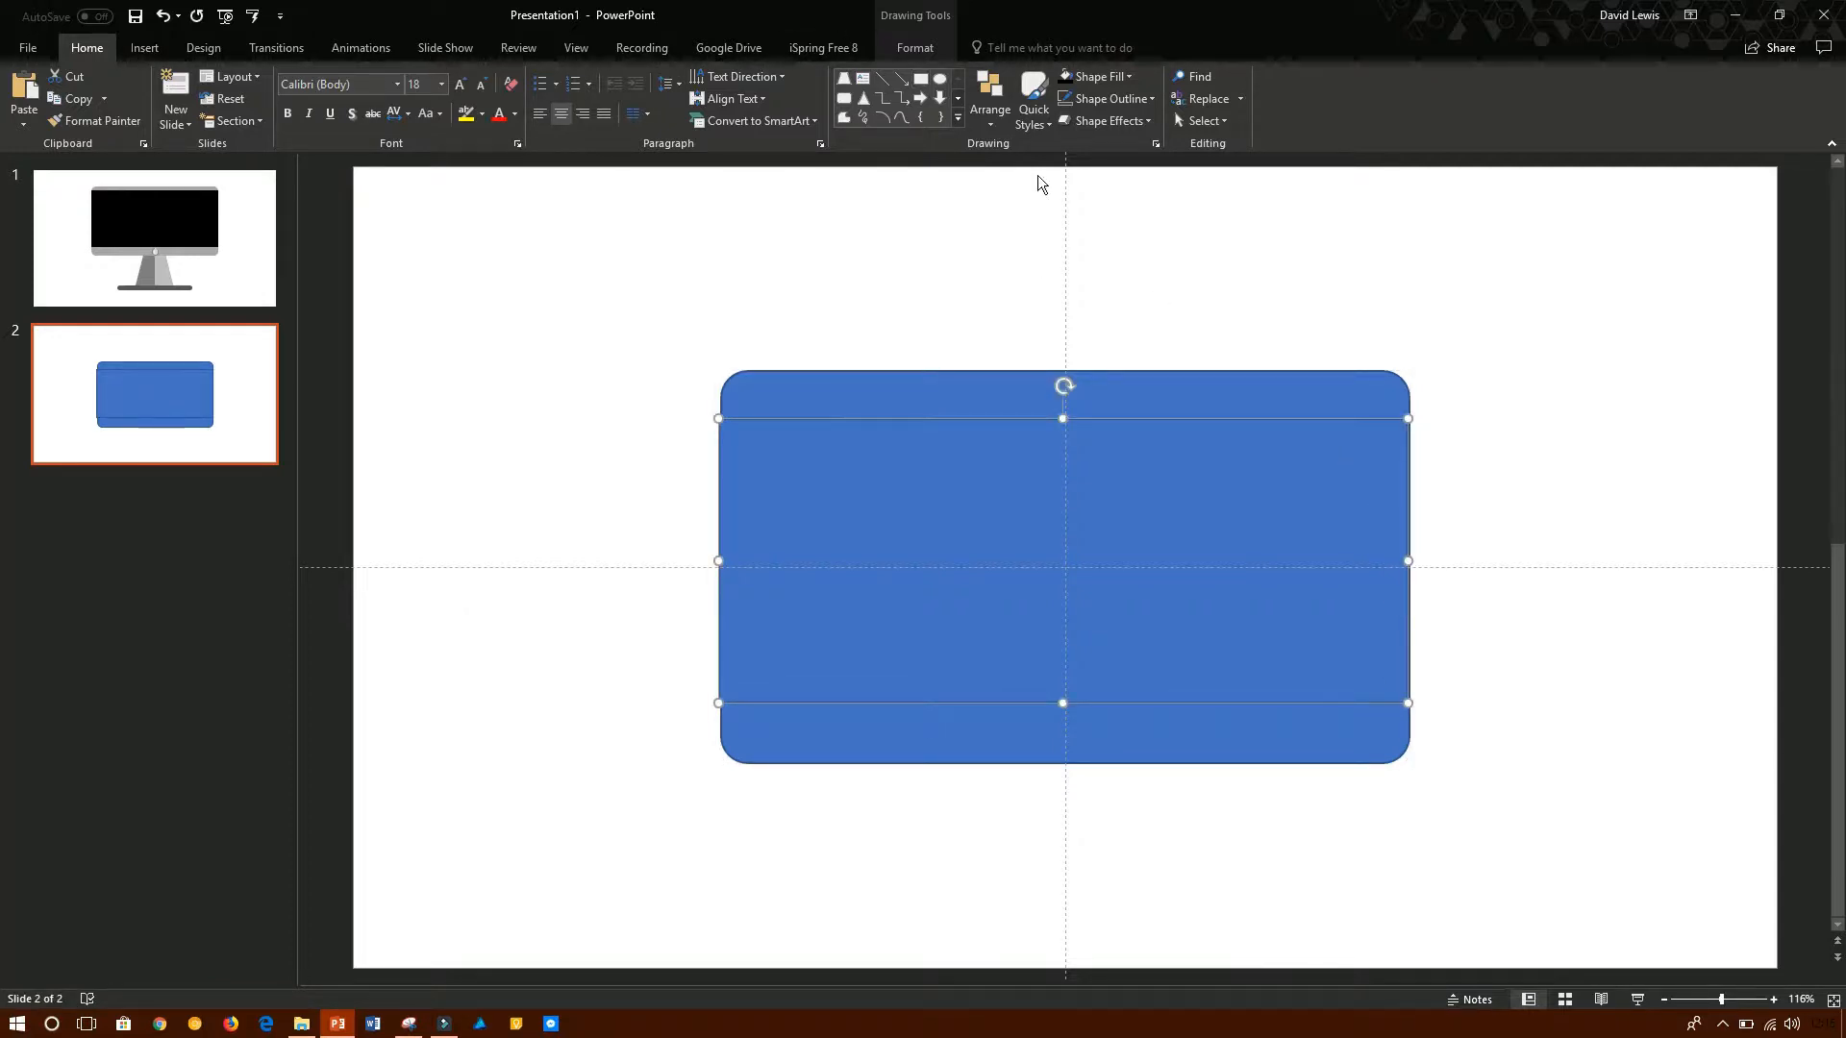
{"action": "left_click", "coordinate": [904, 62]}
{"action": "left_click", "coordinate": [725, 77]}
{"action": "left_click", "coordinate": [682, 117]}
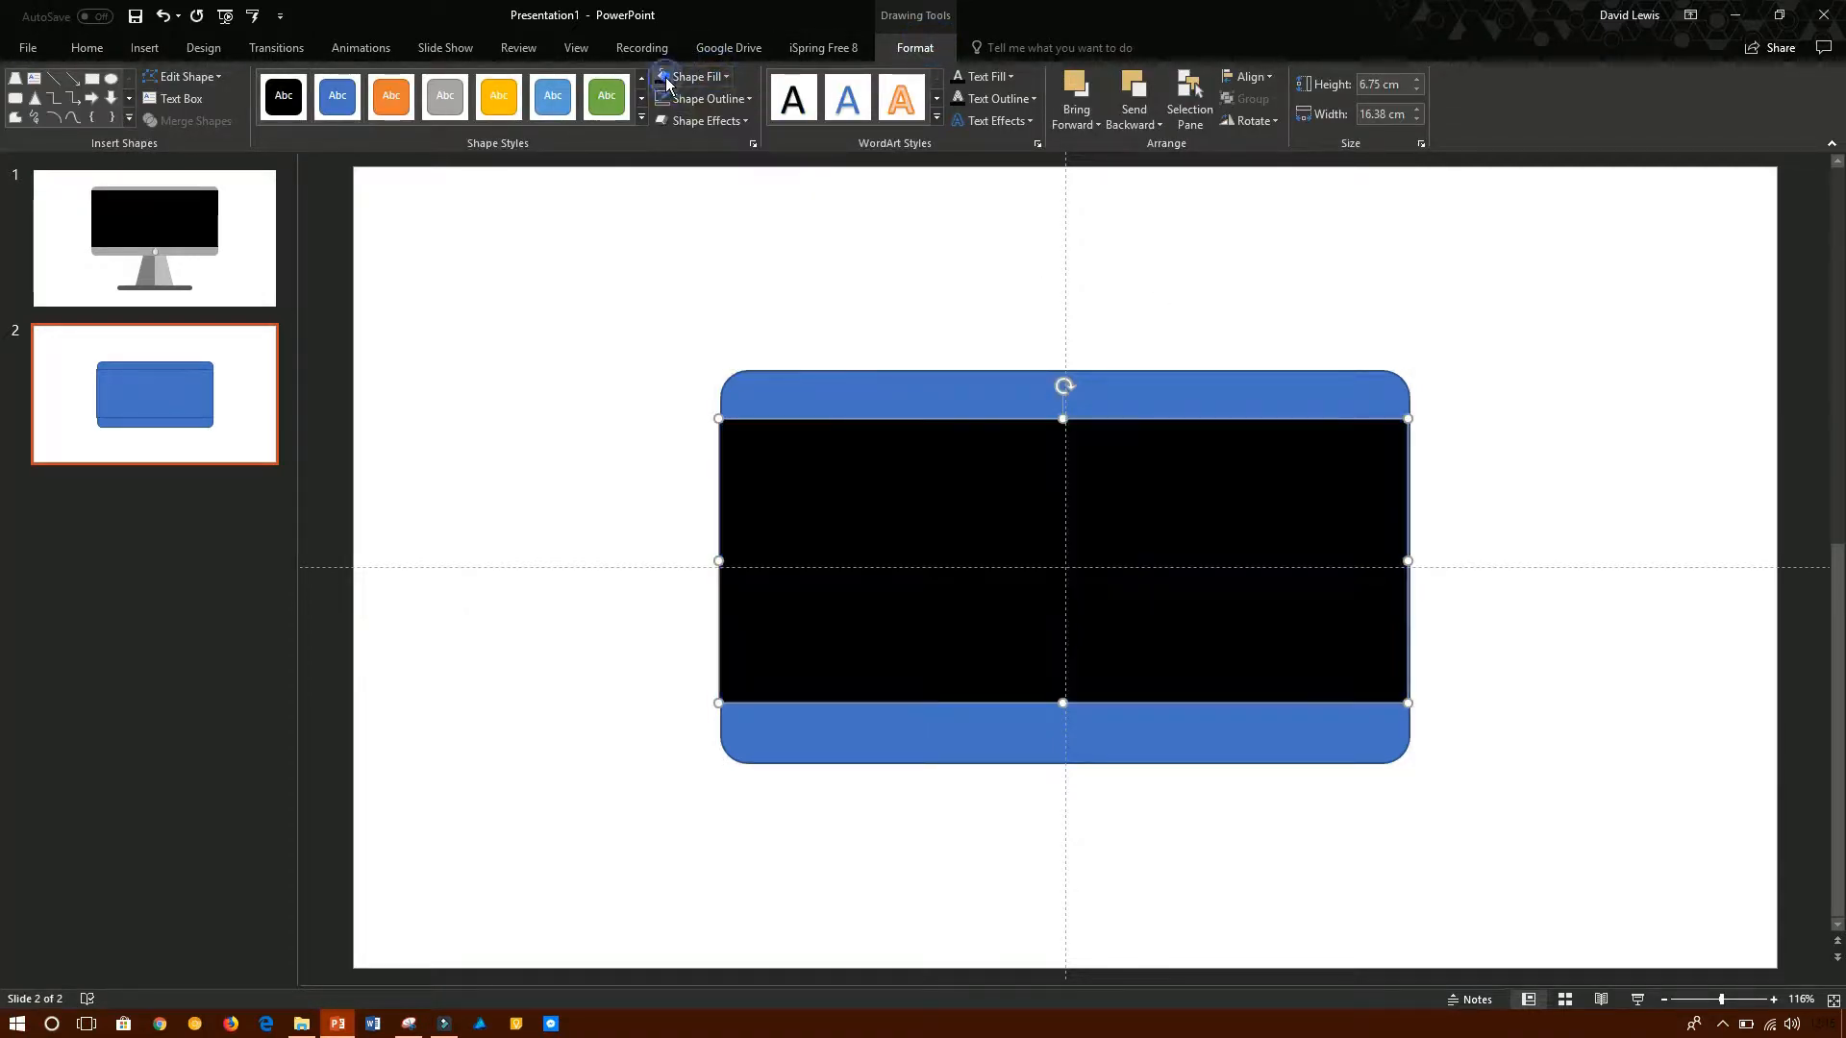
{"action": "left_click", "coordinate": [724, 77]}
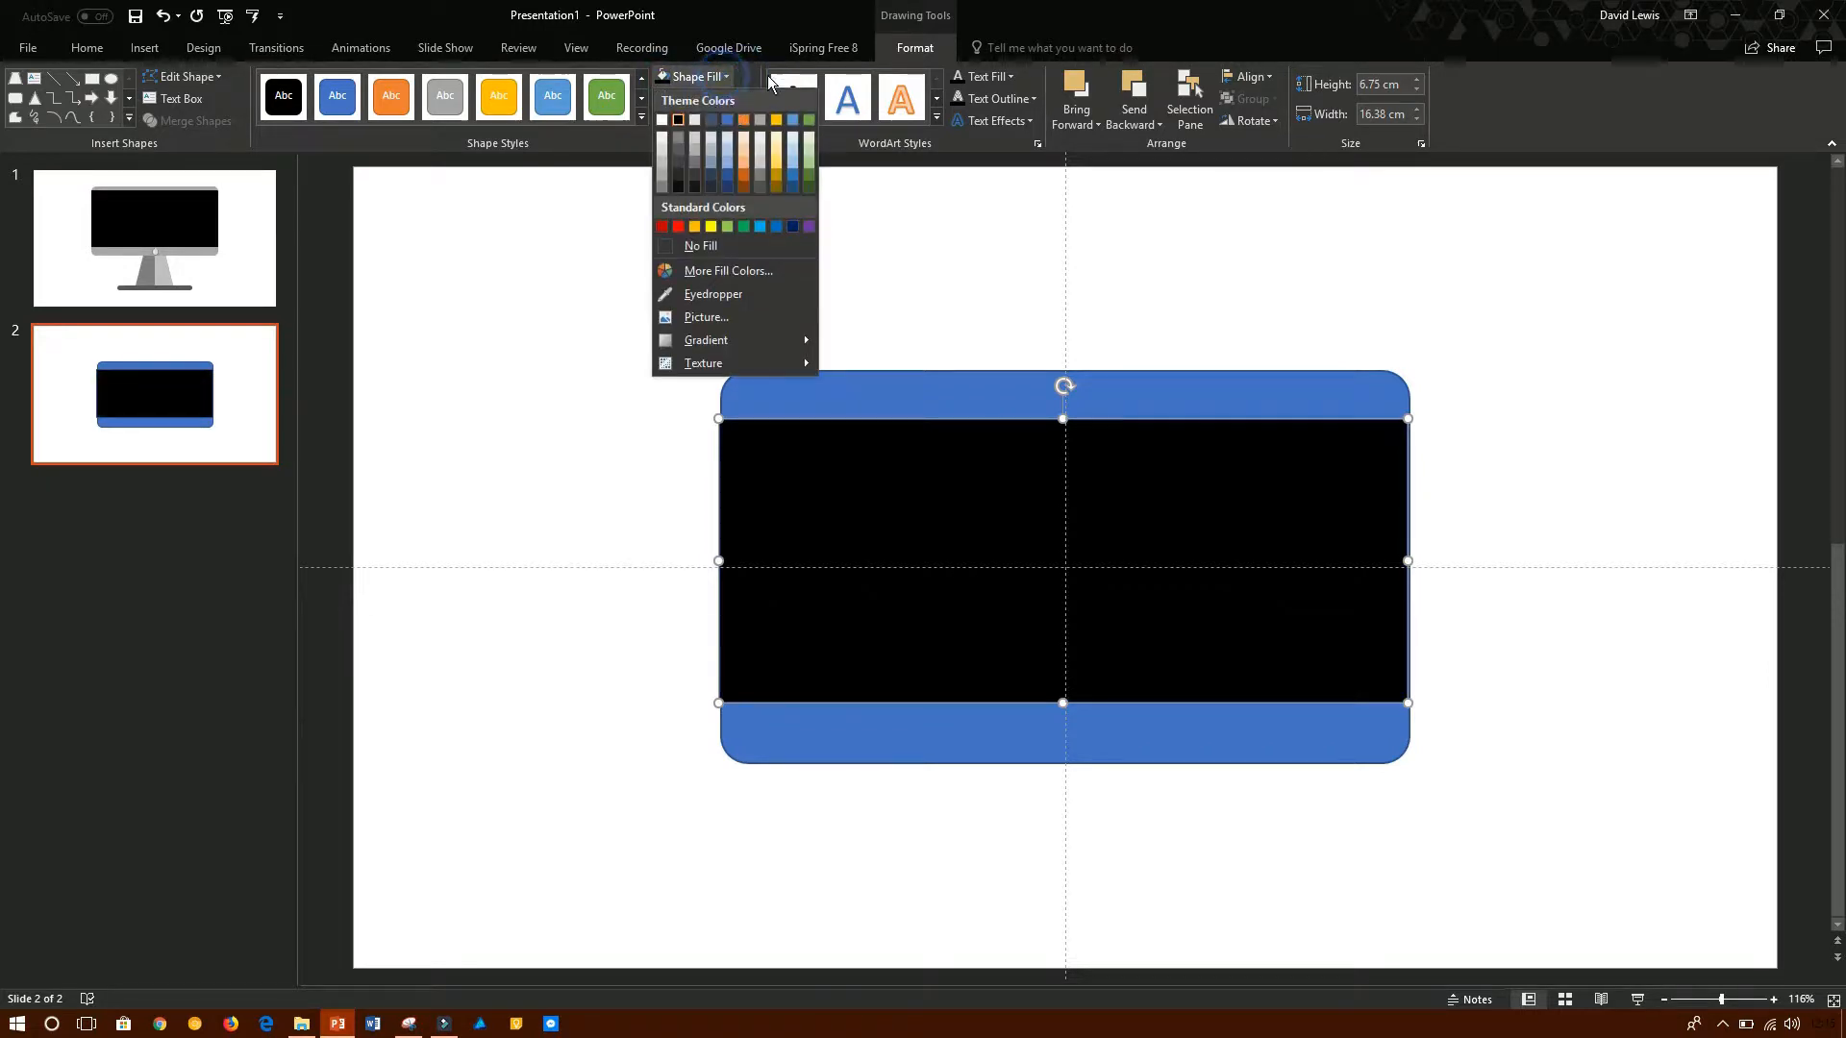
{"action": "left_click", "coordinate": [743, 72]}
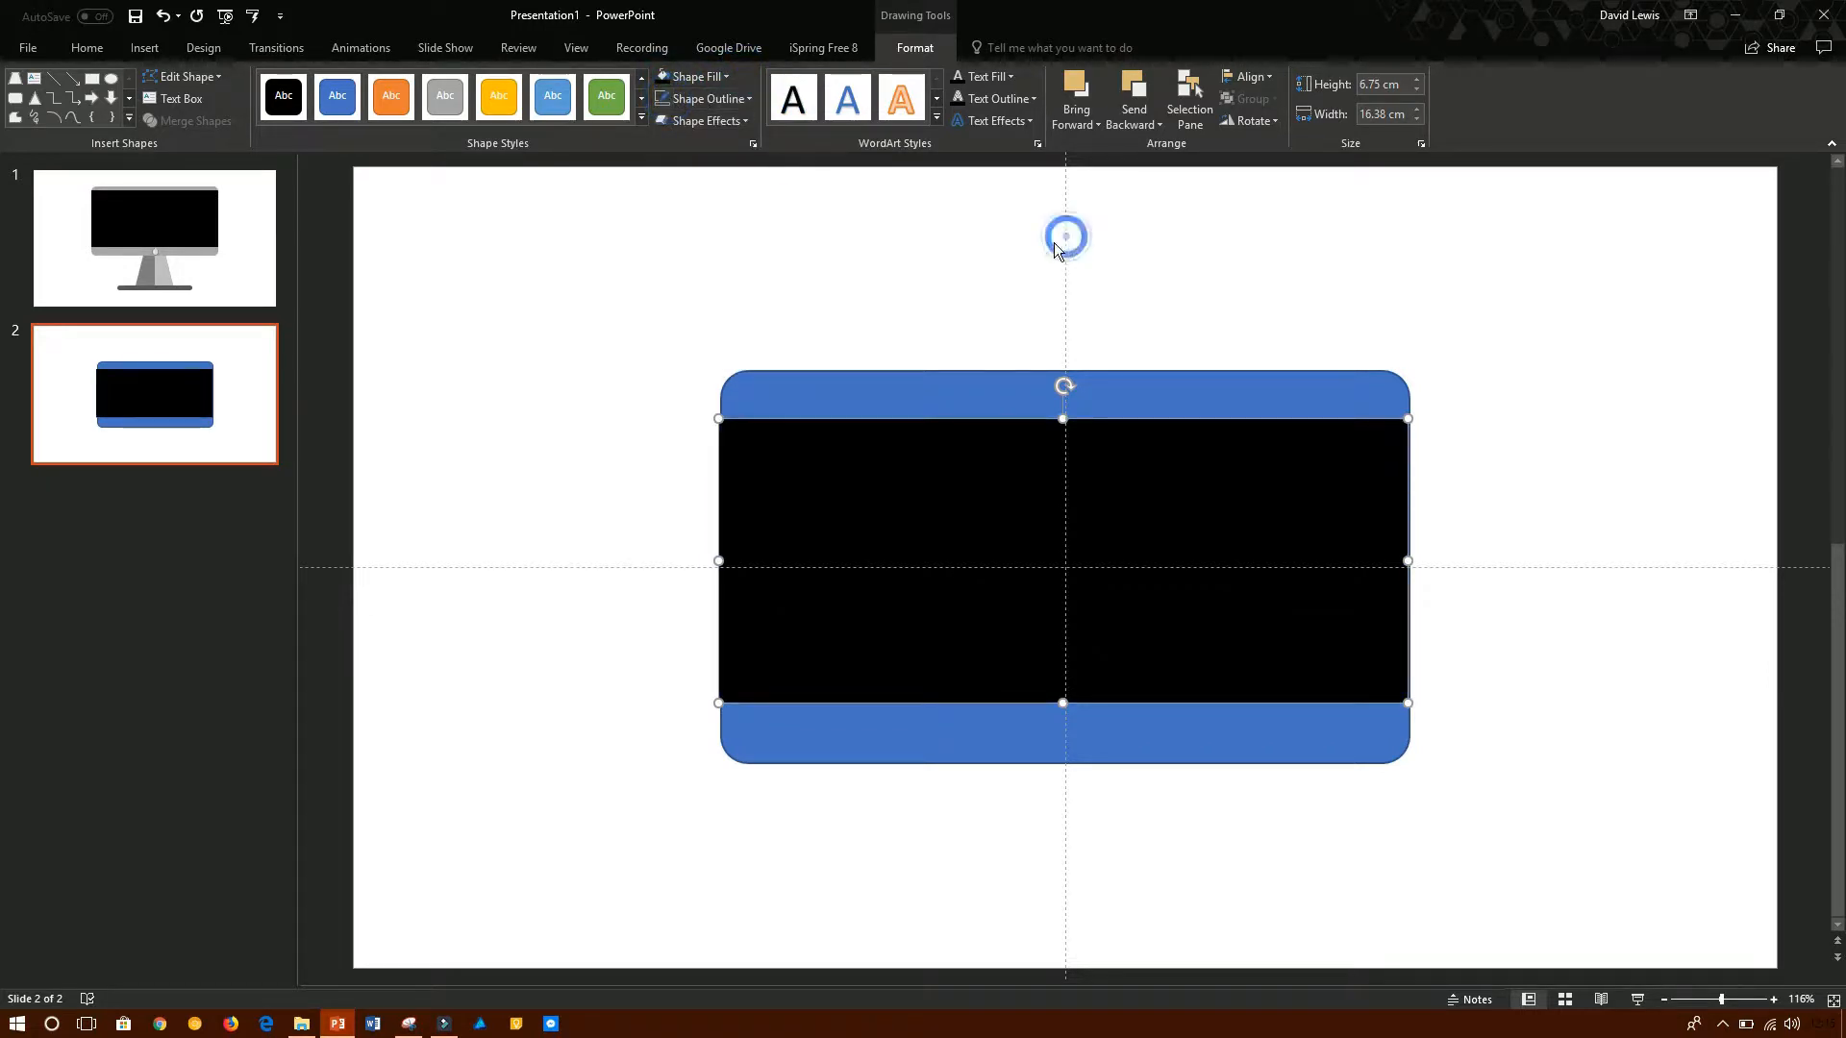
- Centre the black rectangle horizontally and vertically on the blue rounded rectangle
{"action": "left_click", "coordinate": [1105, 490]}
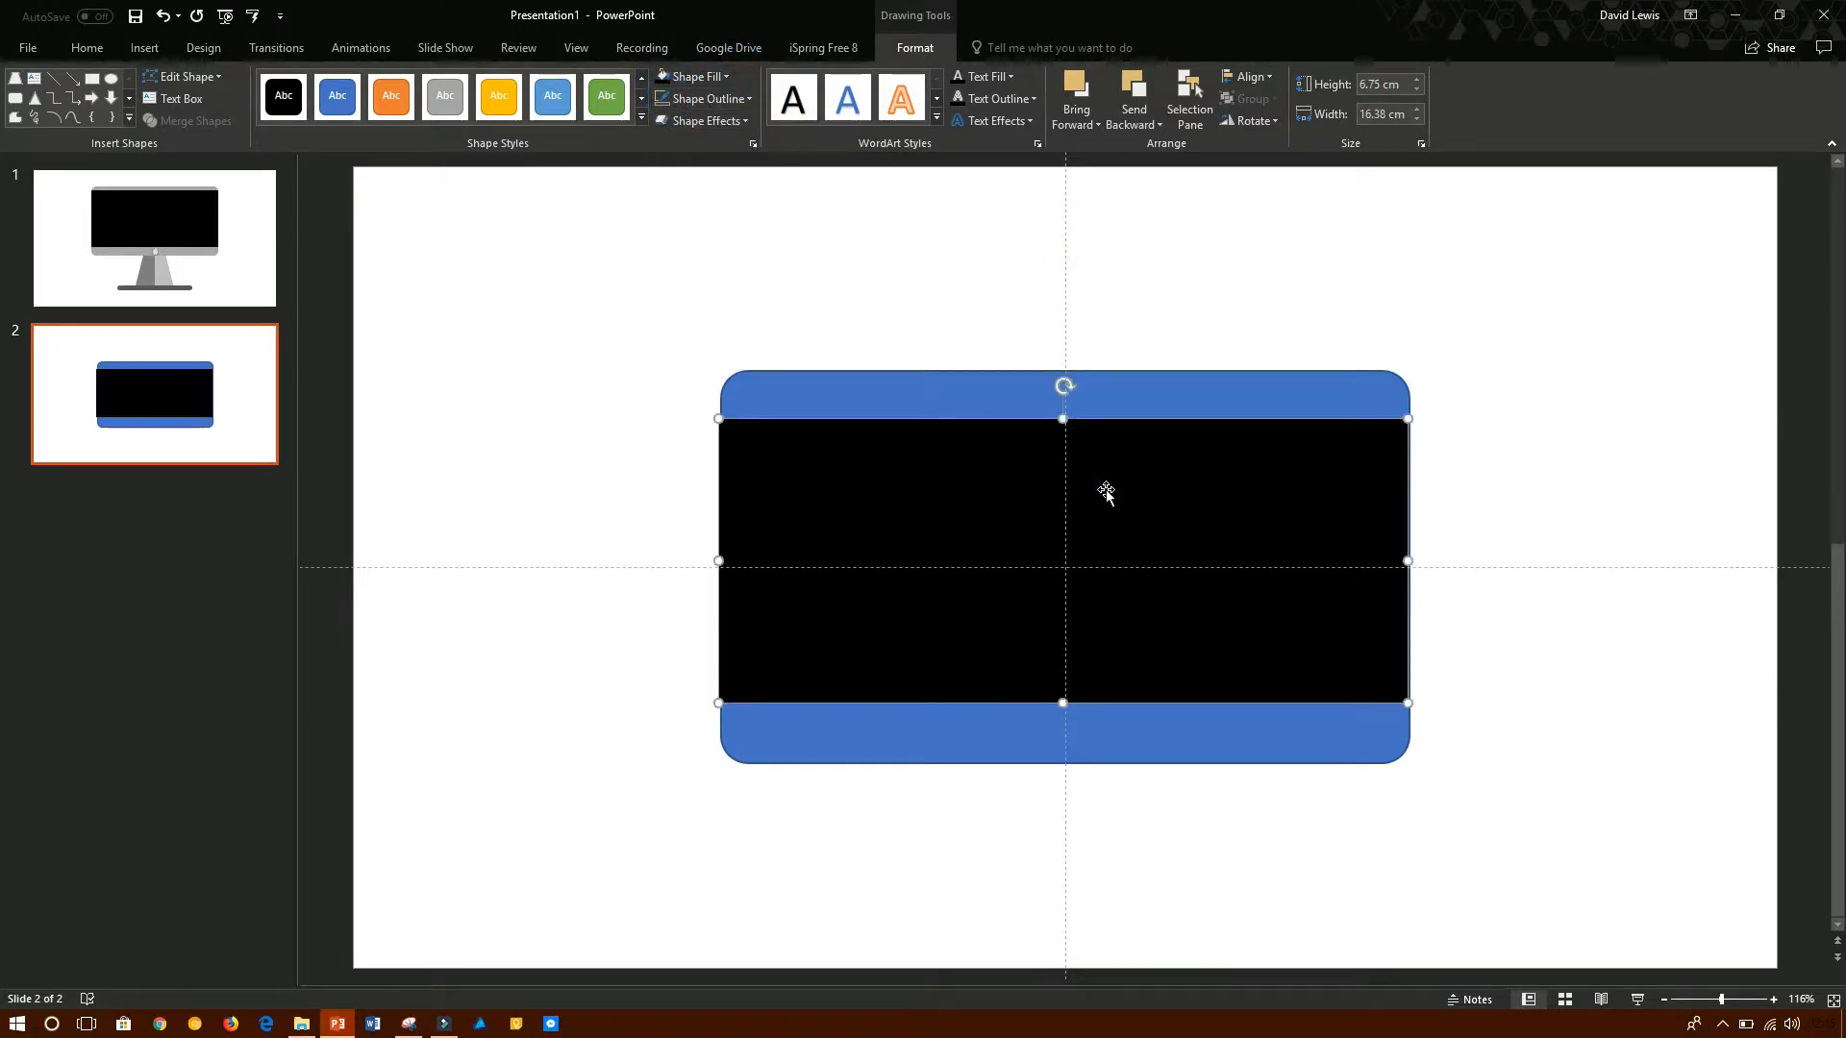
{"action": "key", "text": "ctrl+Right"}
{"action": "left_click_drag", "start_coordinate": [1204, 498], "coordinate": [1203, 503]}
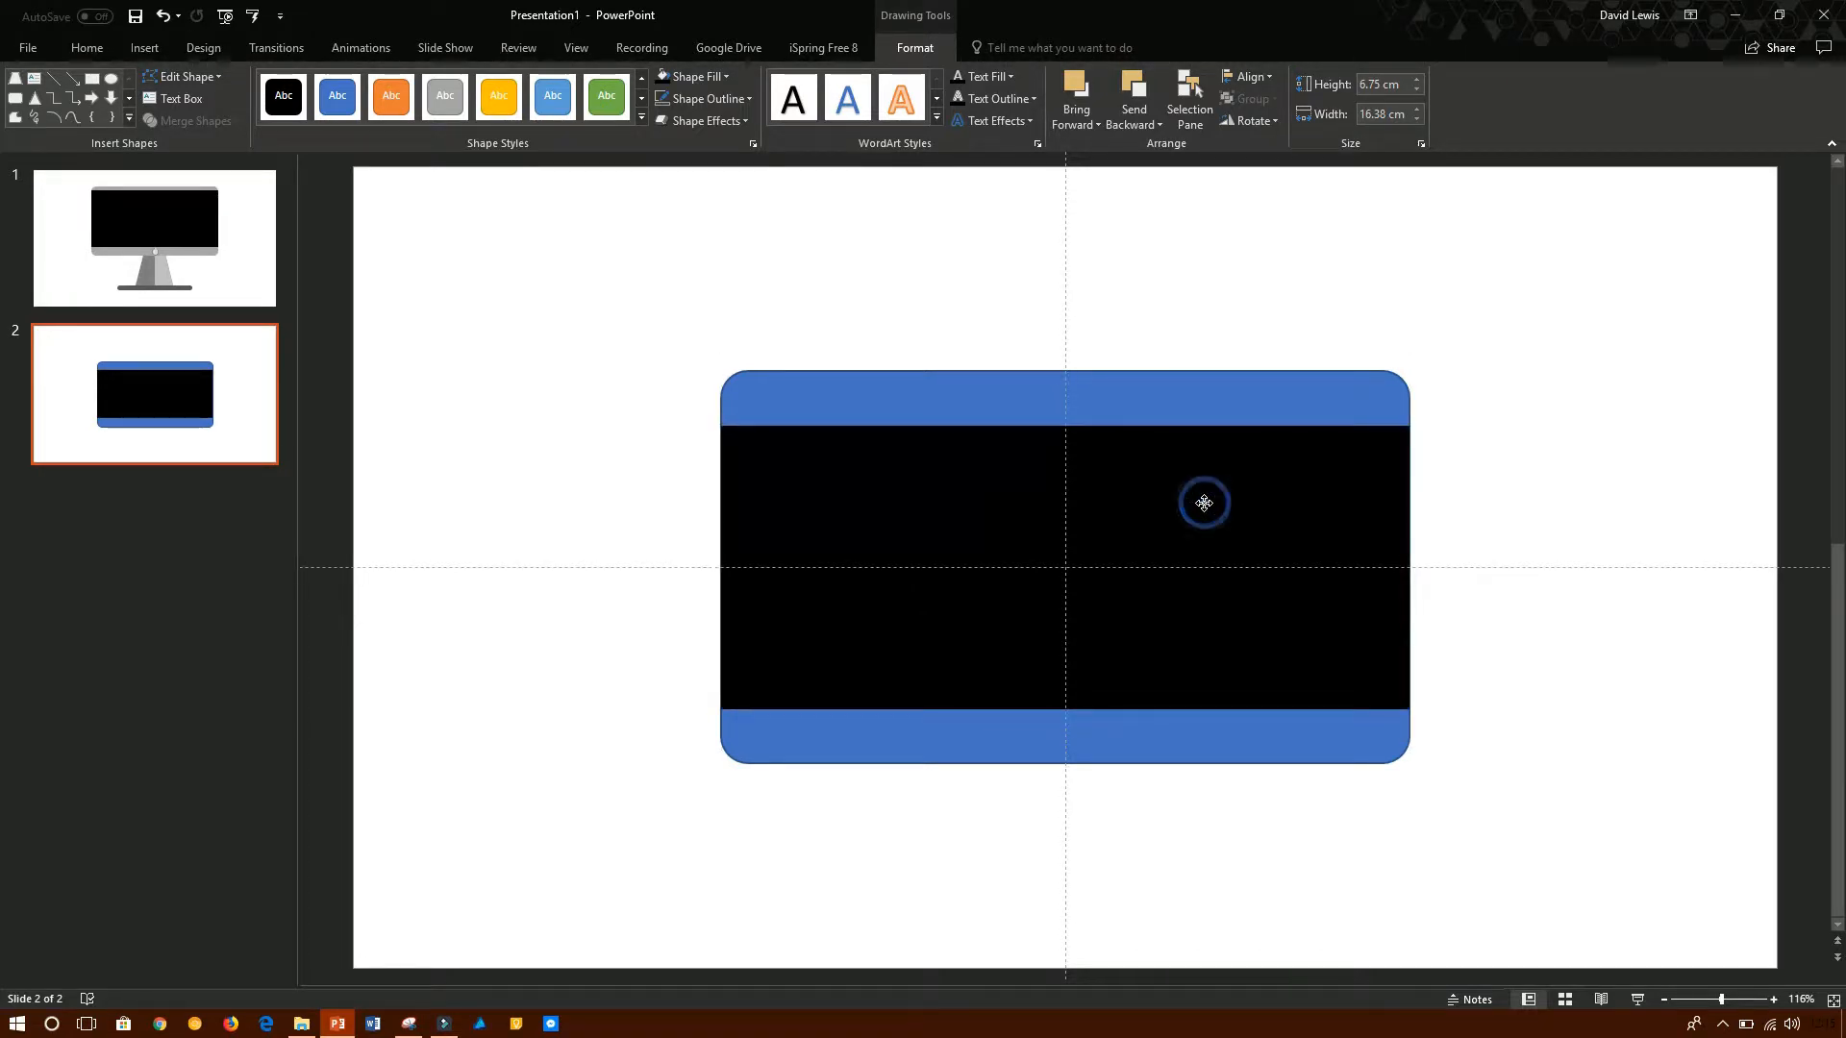
{"action": "left_click", "coordinate": [1487, 458]}
- Fill the rounded rectangle behind the black screen with mid-grey and remove its blue outline
{"action": "left_click", "coordinate": [1250, 413]}
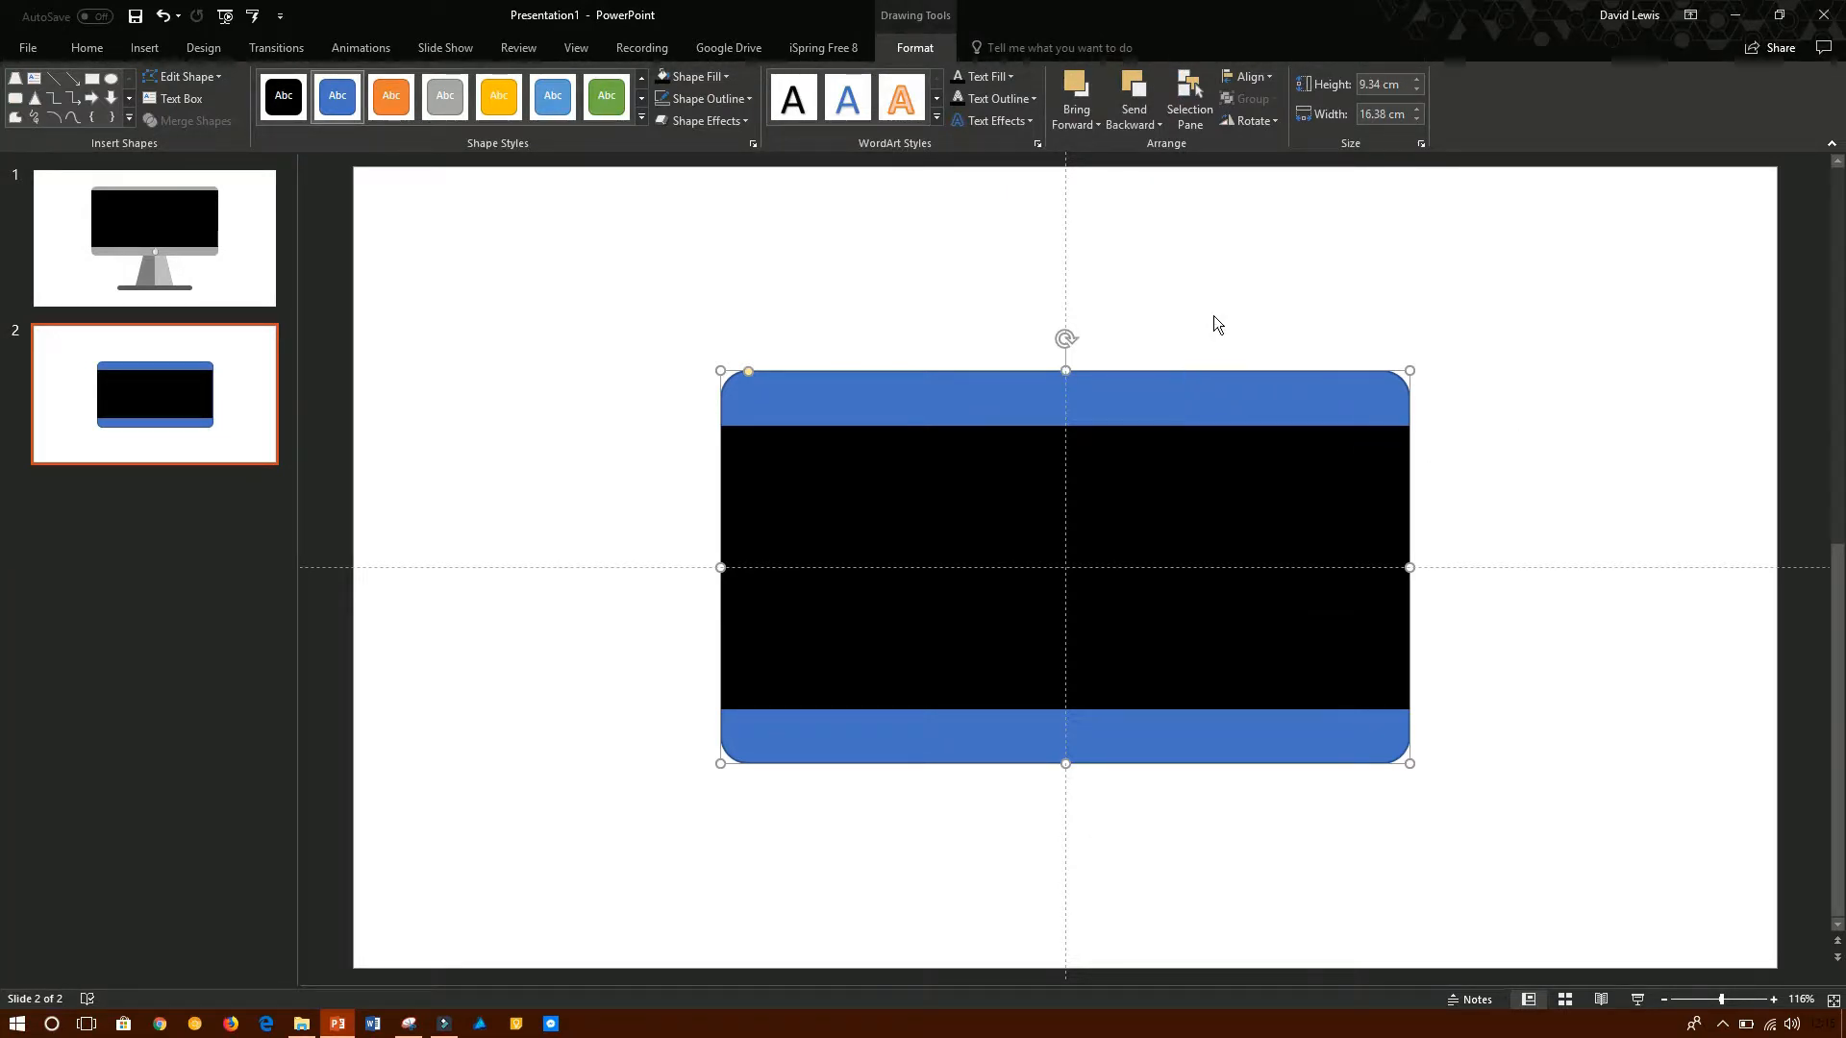
{"action": "left_click", "coordinate": [724, 77]}
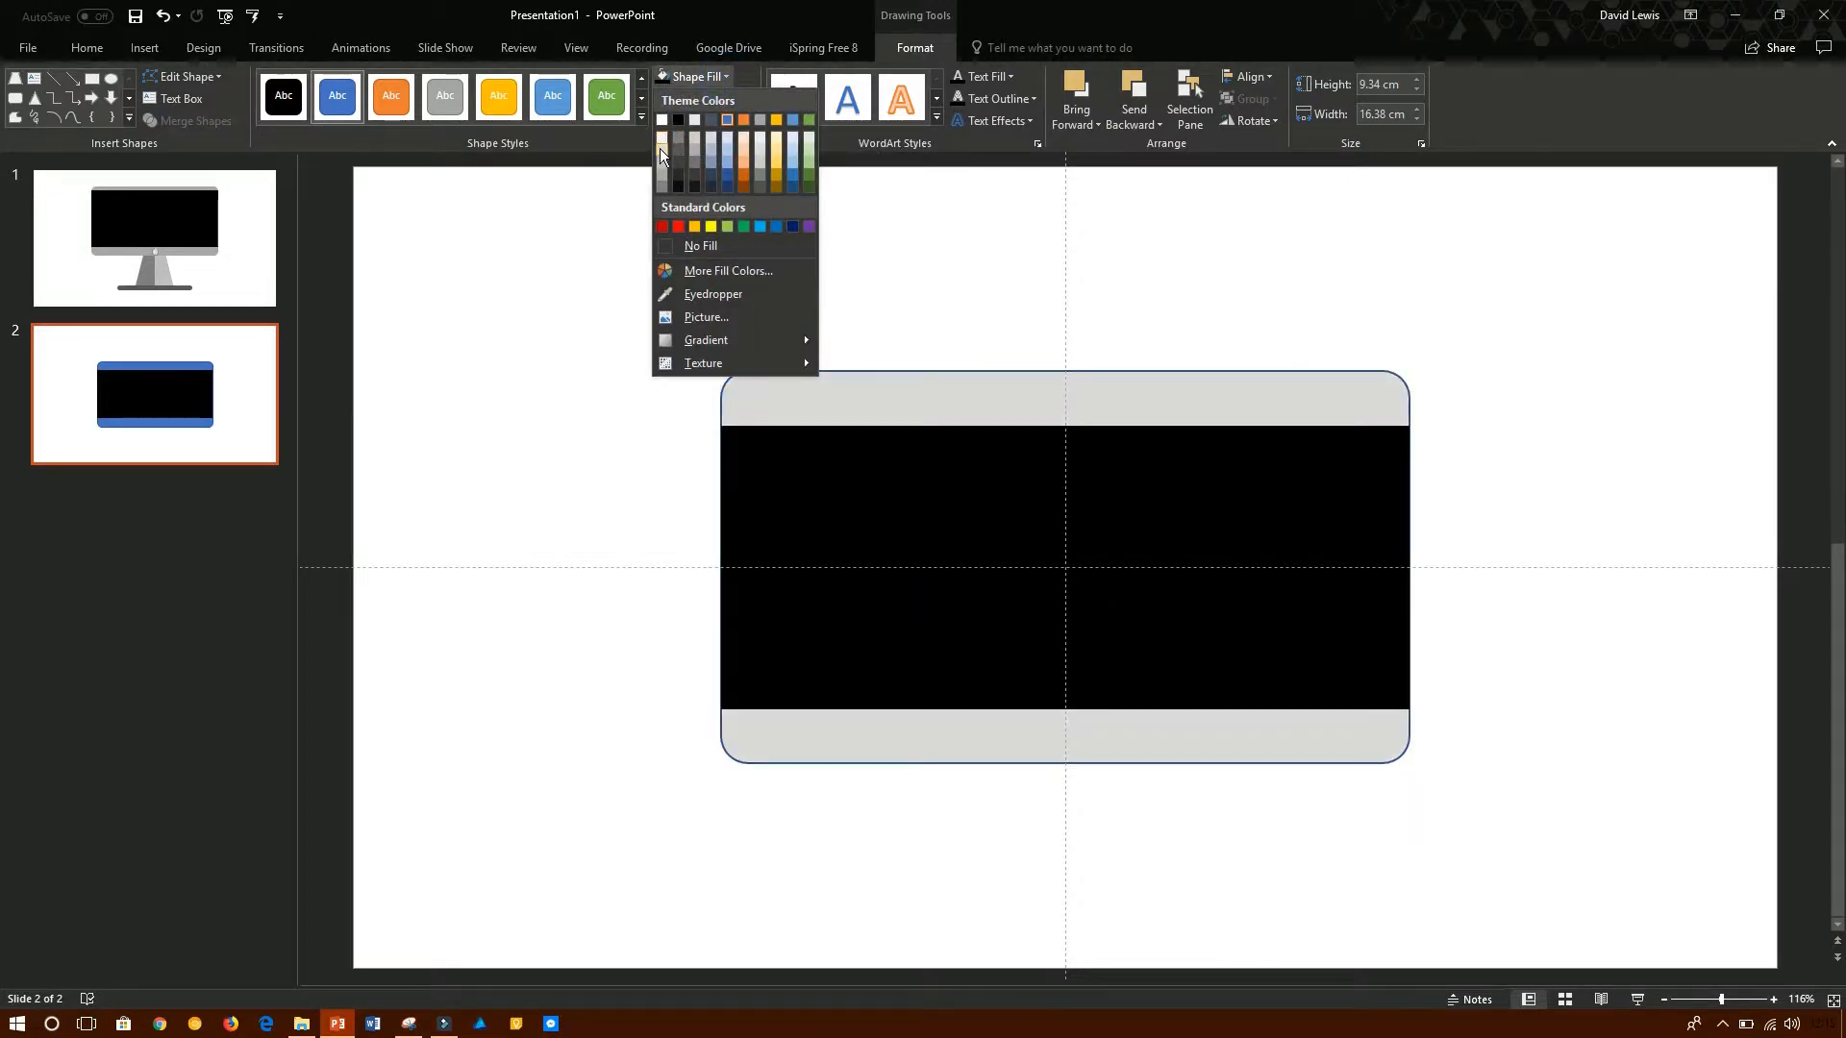
{"action": "left_click", "coordinate": [661, 180]}
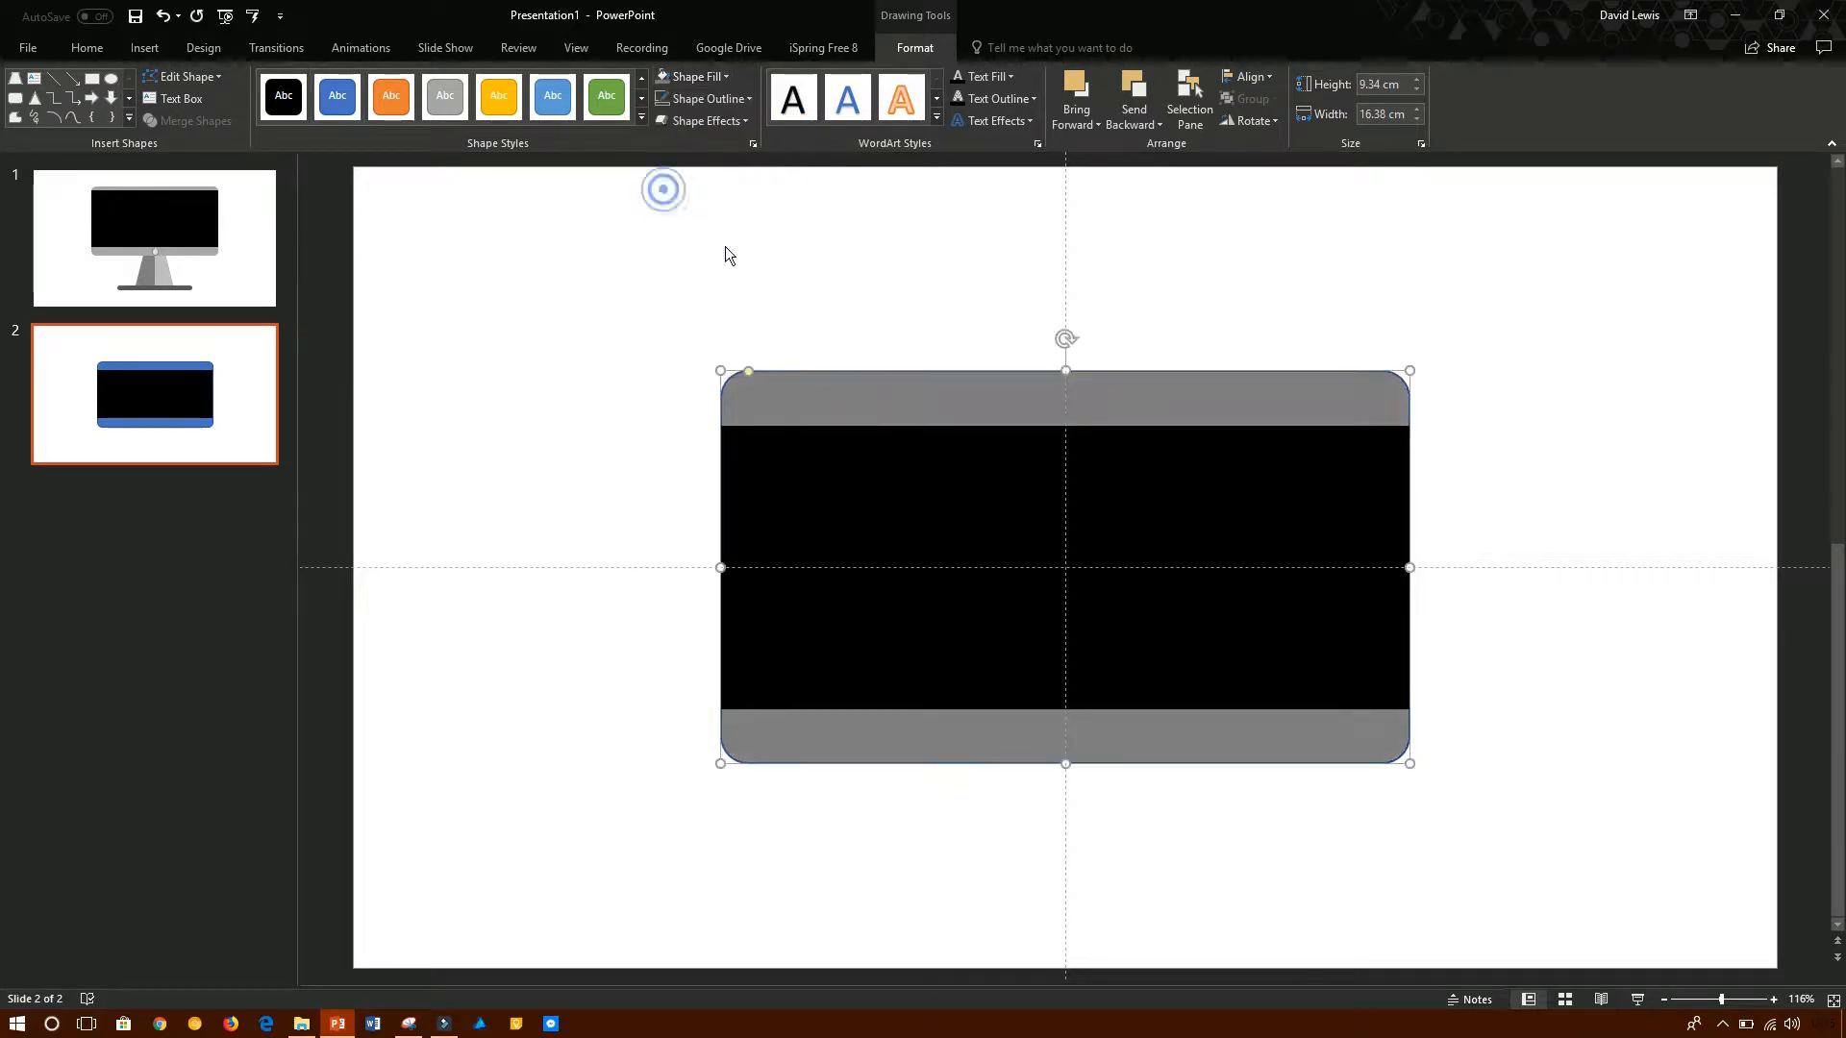
{"action": "right_click", "coordinate": [932, 386]}
{"action": "key", "text": "Escape"}
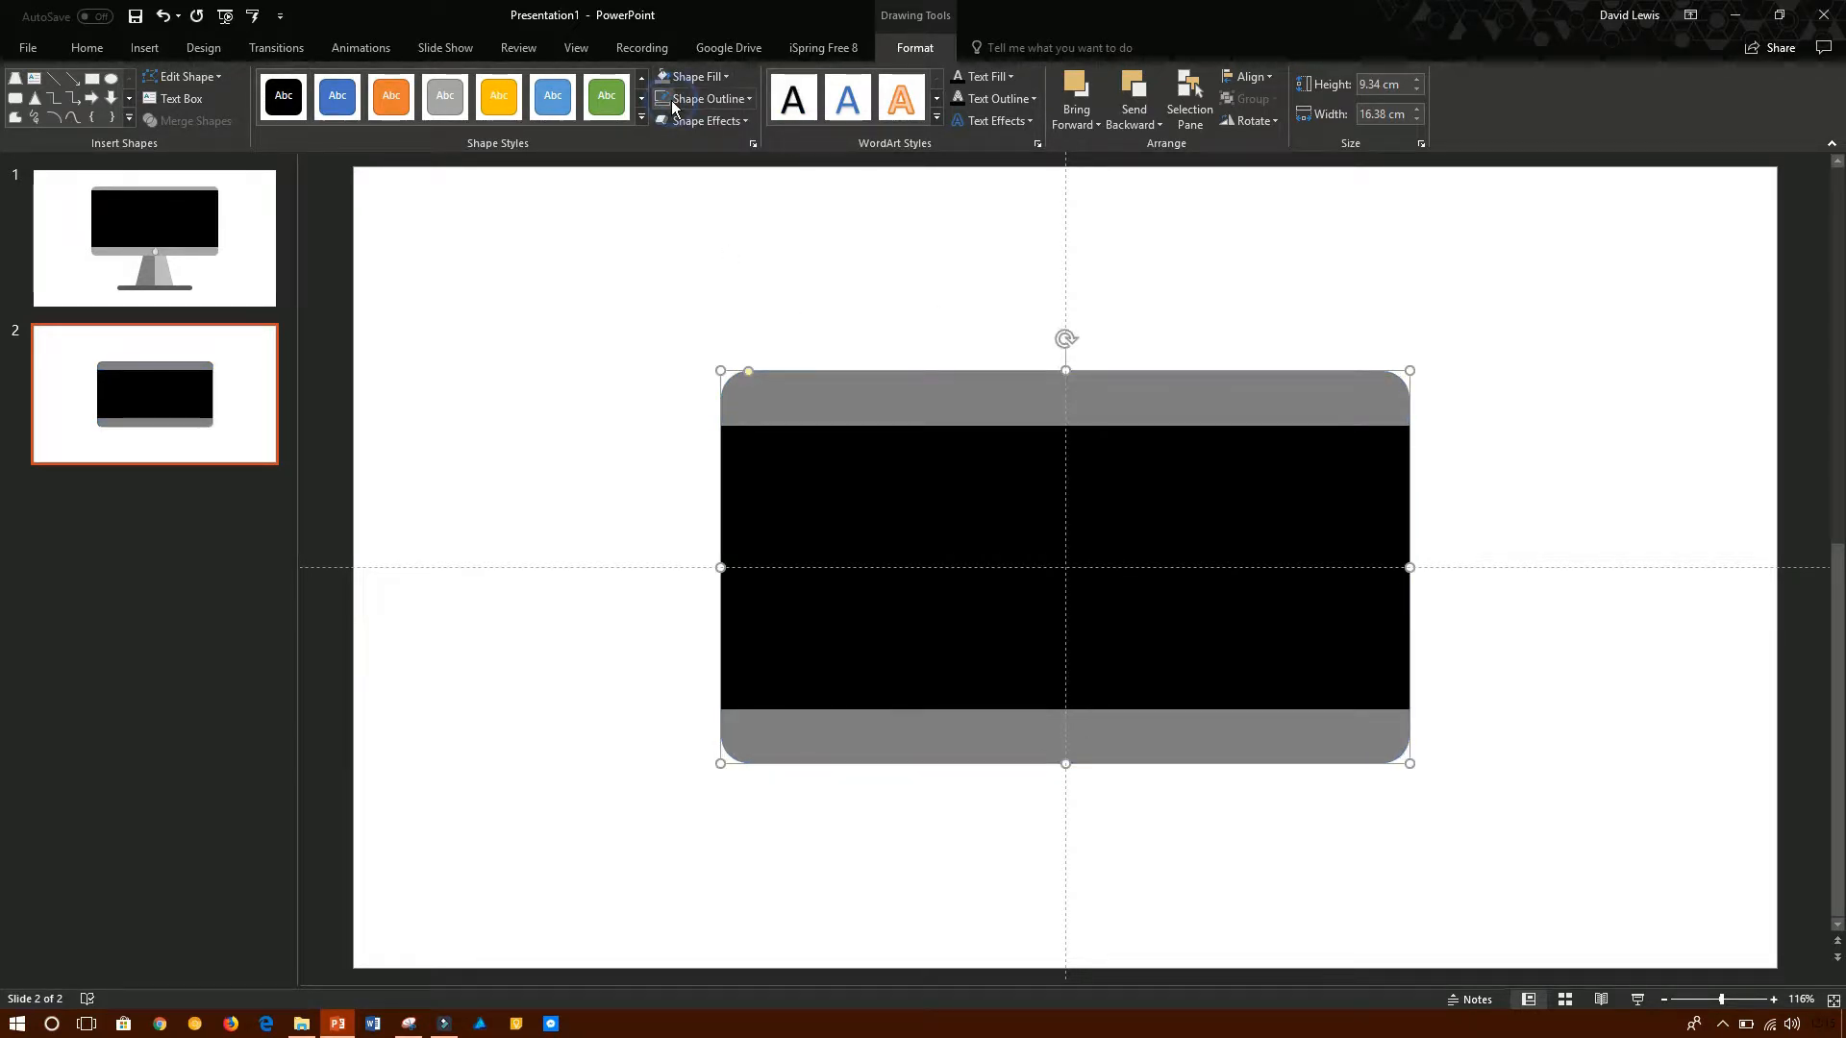
{"action": "left_click", "coordinate": [932, 243]}
- Extend the black rectangle's upper edge upward so only a narrow grey strip remains above it
{"action": "left_click", "coordinate": [1018, 445]}
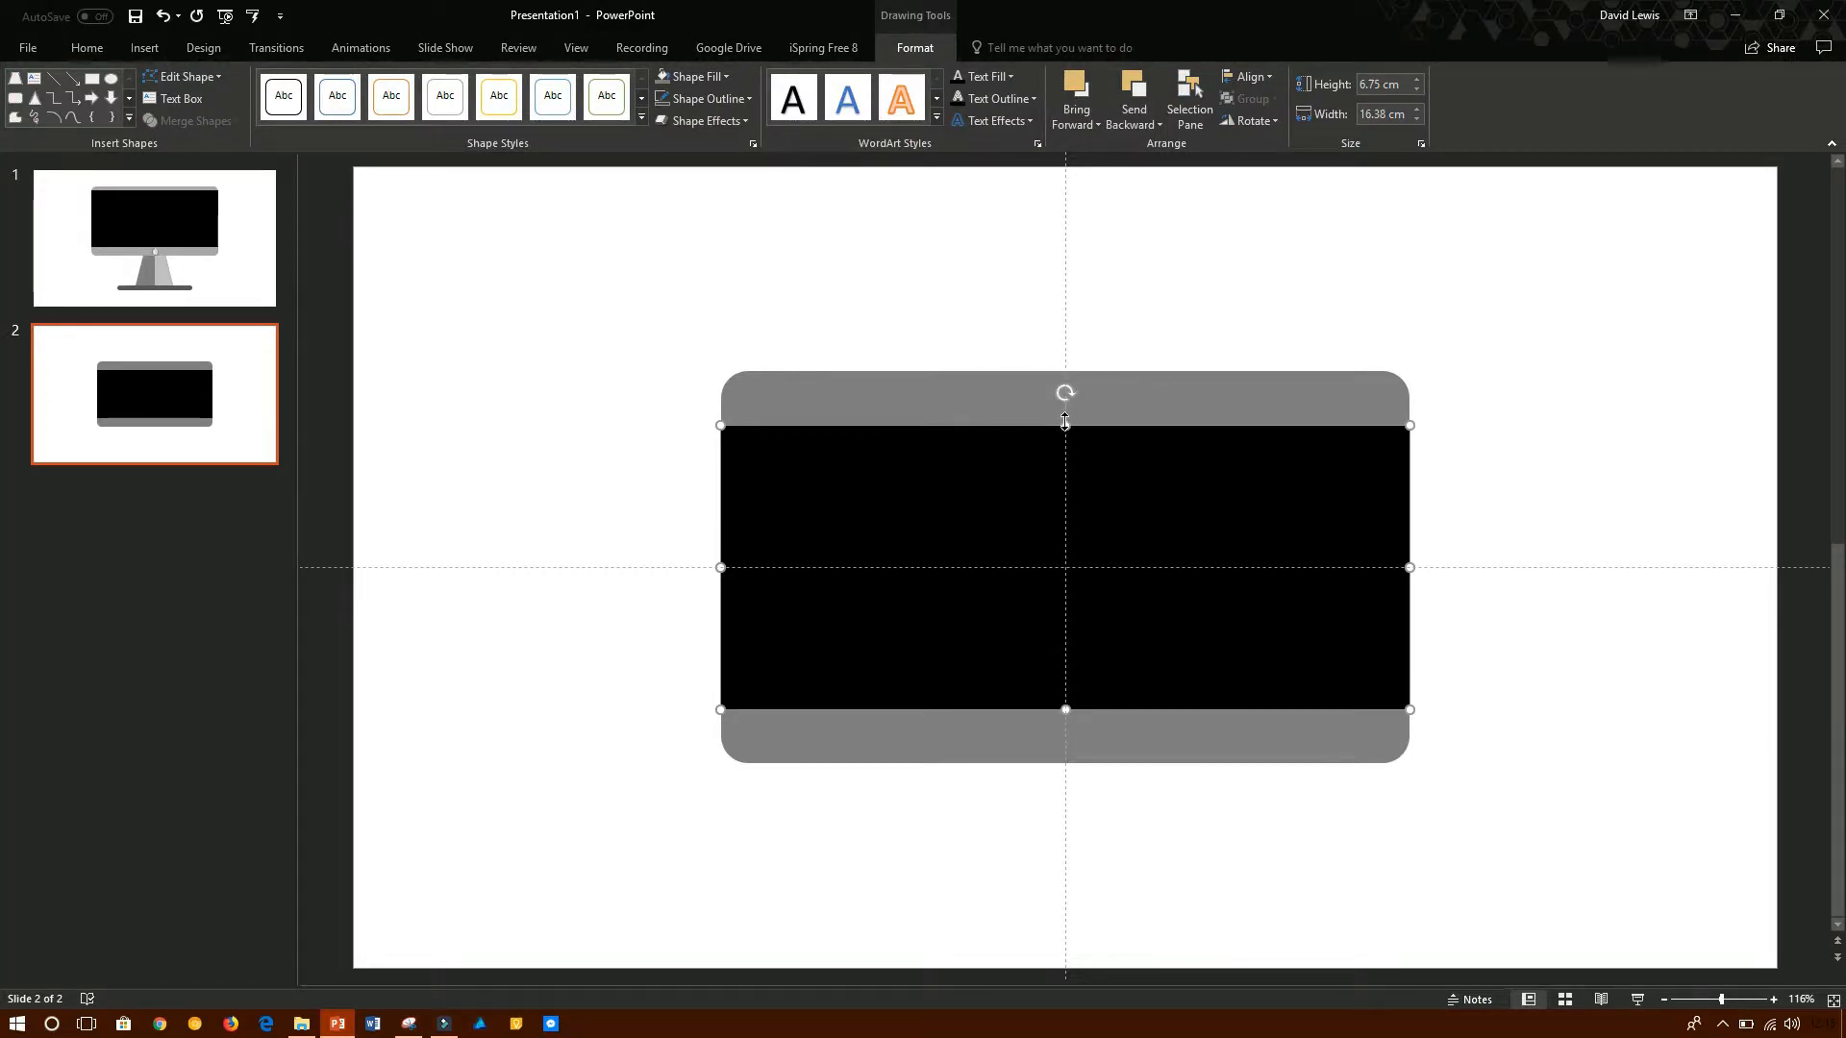
{"action": "left_click_drag", "start_coordinate": [1066, 420], "coordinate": [1063, 392]}
{"action": "left_click", "coordinate": [1506, 305]}
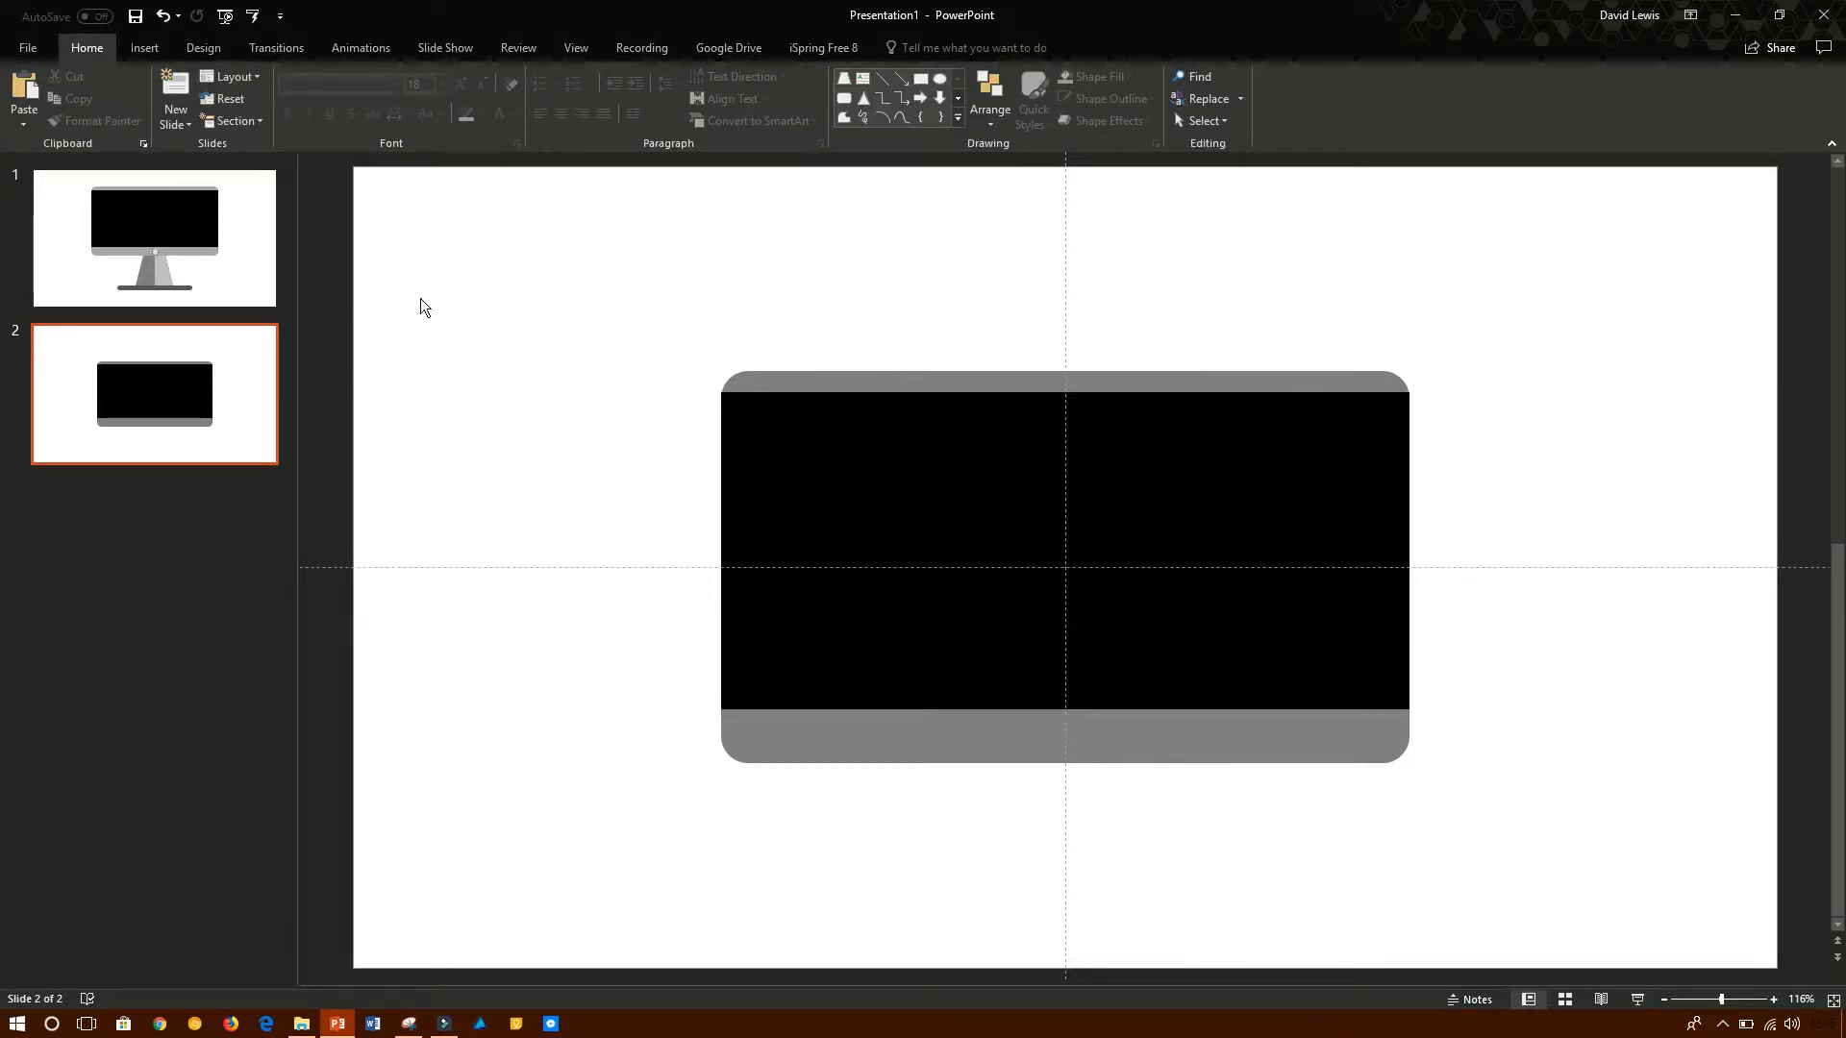
- Move the black screen and its grey frame together into the upper half of slide 2, keeping them horizontally centred
{"action": "left_click", "coordinate": [154, 287]}
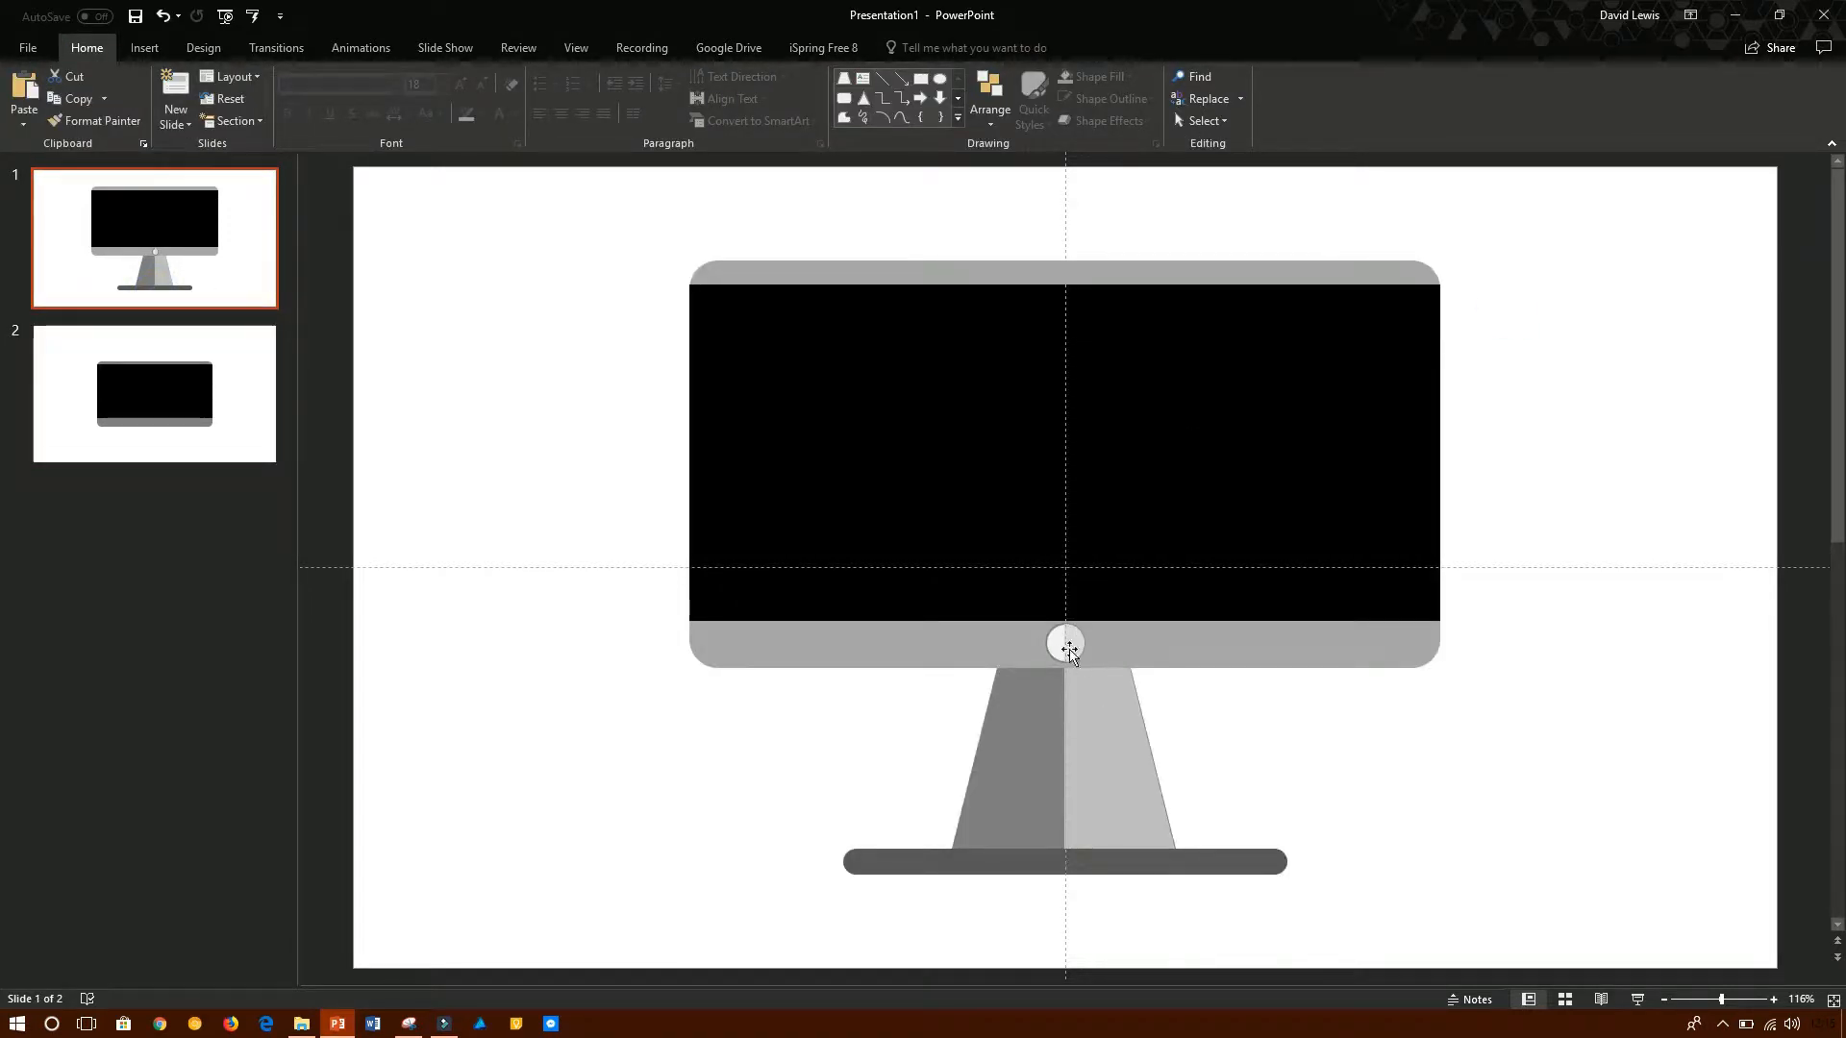
{"action": "left_click", "coordinate": [264, 410]}
{"action": "left_click", "coordinate": [961, 258]}
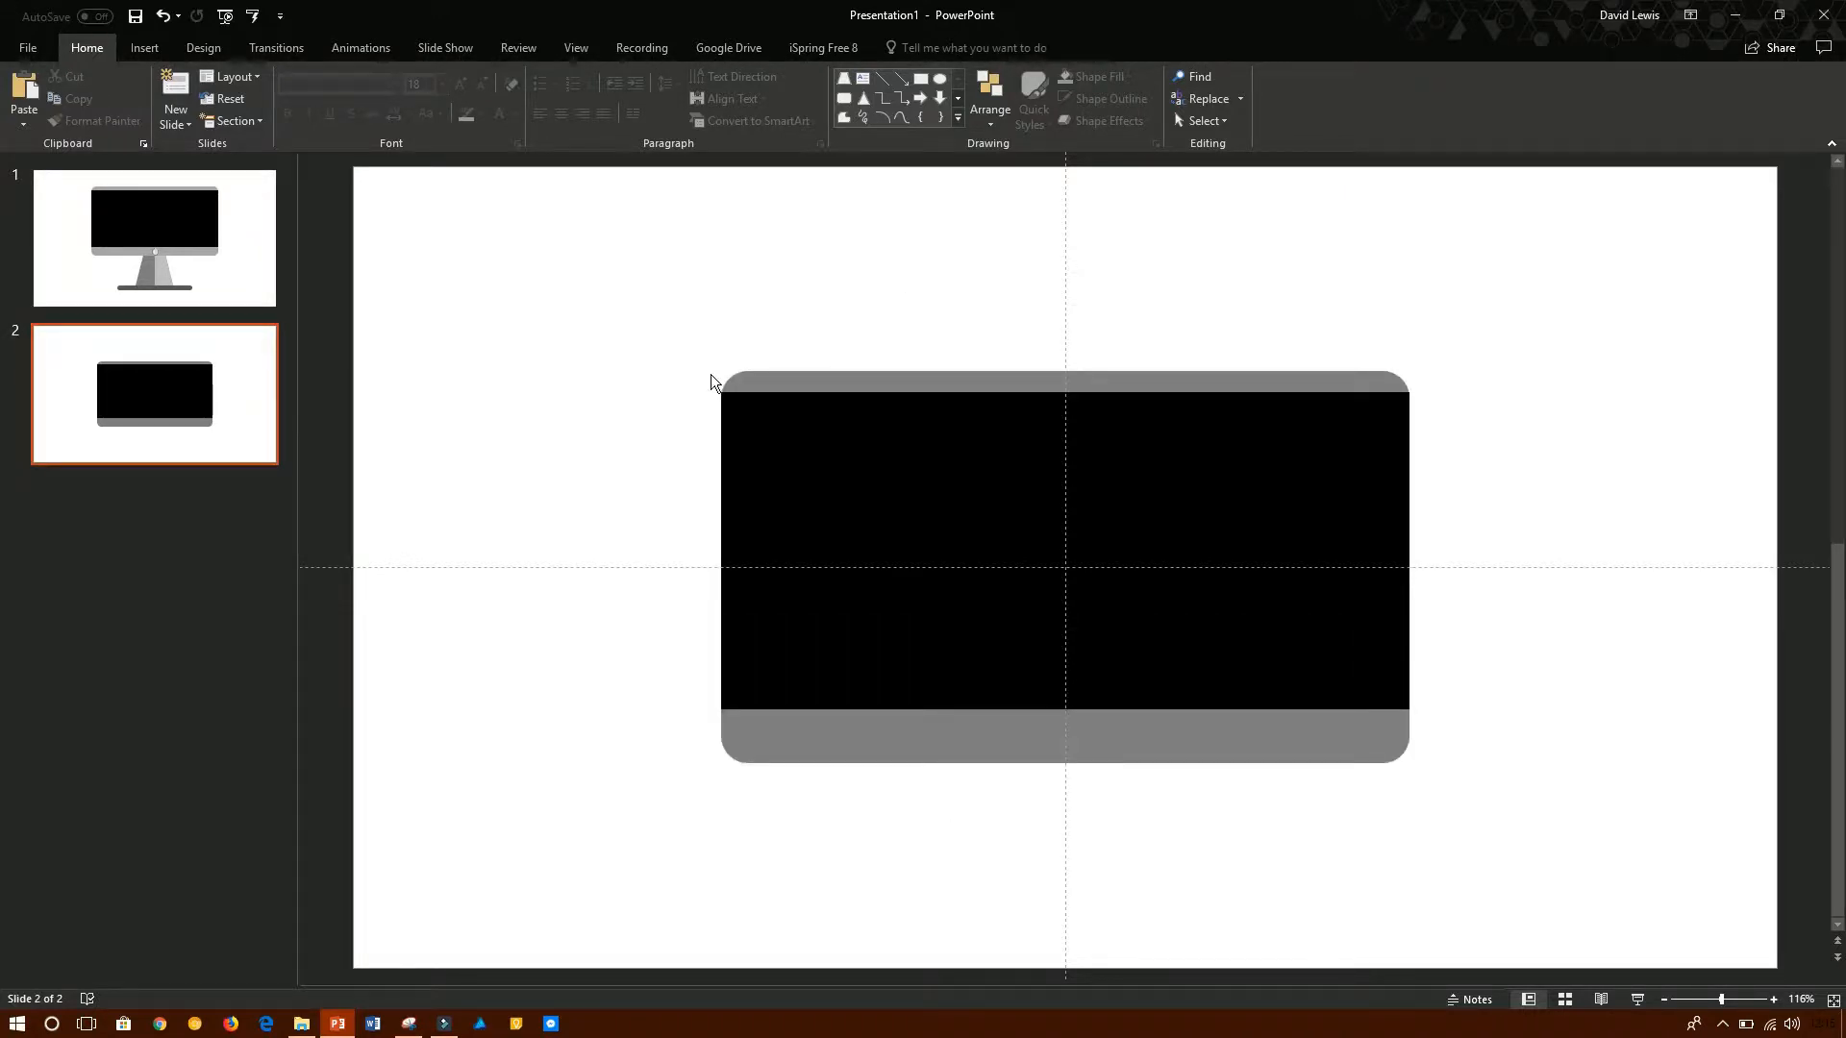
{"action": "left_click", "coordinate": [756, 413]}
{"action": "left_click", "coordinate": [511, 470]}
{"action": "left_click_drag", "start_coordinate": [631, 276], "coordinate": [1603, 897]}
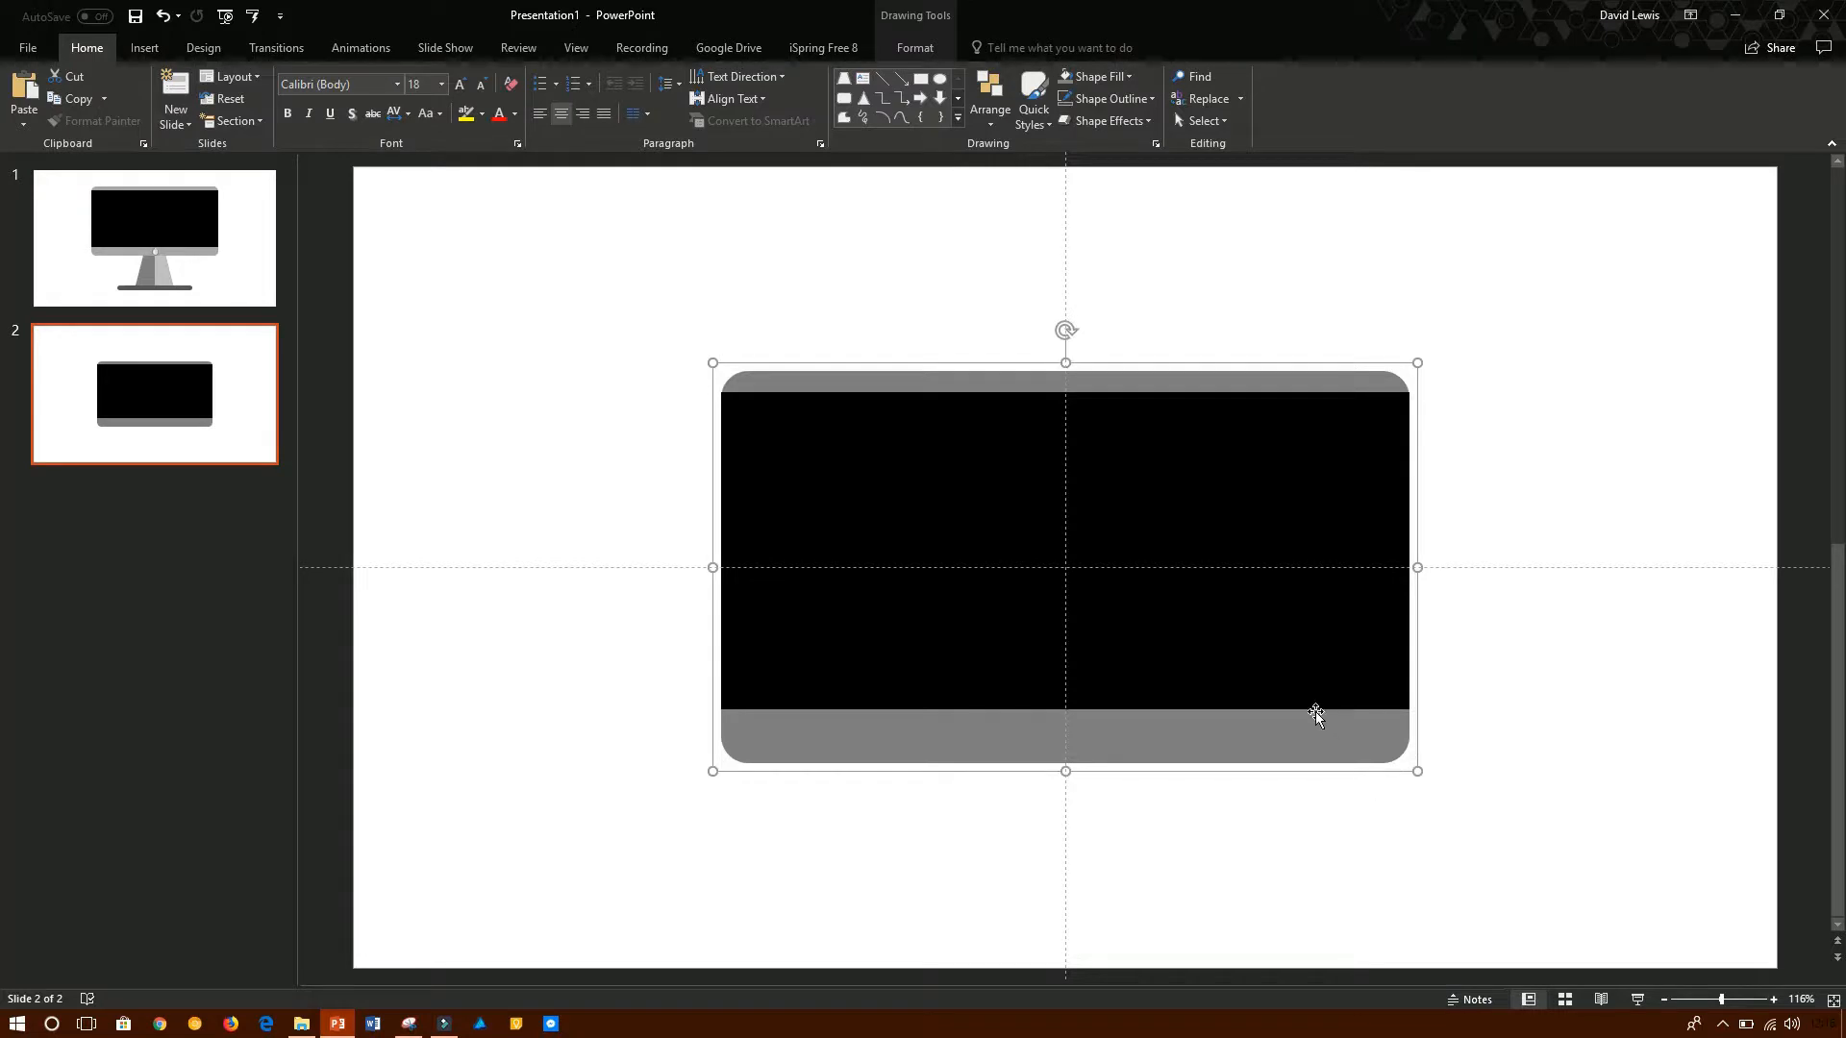
{"action": "left_click_drag", "start_coordinate": [1315, 712], "coordinate": [1284, 638]}
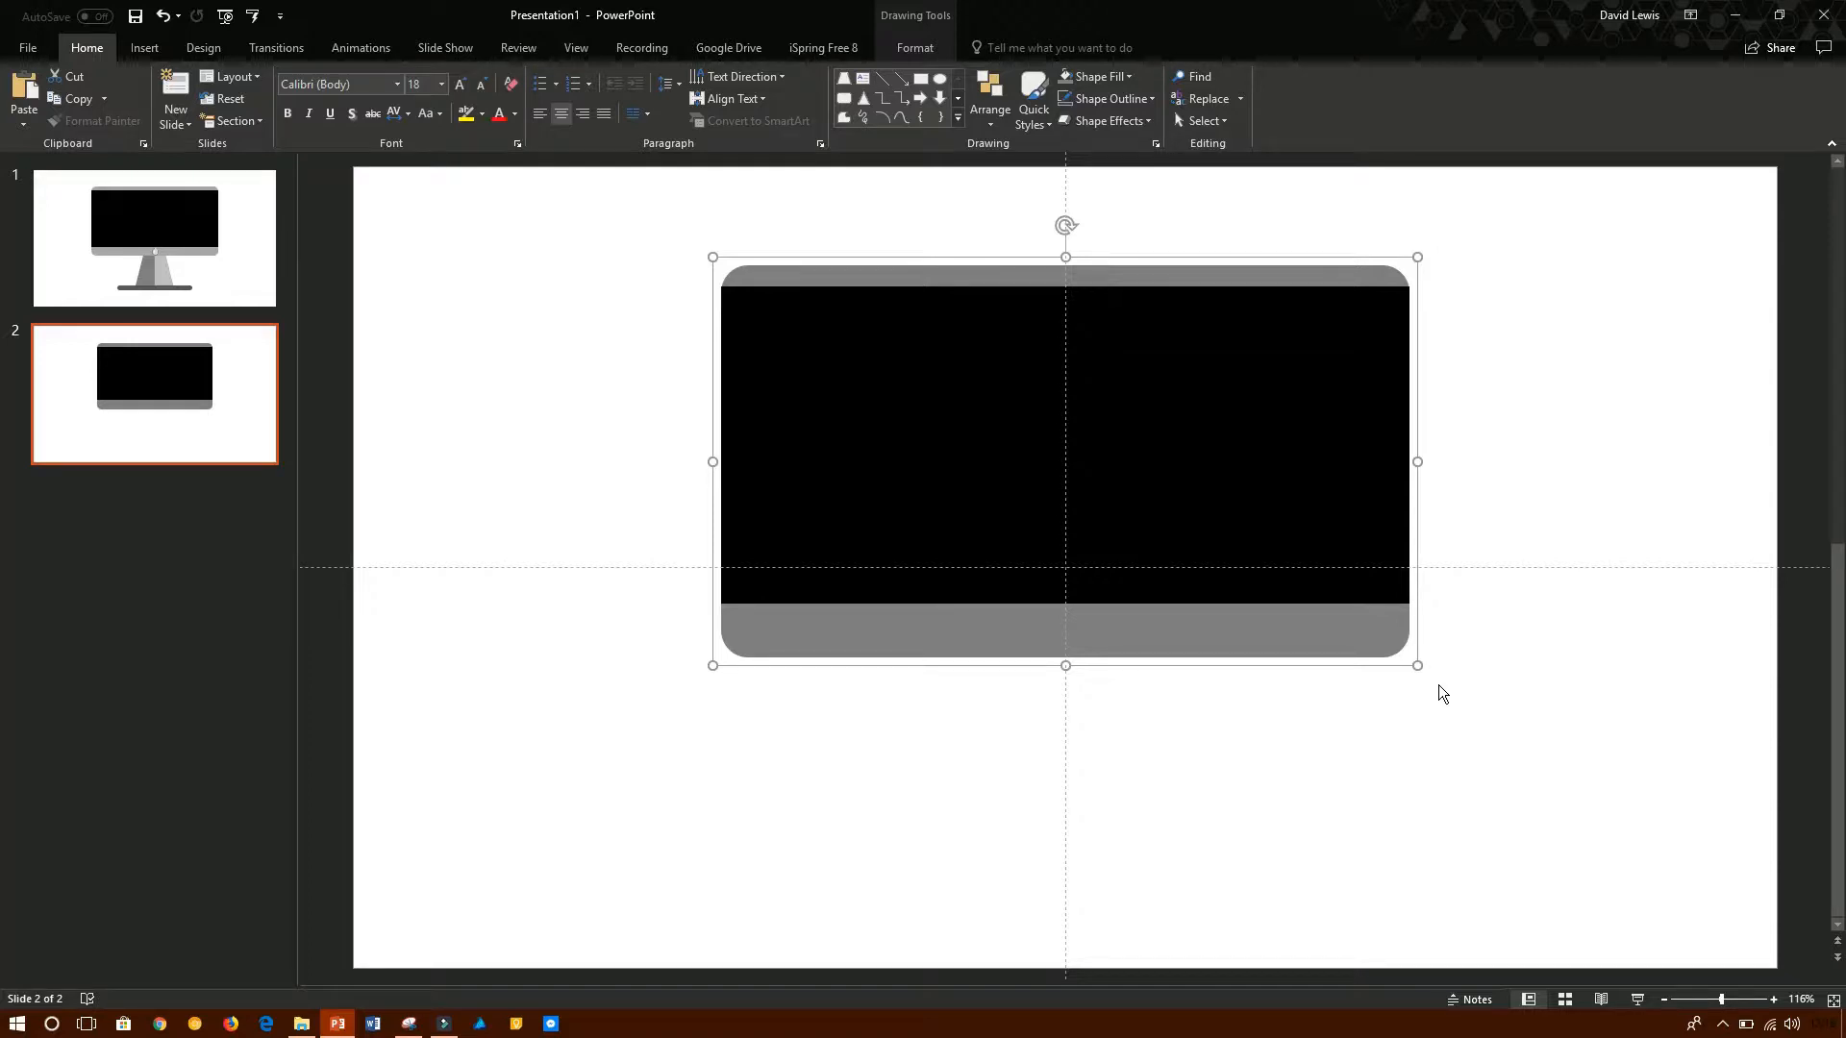
{"action": "left_click", "coordinate": [1480, 956]}
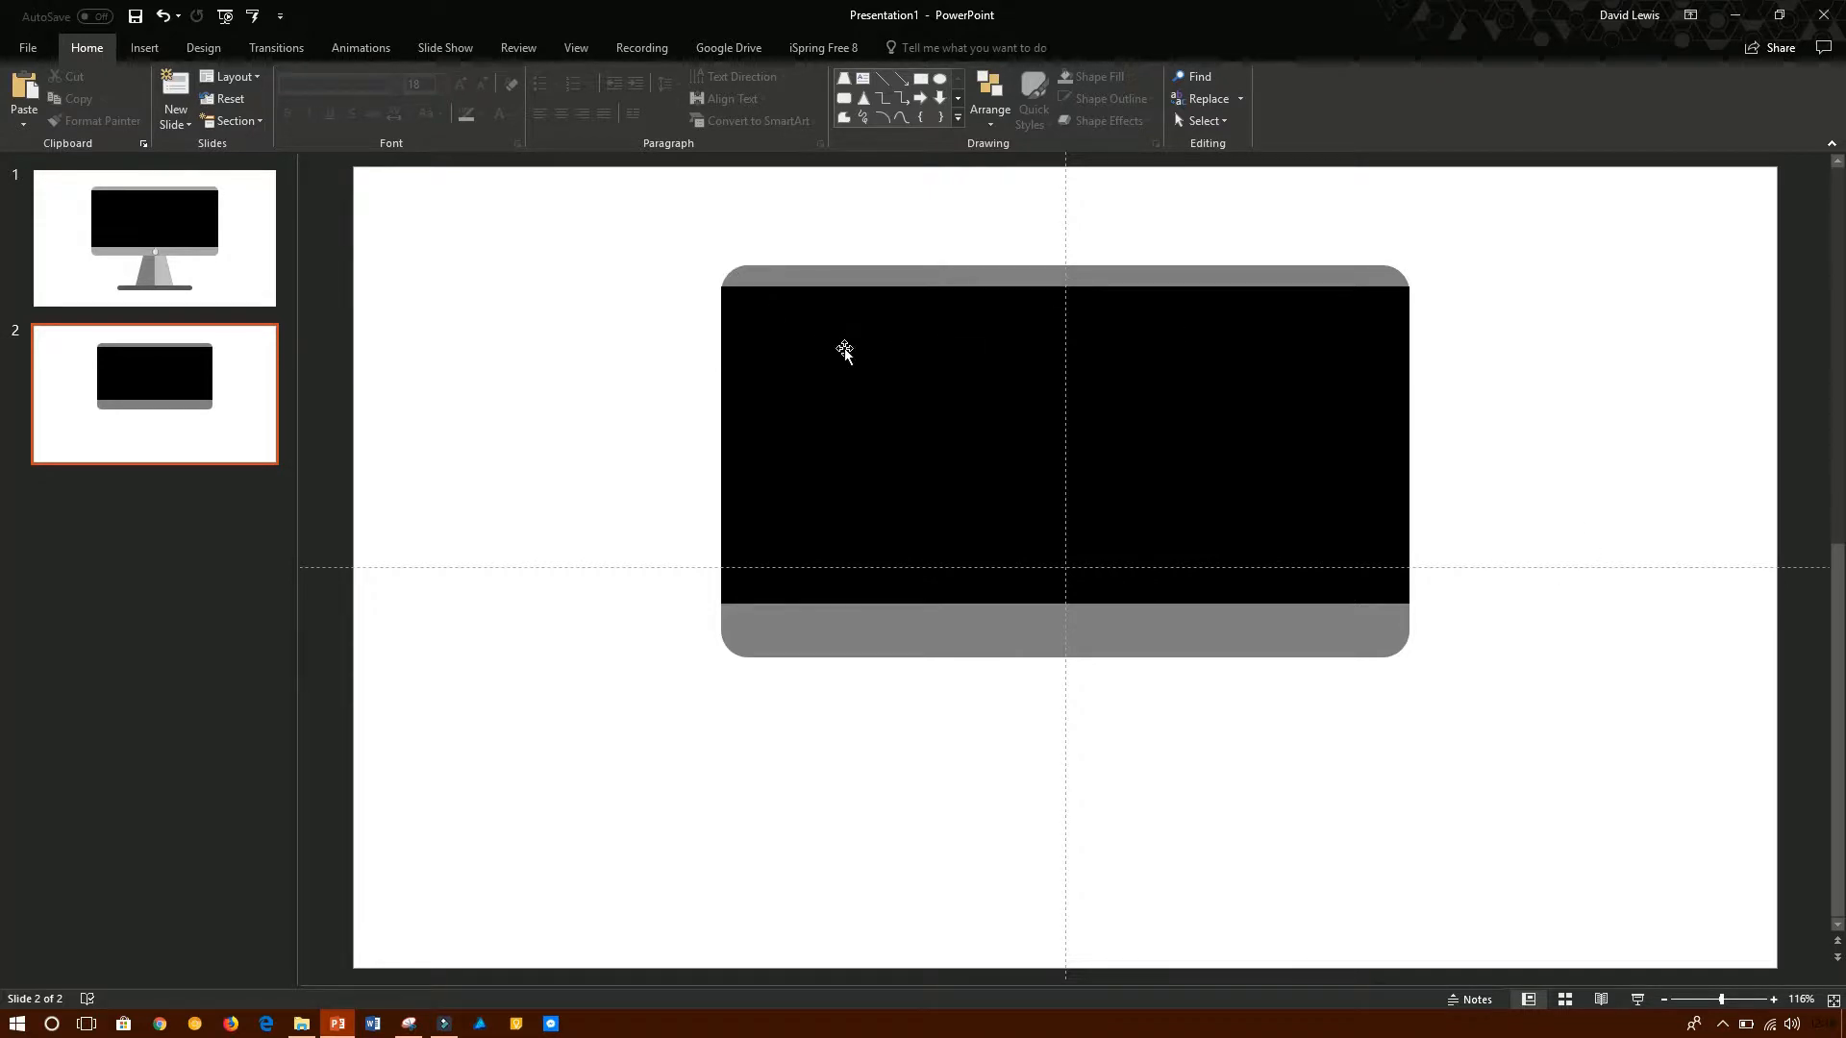
- Draw a circle about 1 cm in diameter centred on the grey strip below the black screen on slide 2
{"action": "left_click", "coordinate": [182, 272]}
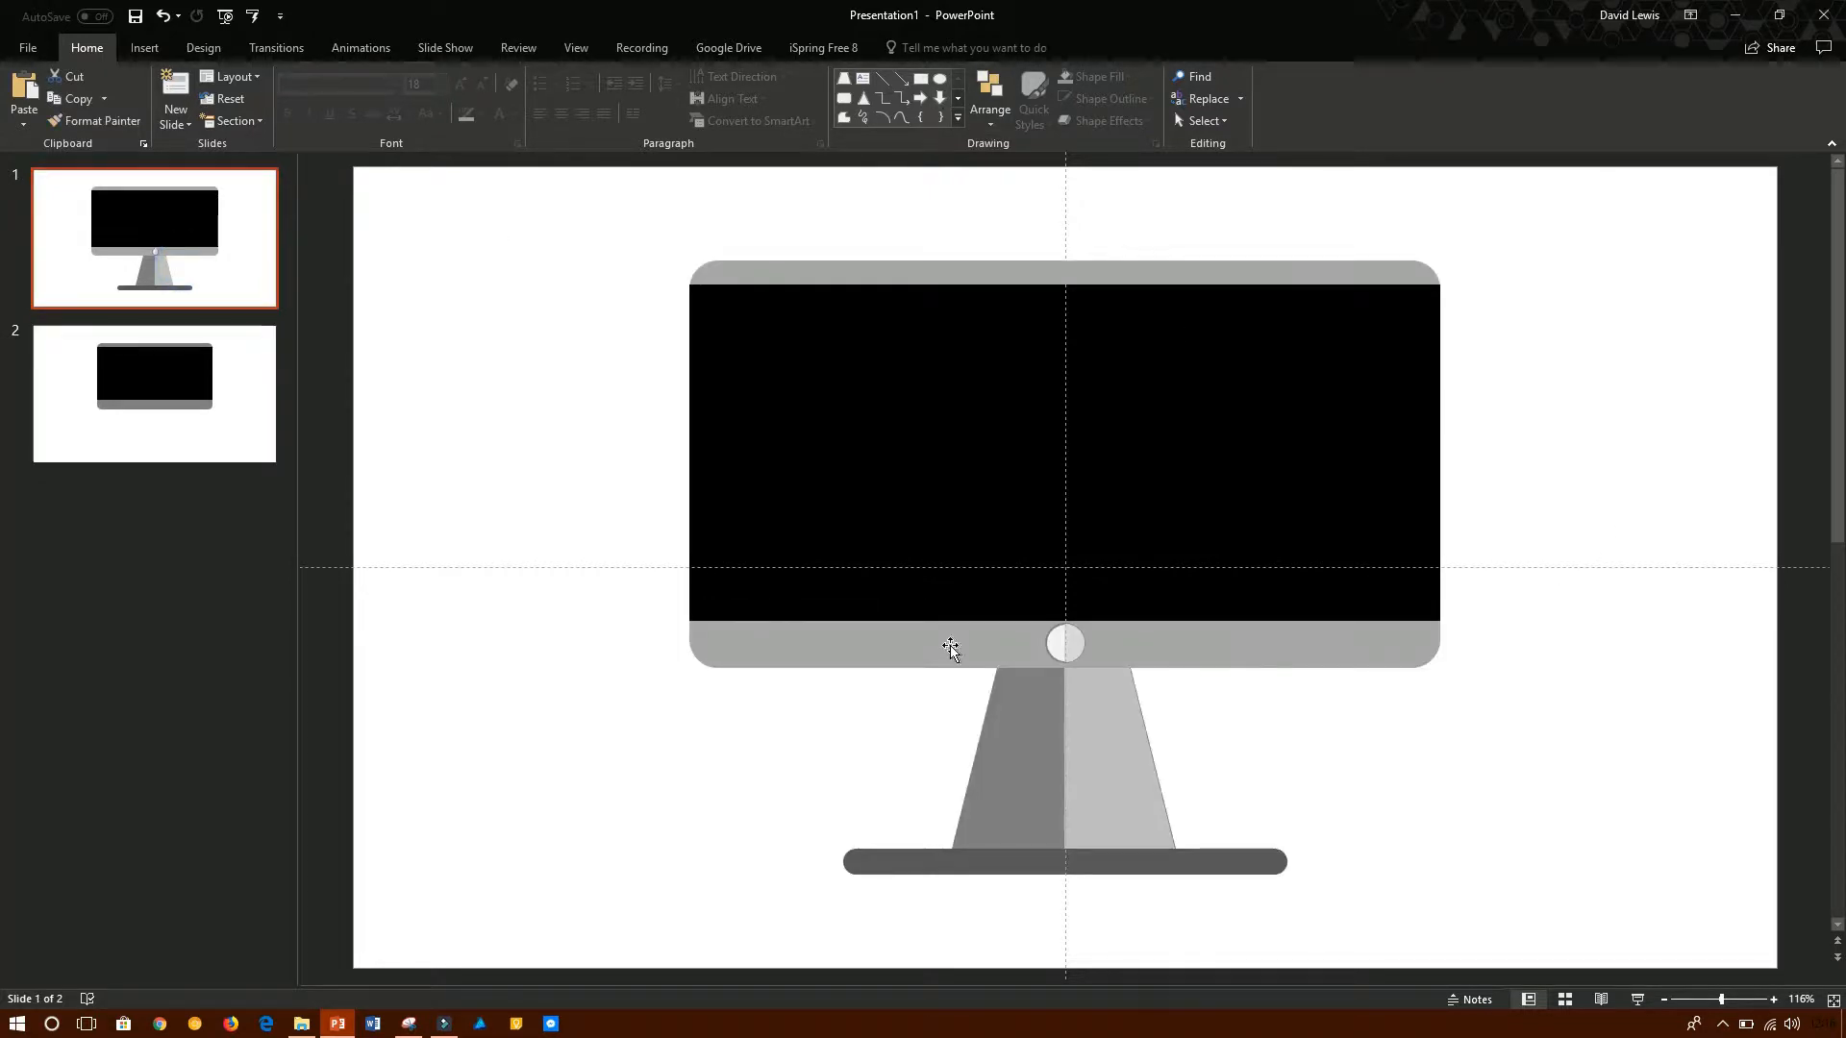
{"action": "left_click", "coordinate": [182, 412]}
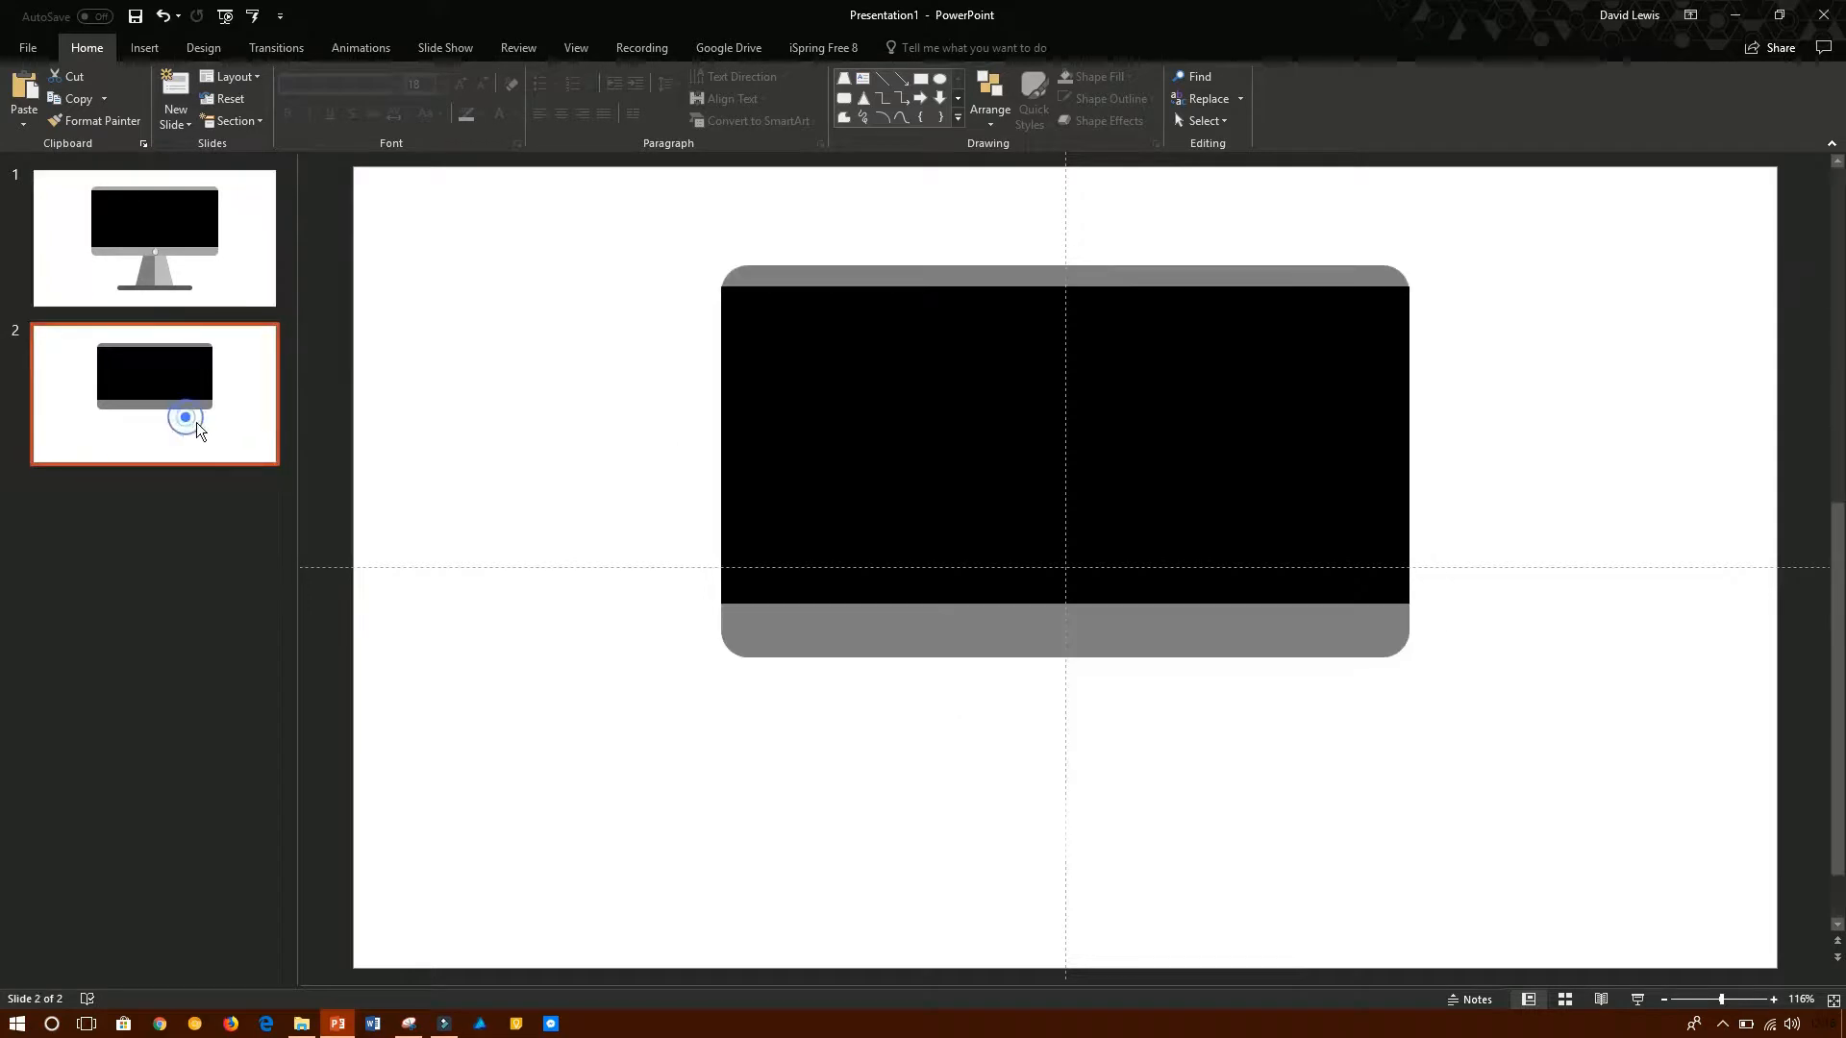
{"action": "left_click", "coordinate": [940, 78]}
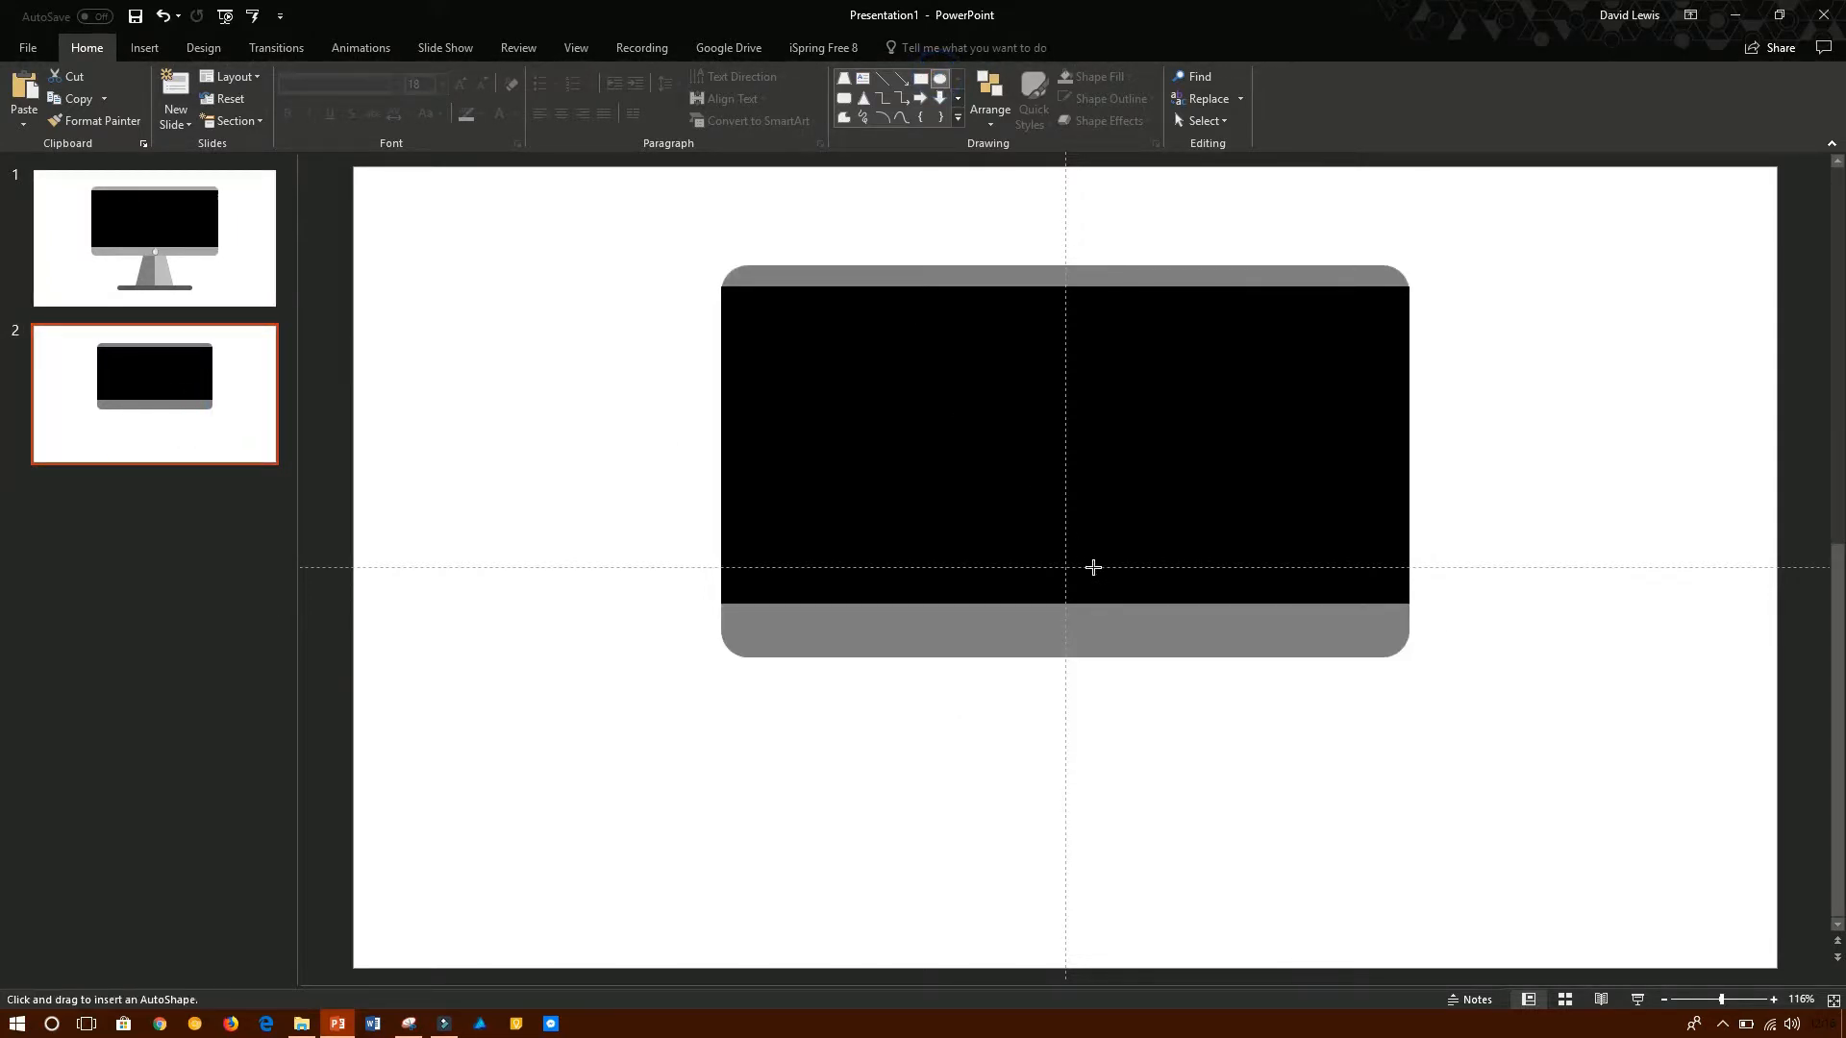
{"action": "mouse_move", "coordinate": [1026, 658]}
{"action": "left_mouse_down"}
{"action": "mouse_move", "coordinate": [1063, 696]}
{"action": "mouse_move", "coordinate": [1061, 635]}
{"action": "mouse_move", "coordinate": [1081, 639]}
{"action": "left_mouse_up"}
{"action": "left_click", "coordinate": [1240, 638]}
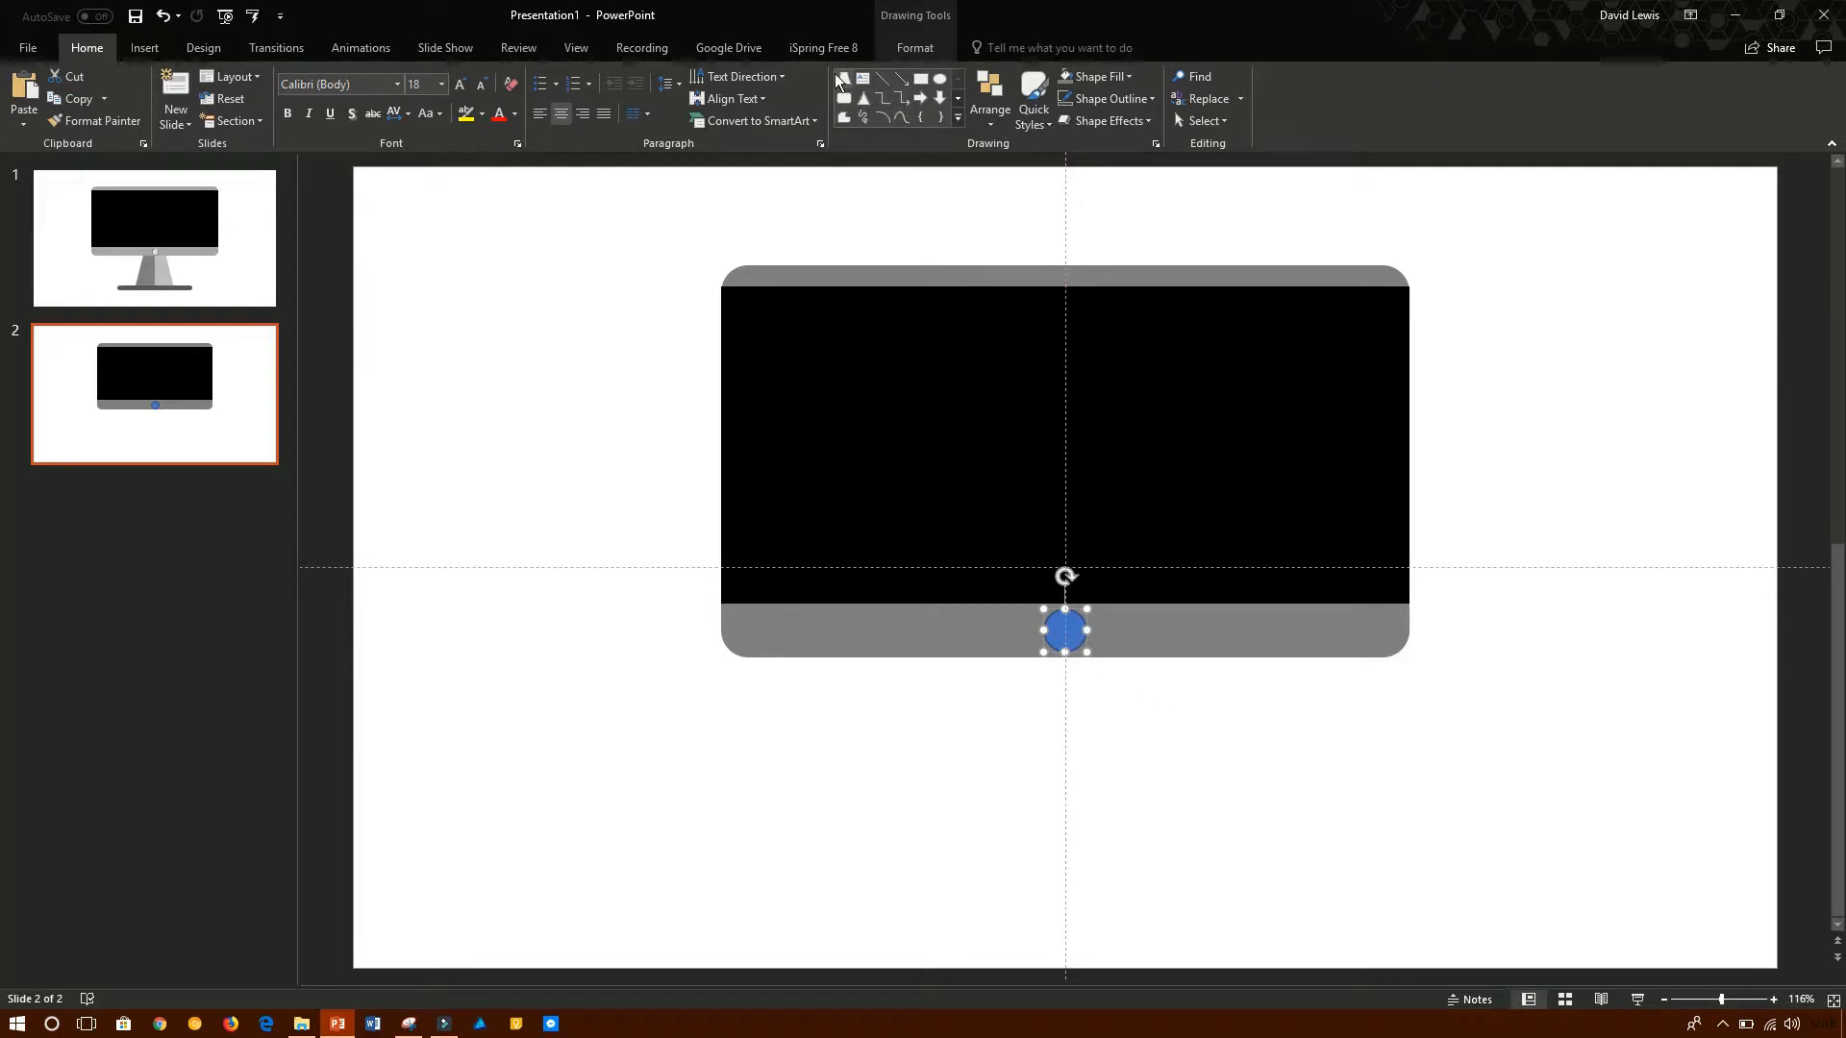
- Fill the circle below the screen with the lightest grey and remove its outline
{"action": "left_click", "coordinate": [919, 48]}
{"action": "left_click", "coordinate": [724, 75]}
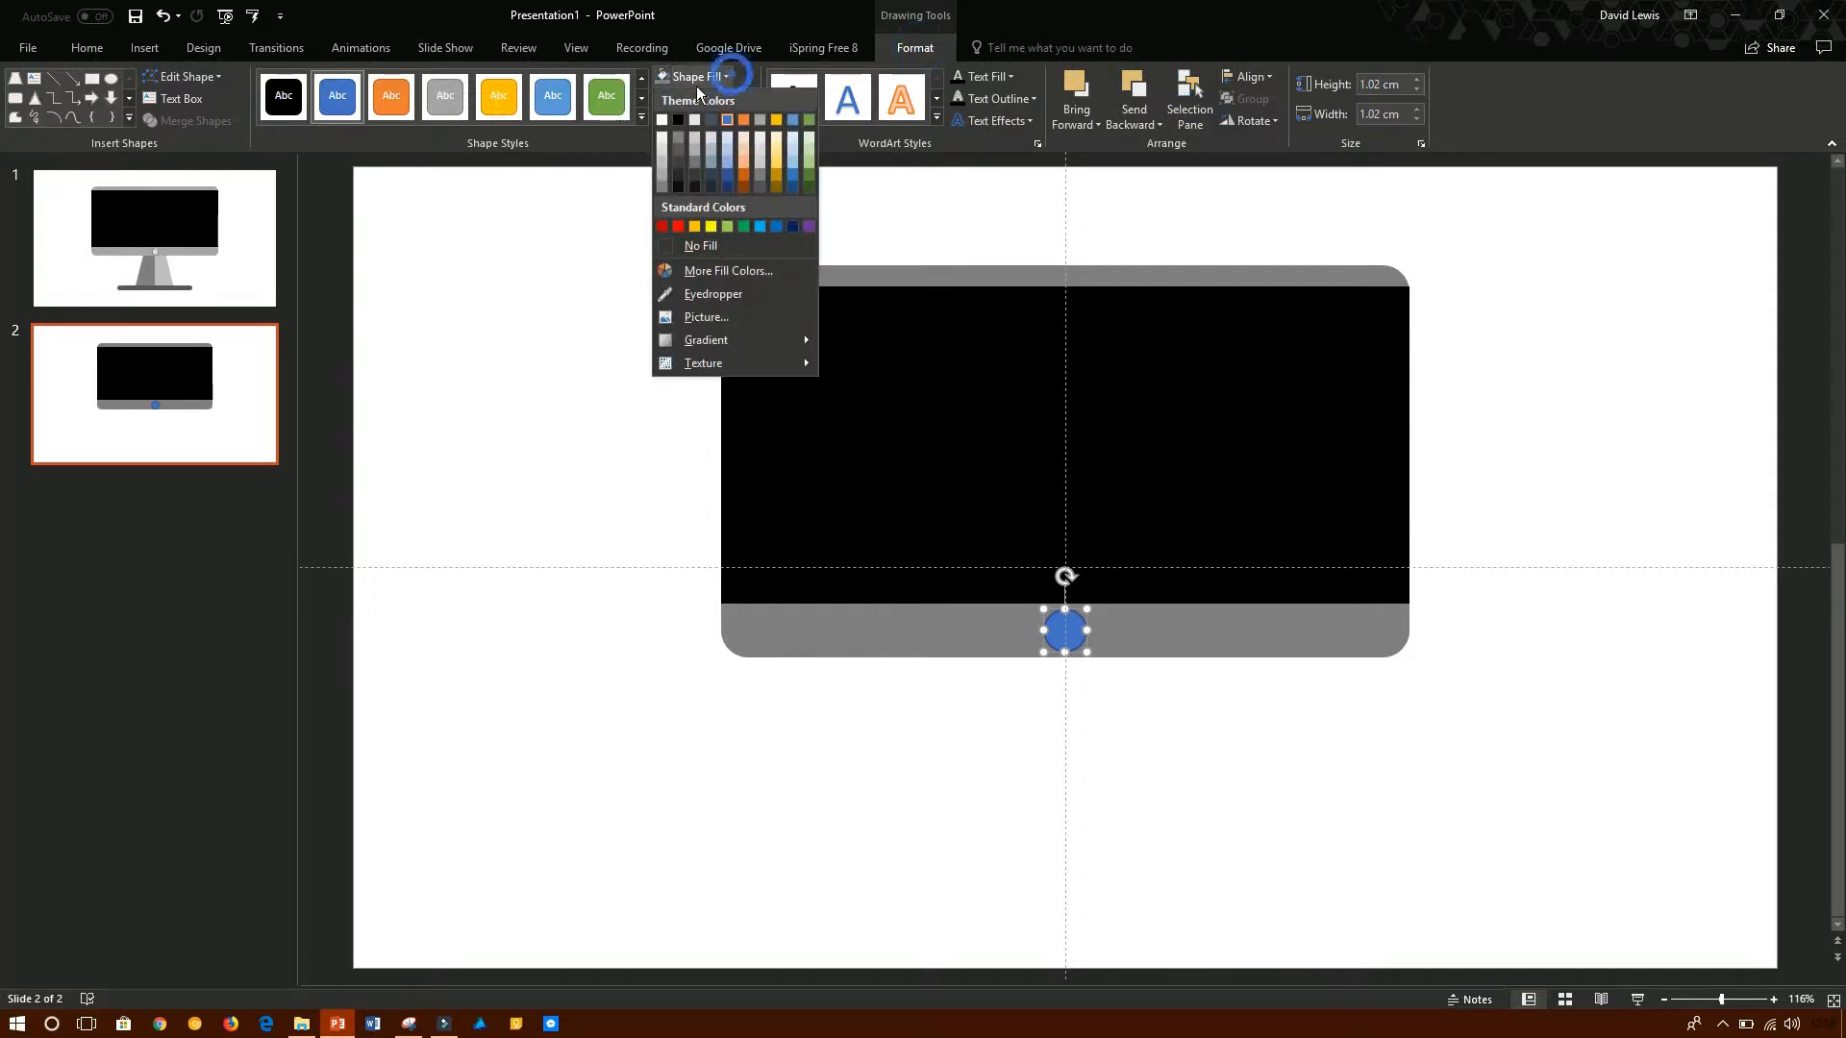
{"action": "left_click", "coordinate": [660, 136]}
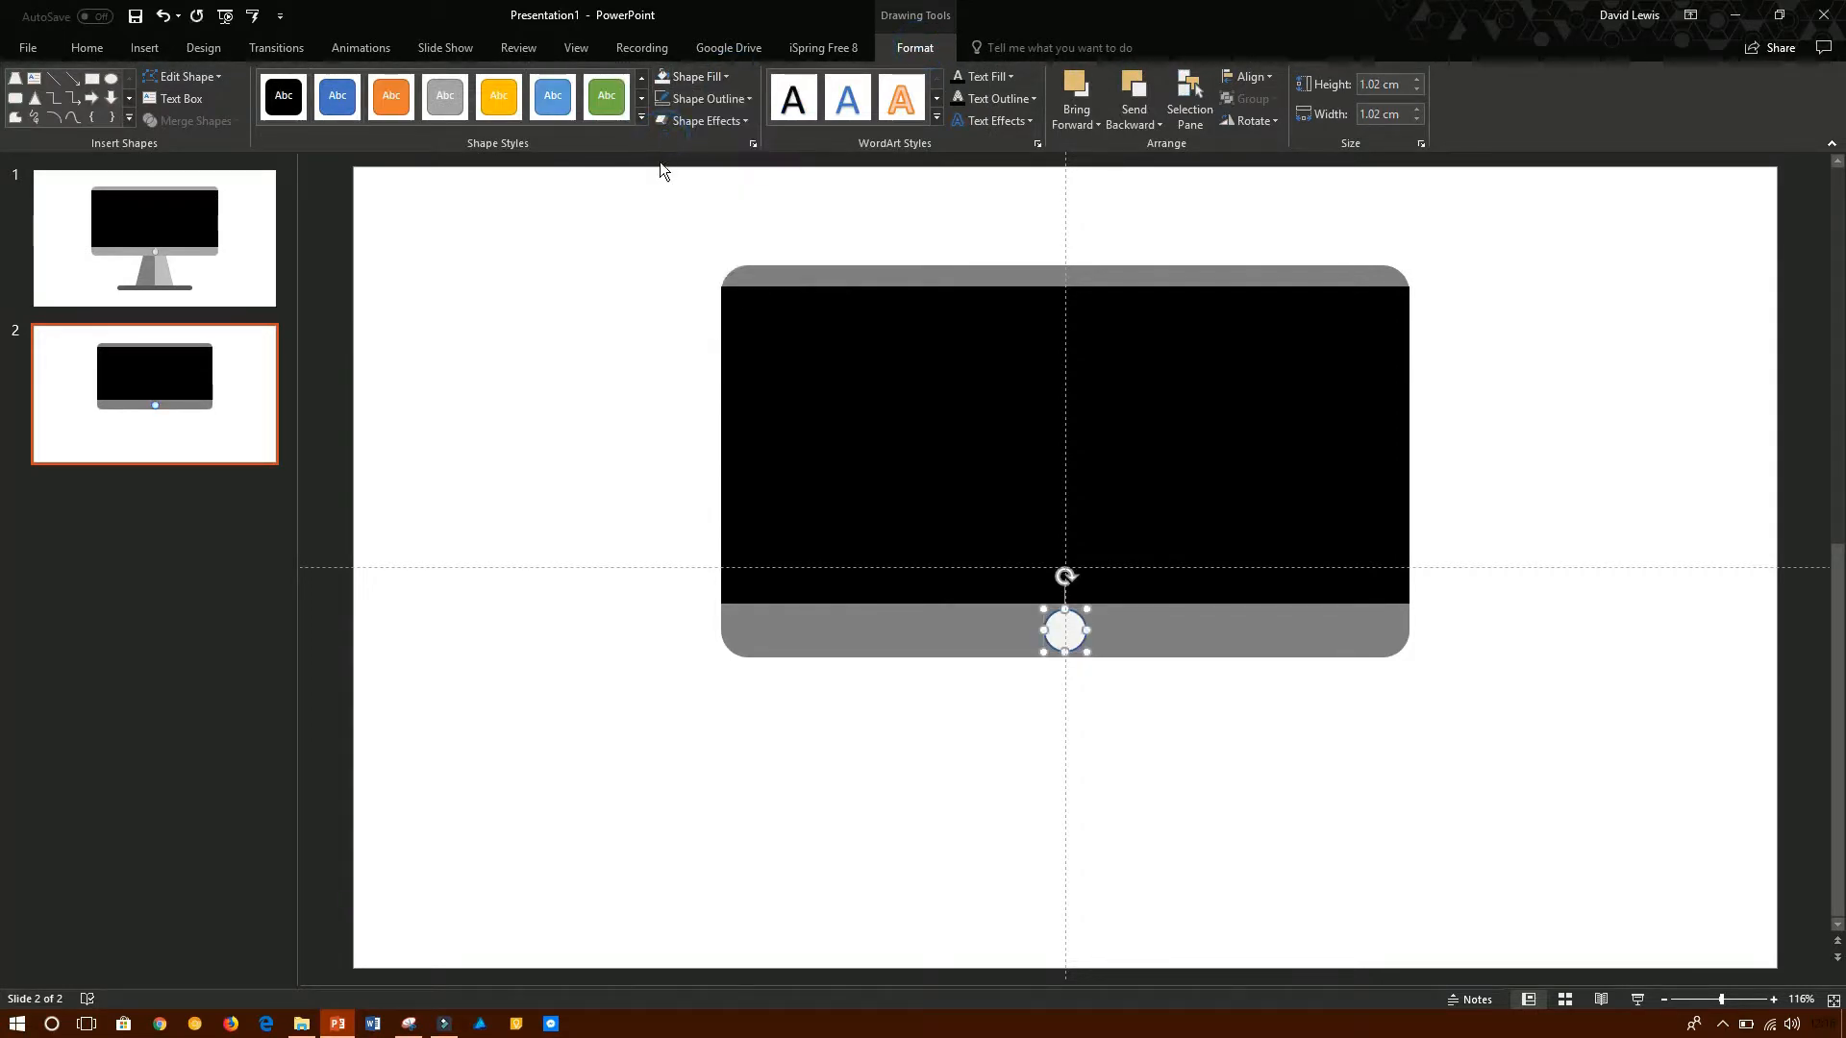
{"action": "left_click", "coordinate": [1058, 736]}
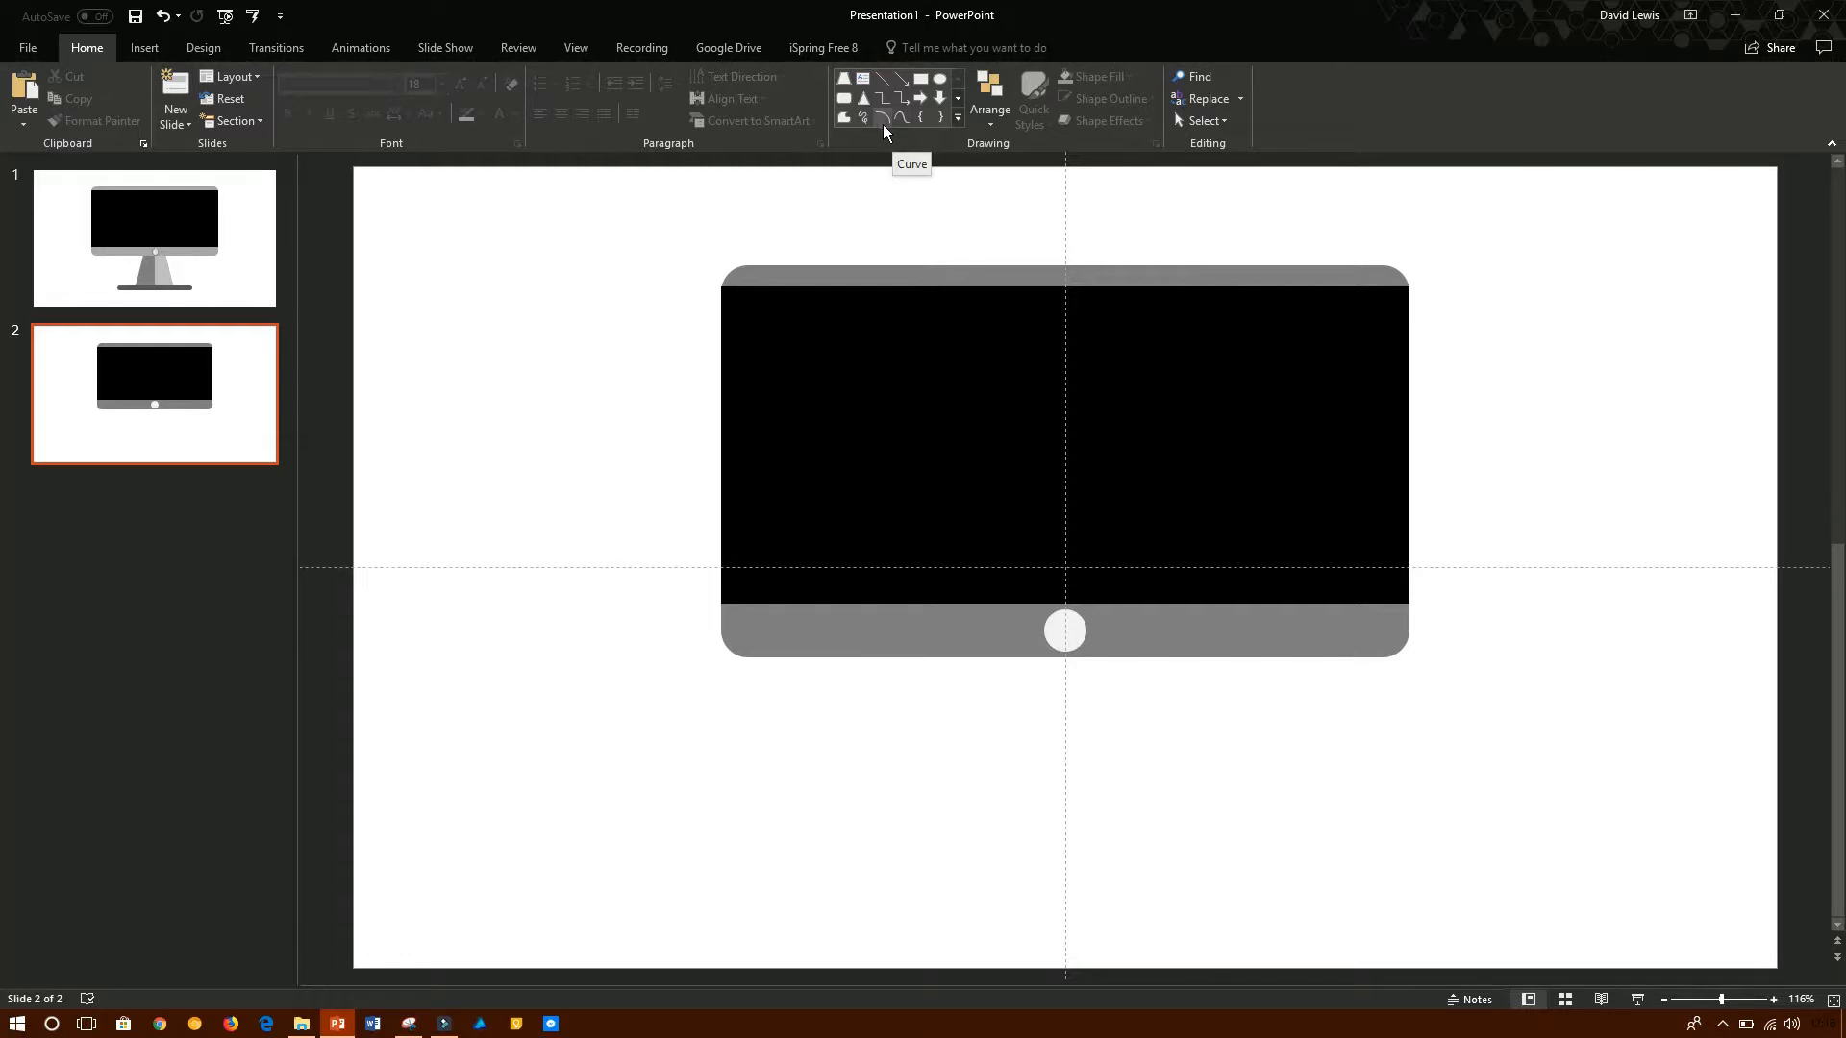
- Duplicate the light grey circle on slide 2 and place the copy on the empty area below the frame, right of centre
{"action": "left_click", "coordinate": [139, 231]}
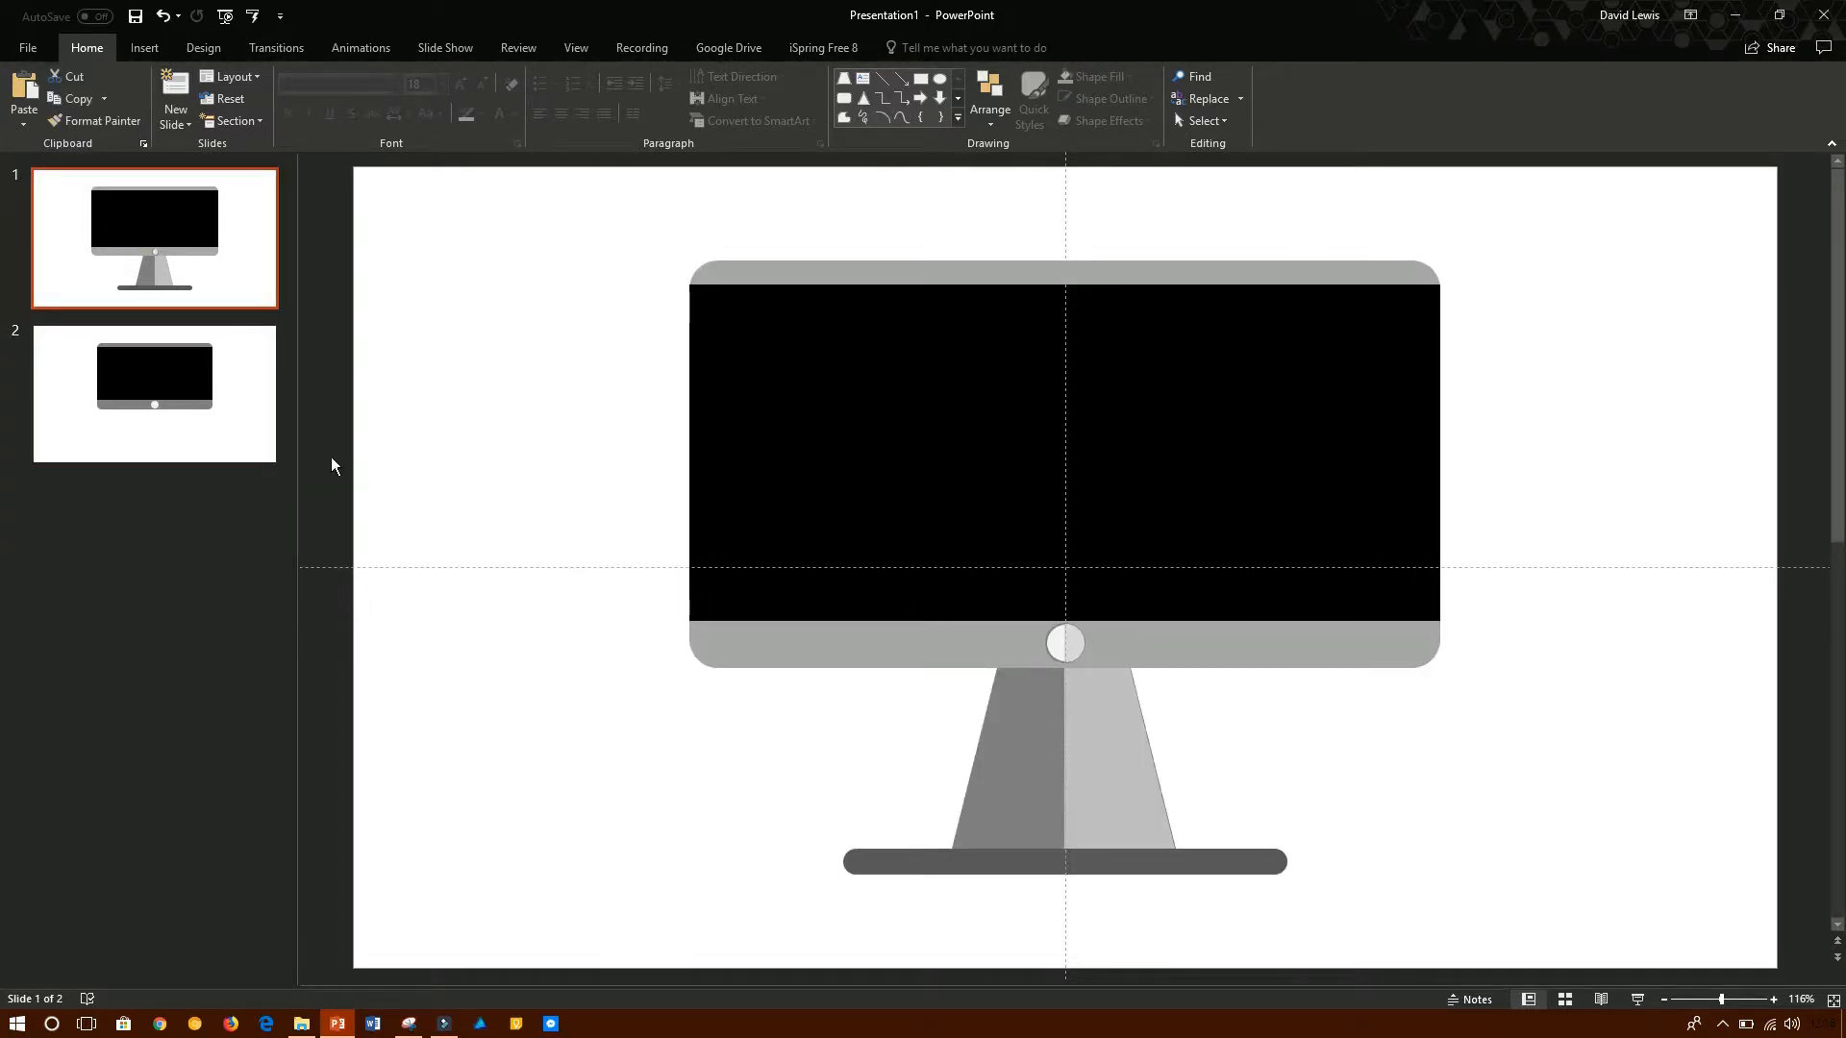
{"action": "left_click", "coordinate": [234, 432]}
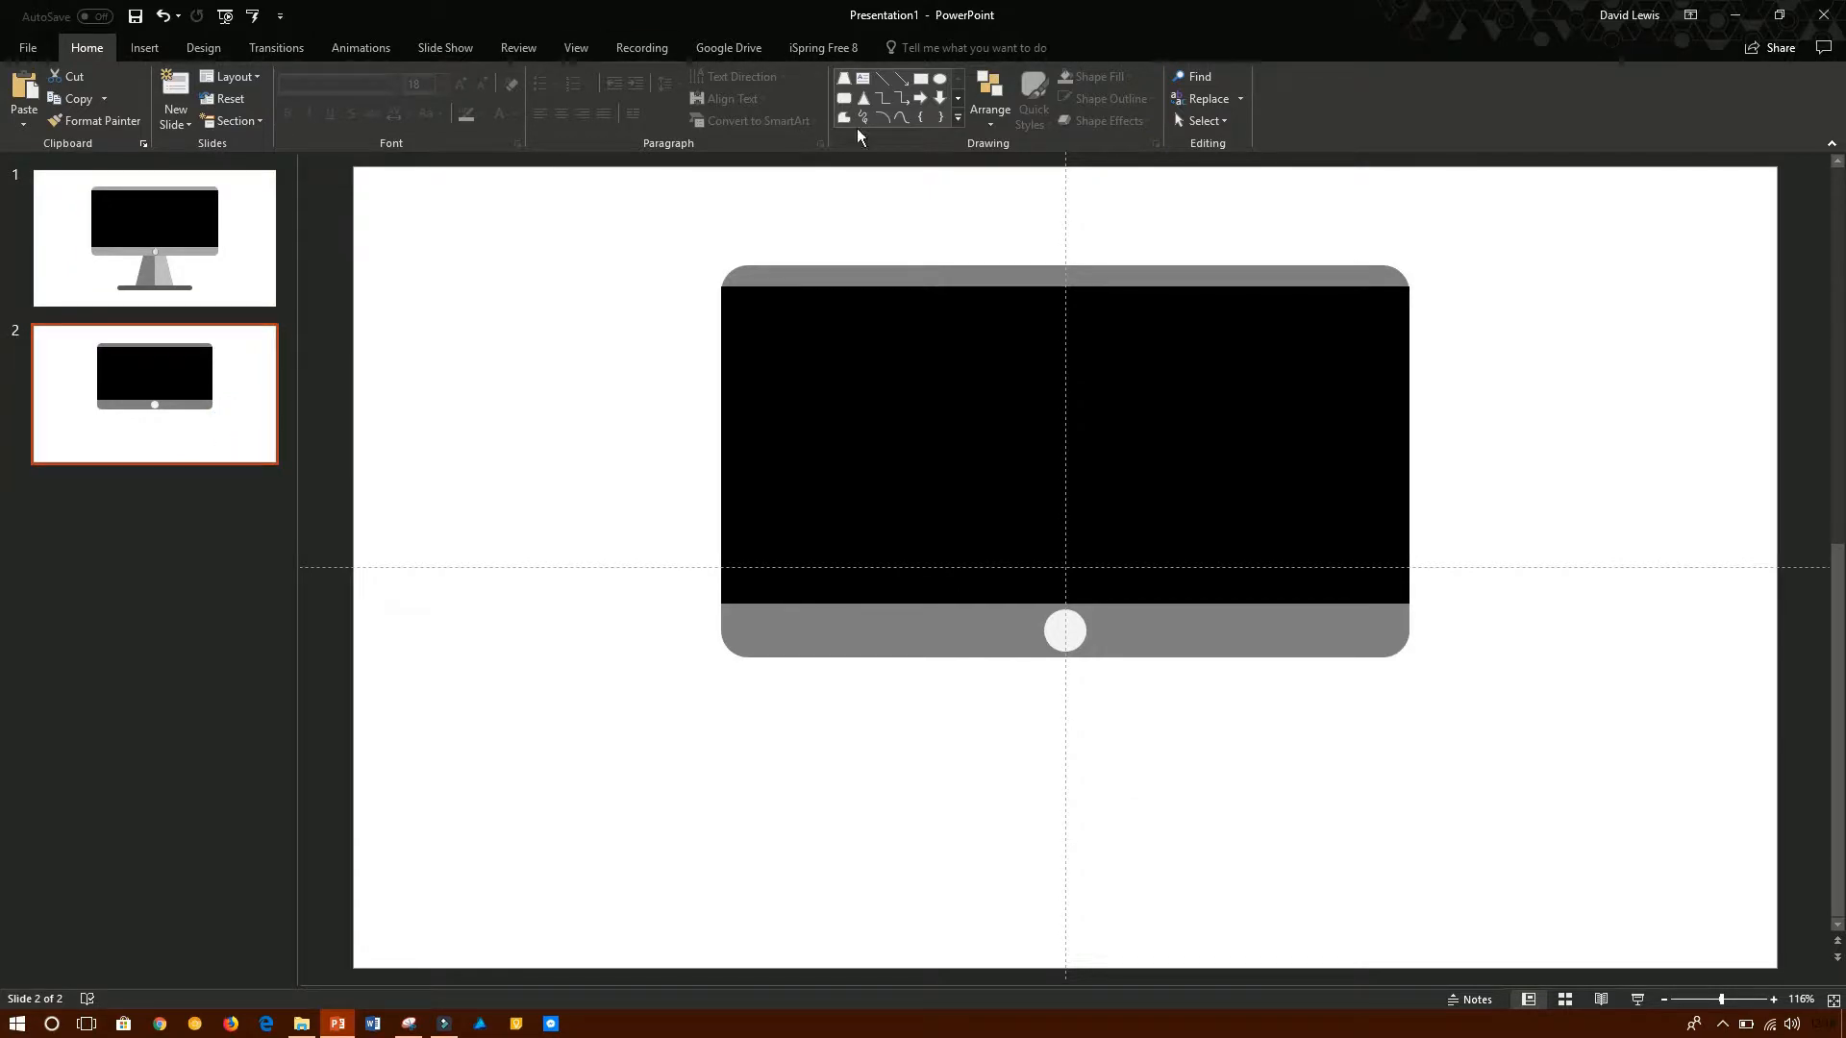
{"action": "left_click", "coordinate": [1075, 651]}
{"action": "key", "text": "ctrl+c"}
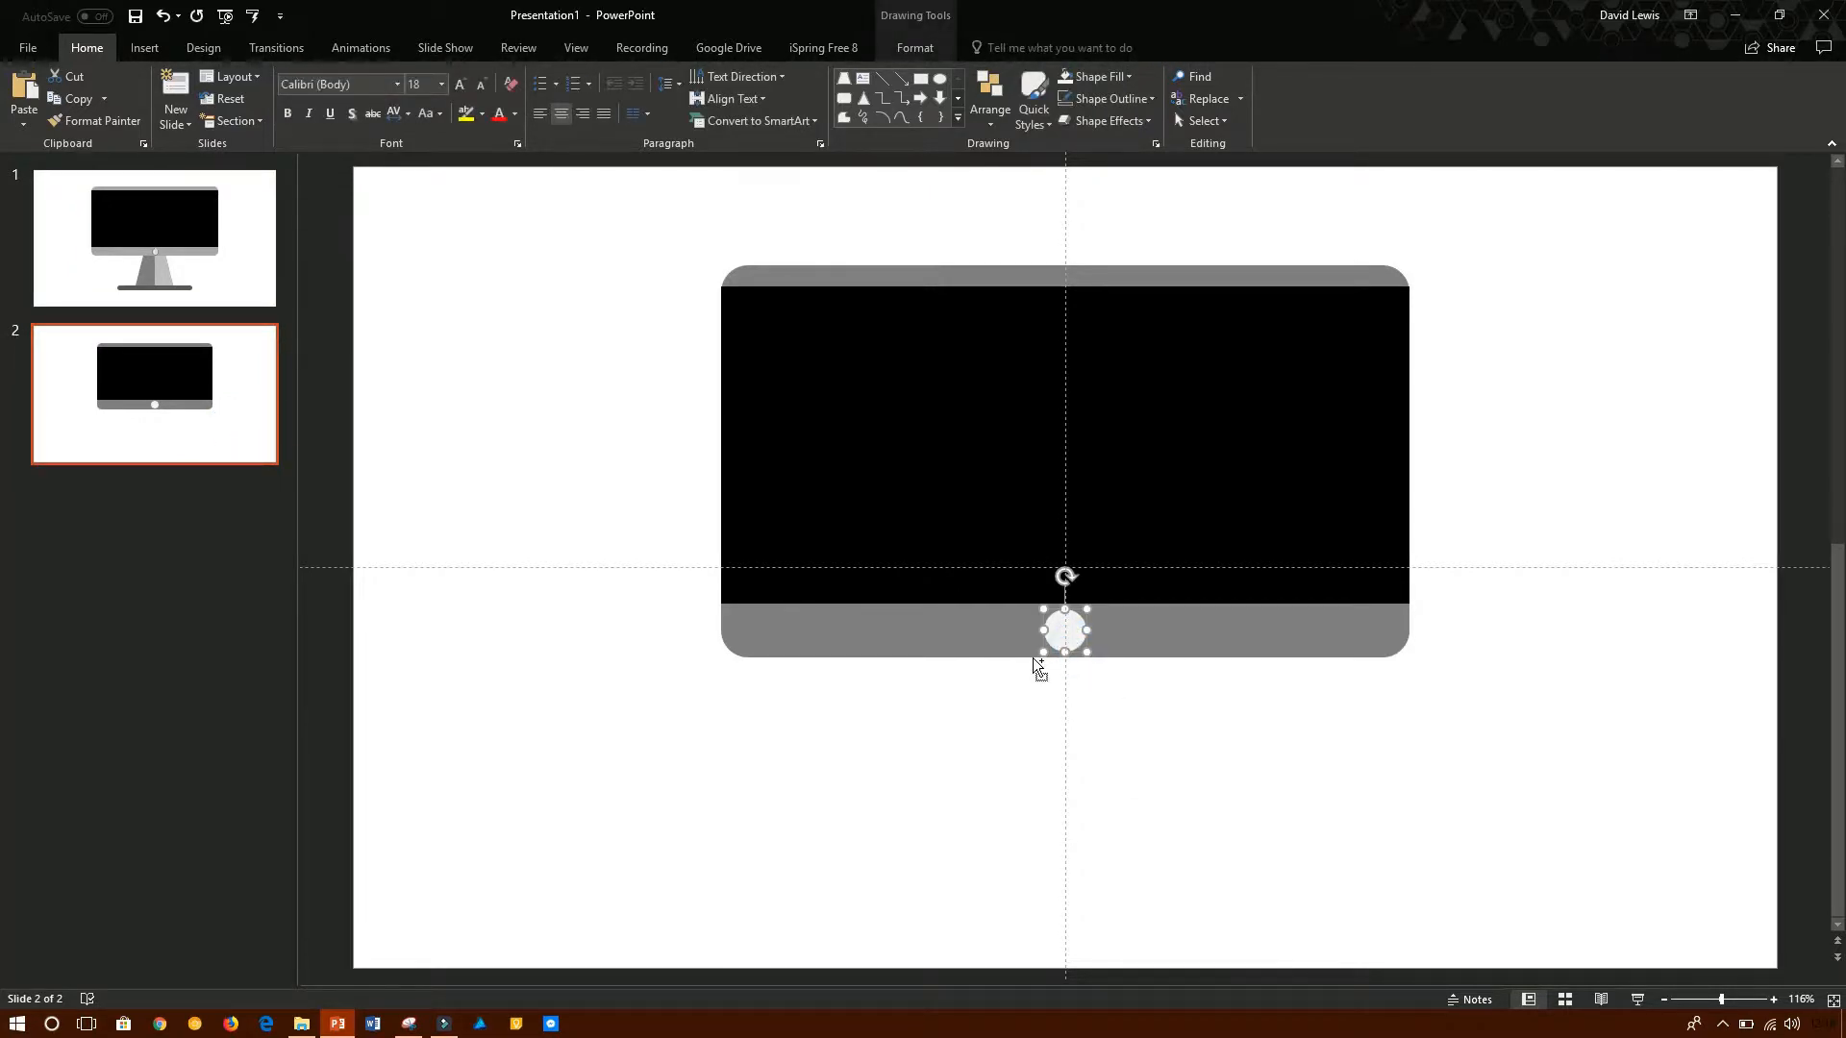
{"action": "key", "text": "ctrl+v"}
{"action": "left_click_drag", "start_coordinate": [1080, 654], "coordinate": [1221, 719]}
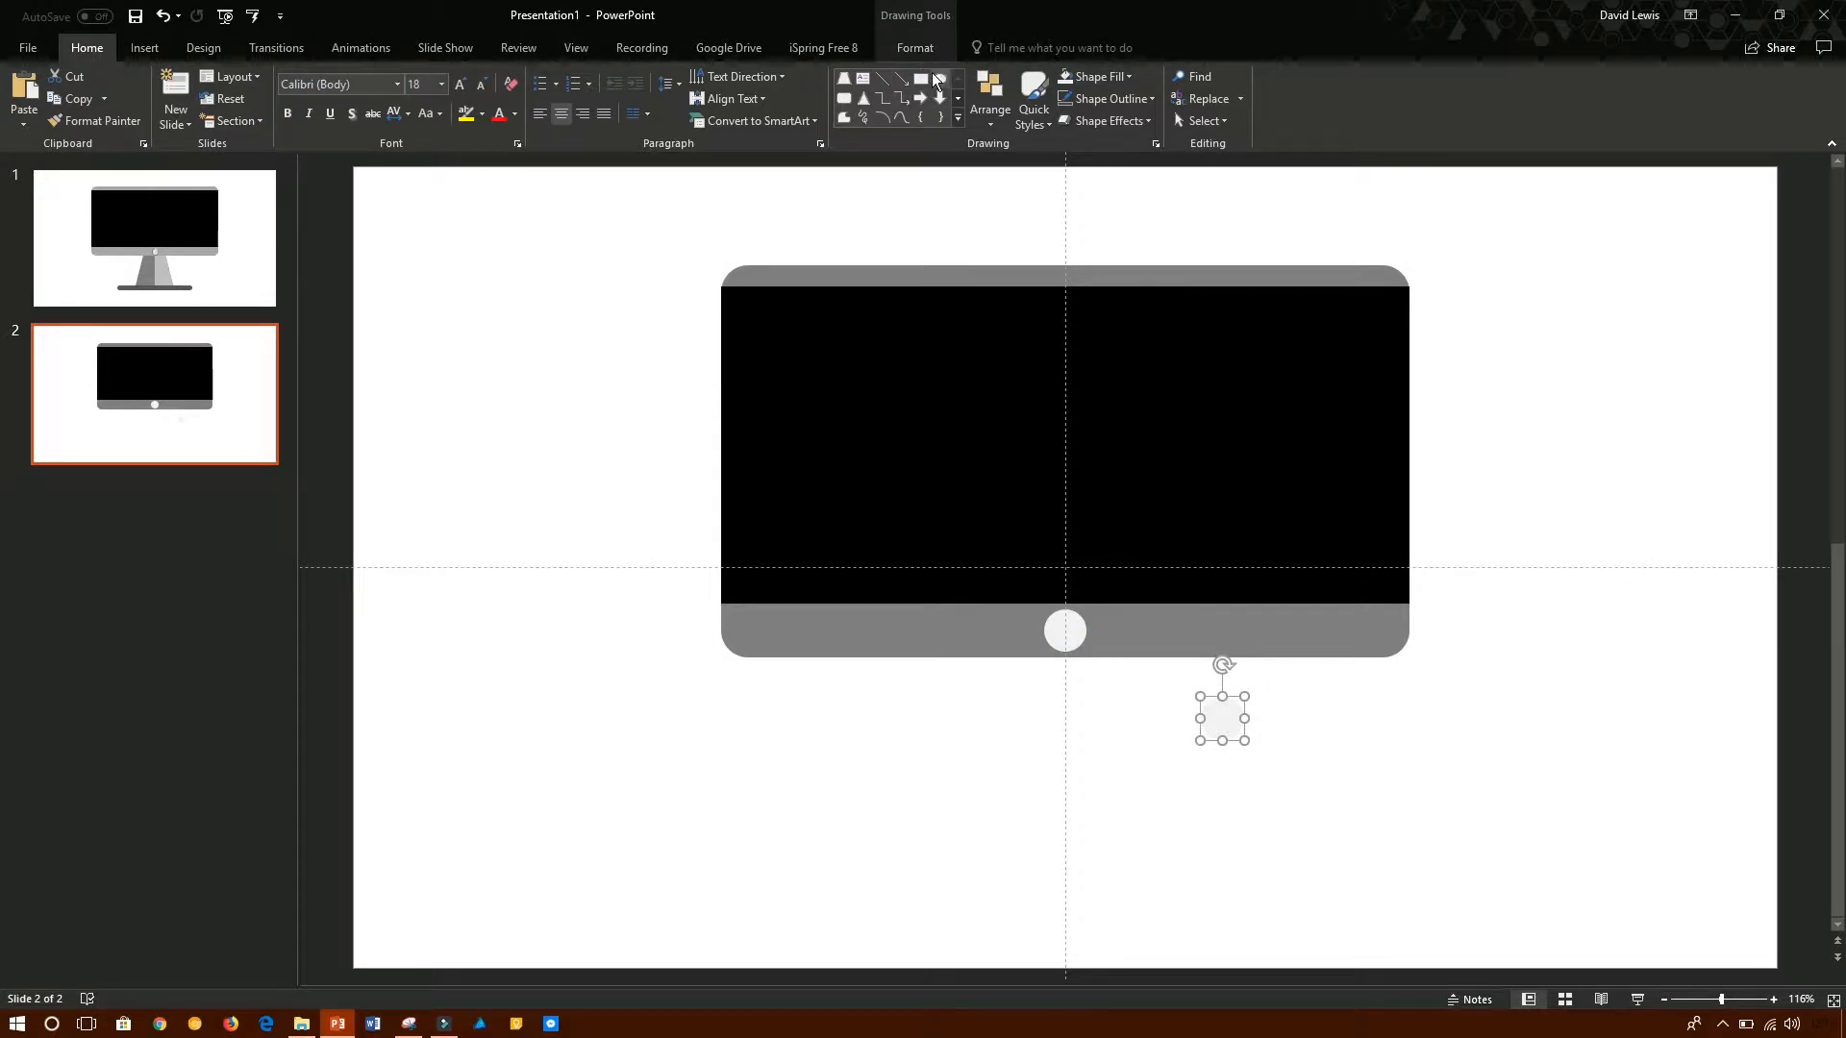
- Draw a rectangle covering the left half of the circle copy on the empty area below the frame
{"action": "left_click", "coordinate": [958, 118]}
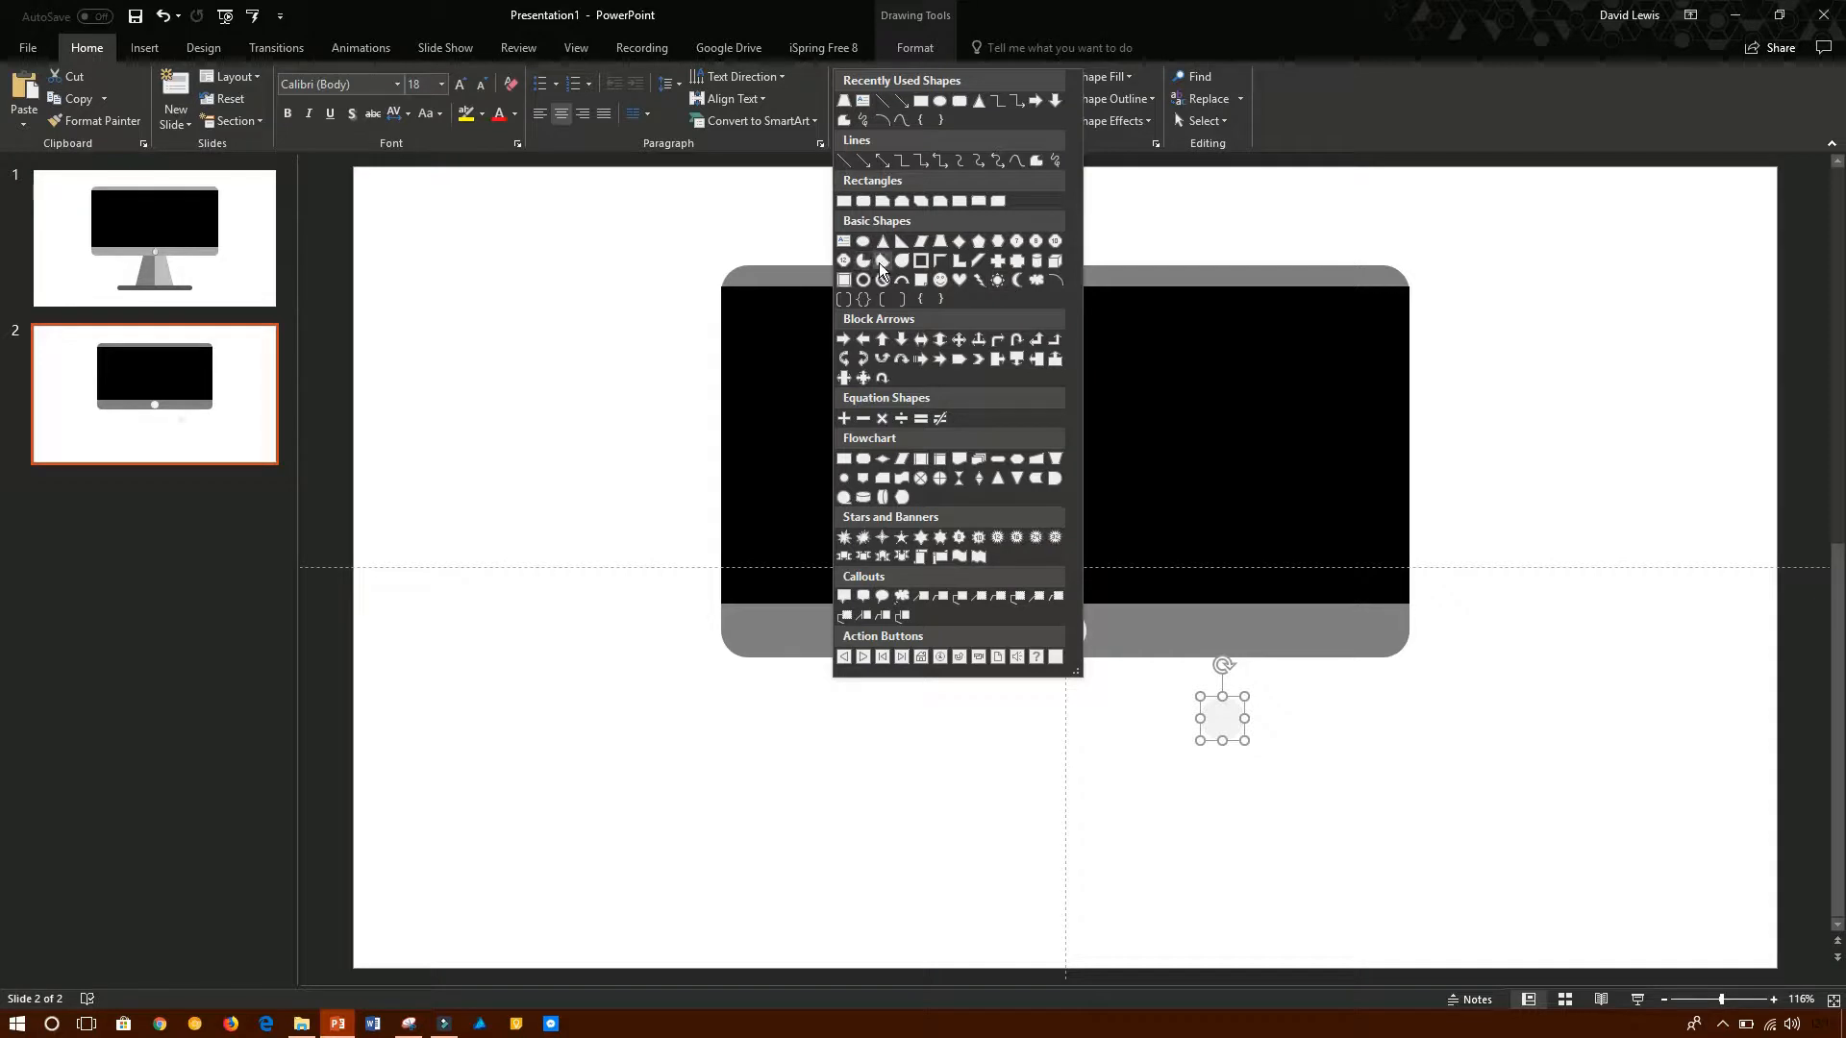
{"action": "left_click", "coordinate": [1625, 304]}
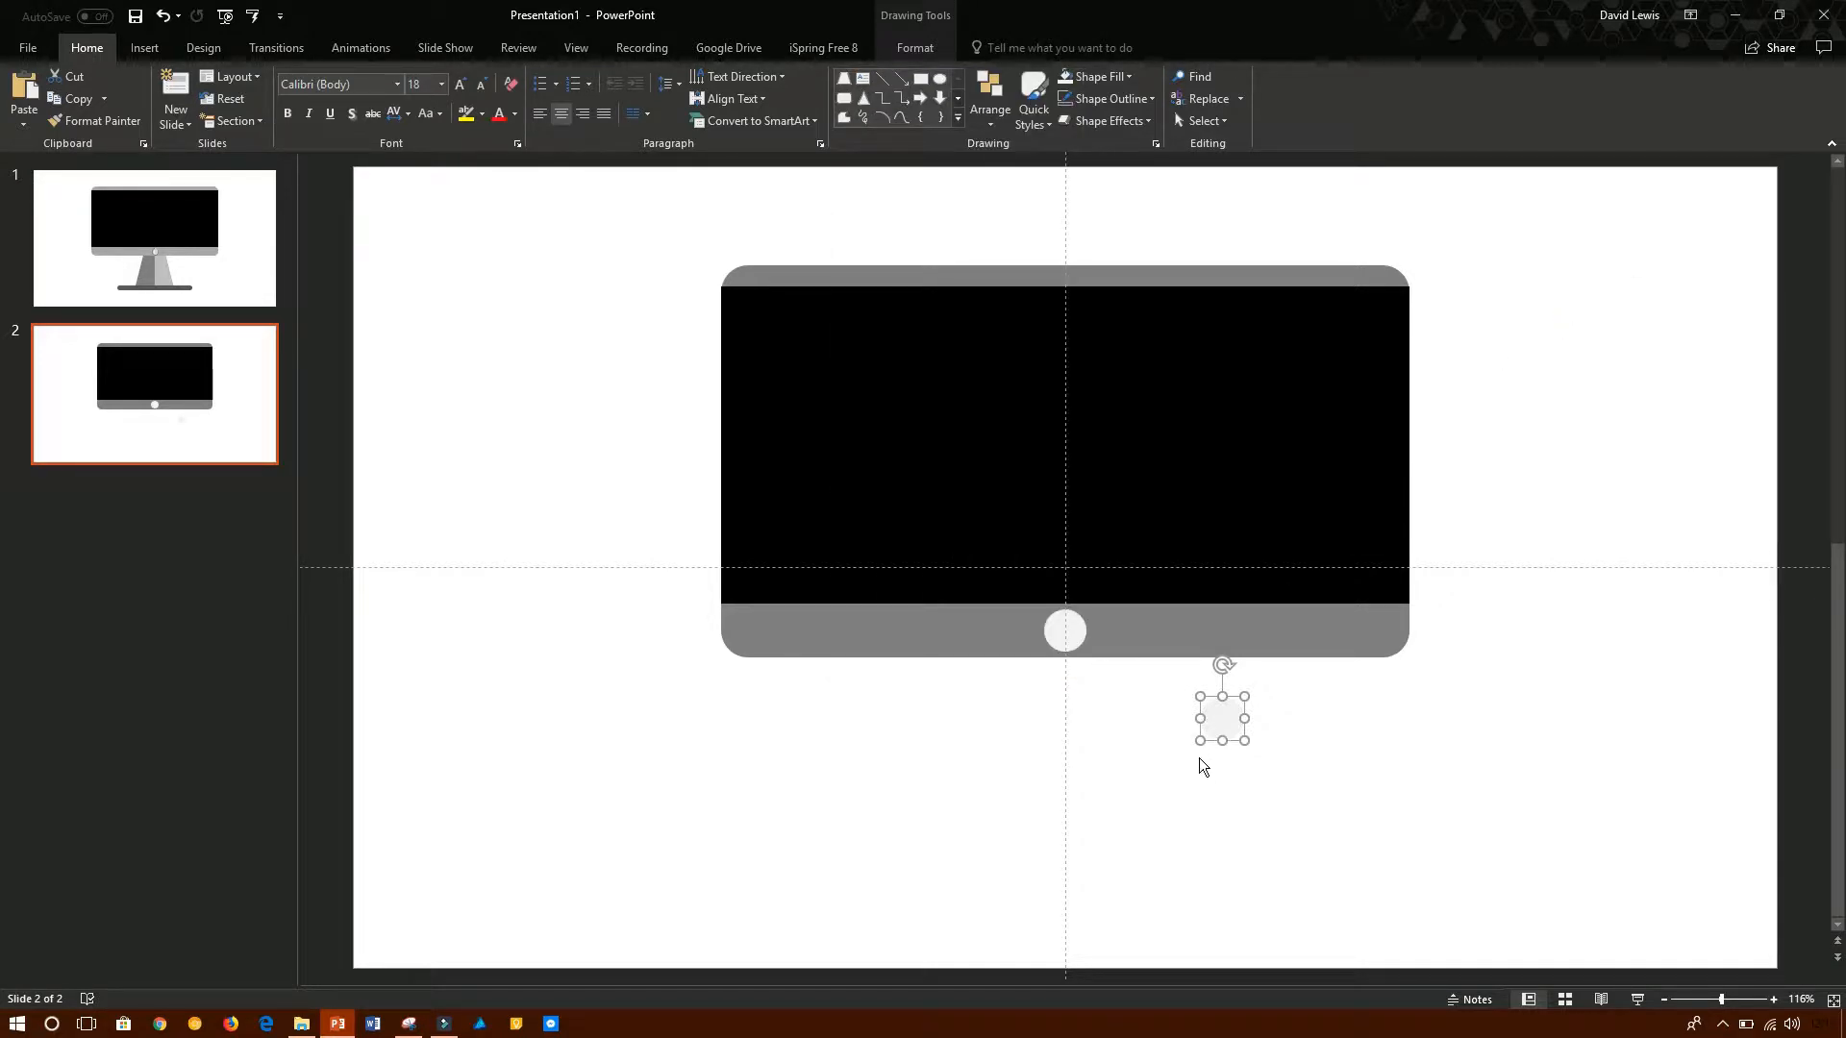
{"action": "left_click", "coordinate": [923, 81]}
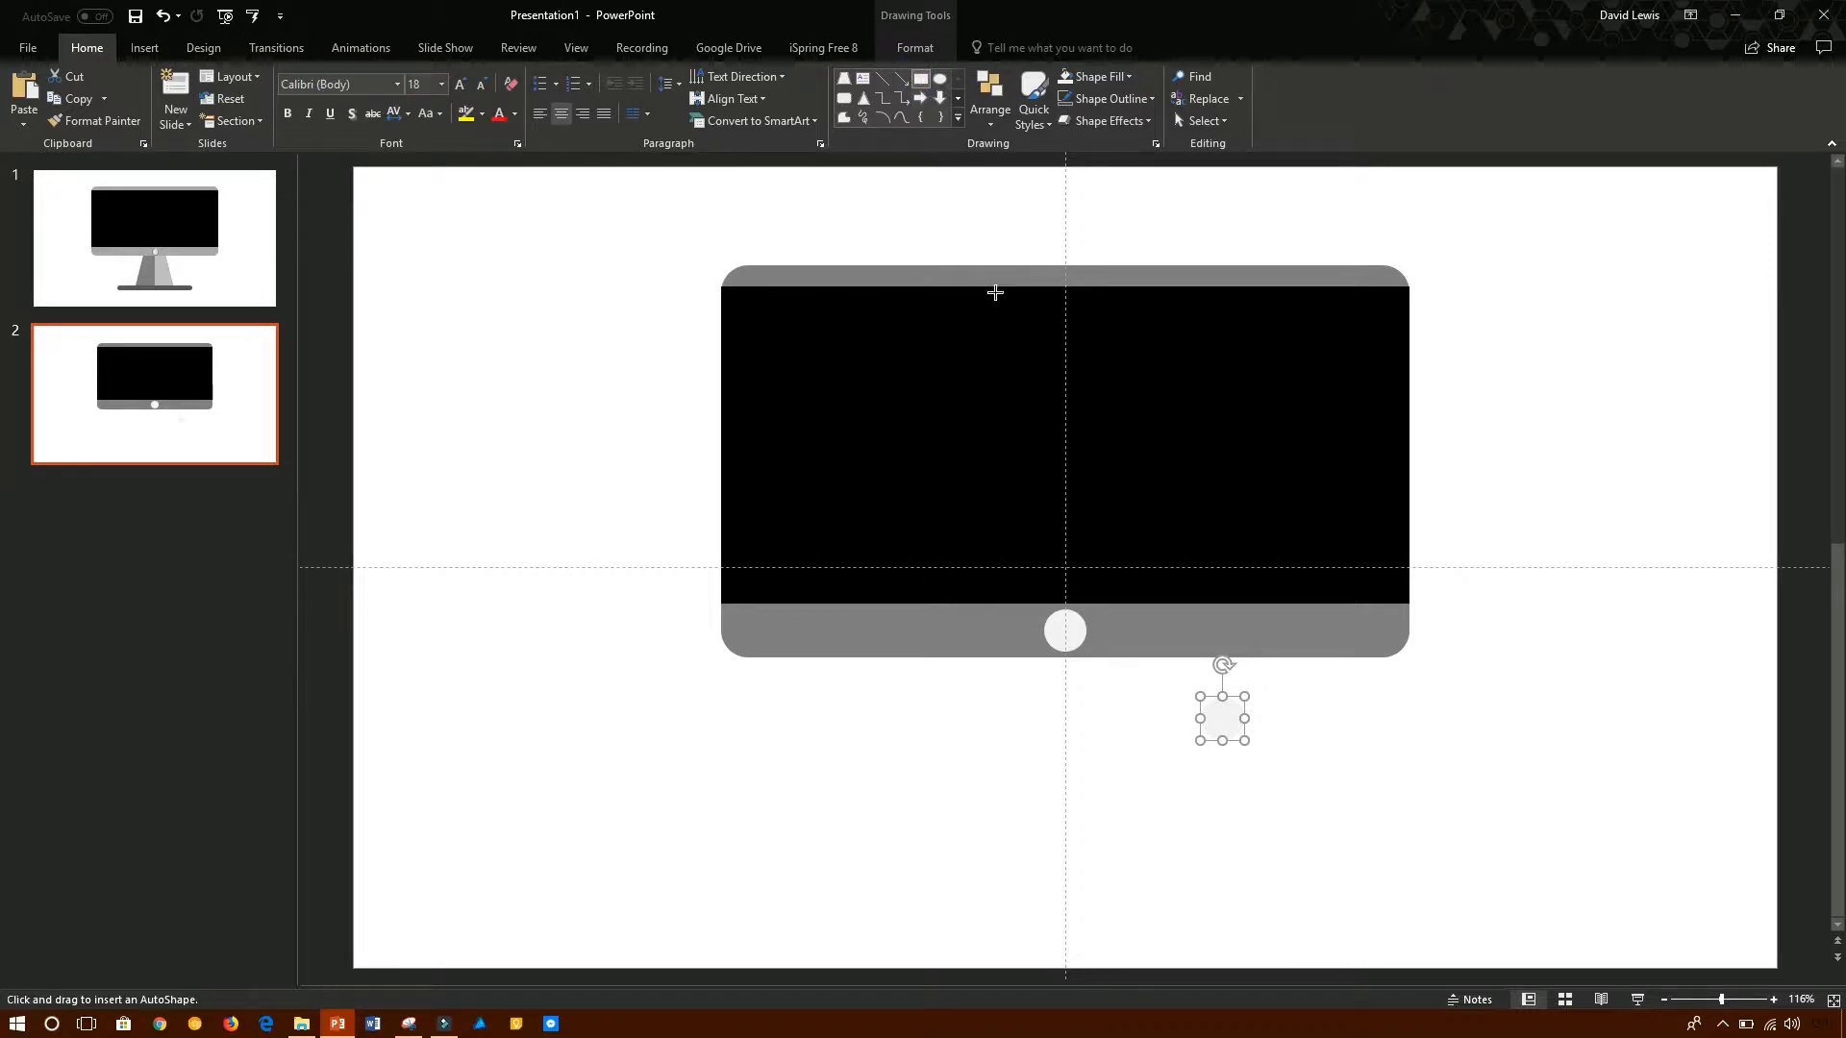
{"action": "left_click_drag", "start_coordinate": [1171, 677], "coordinate": [1216, 769]}
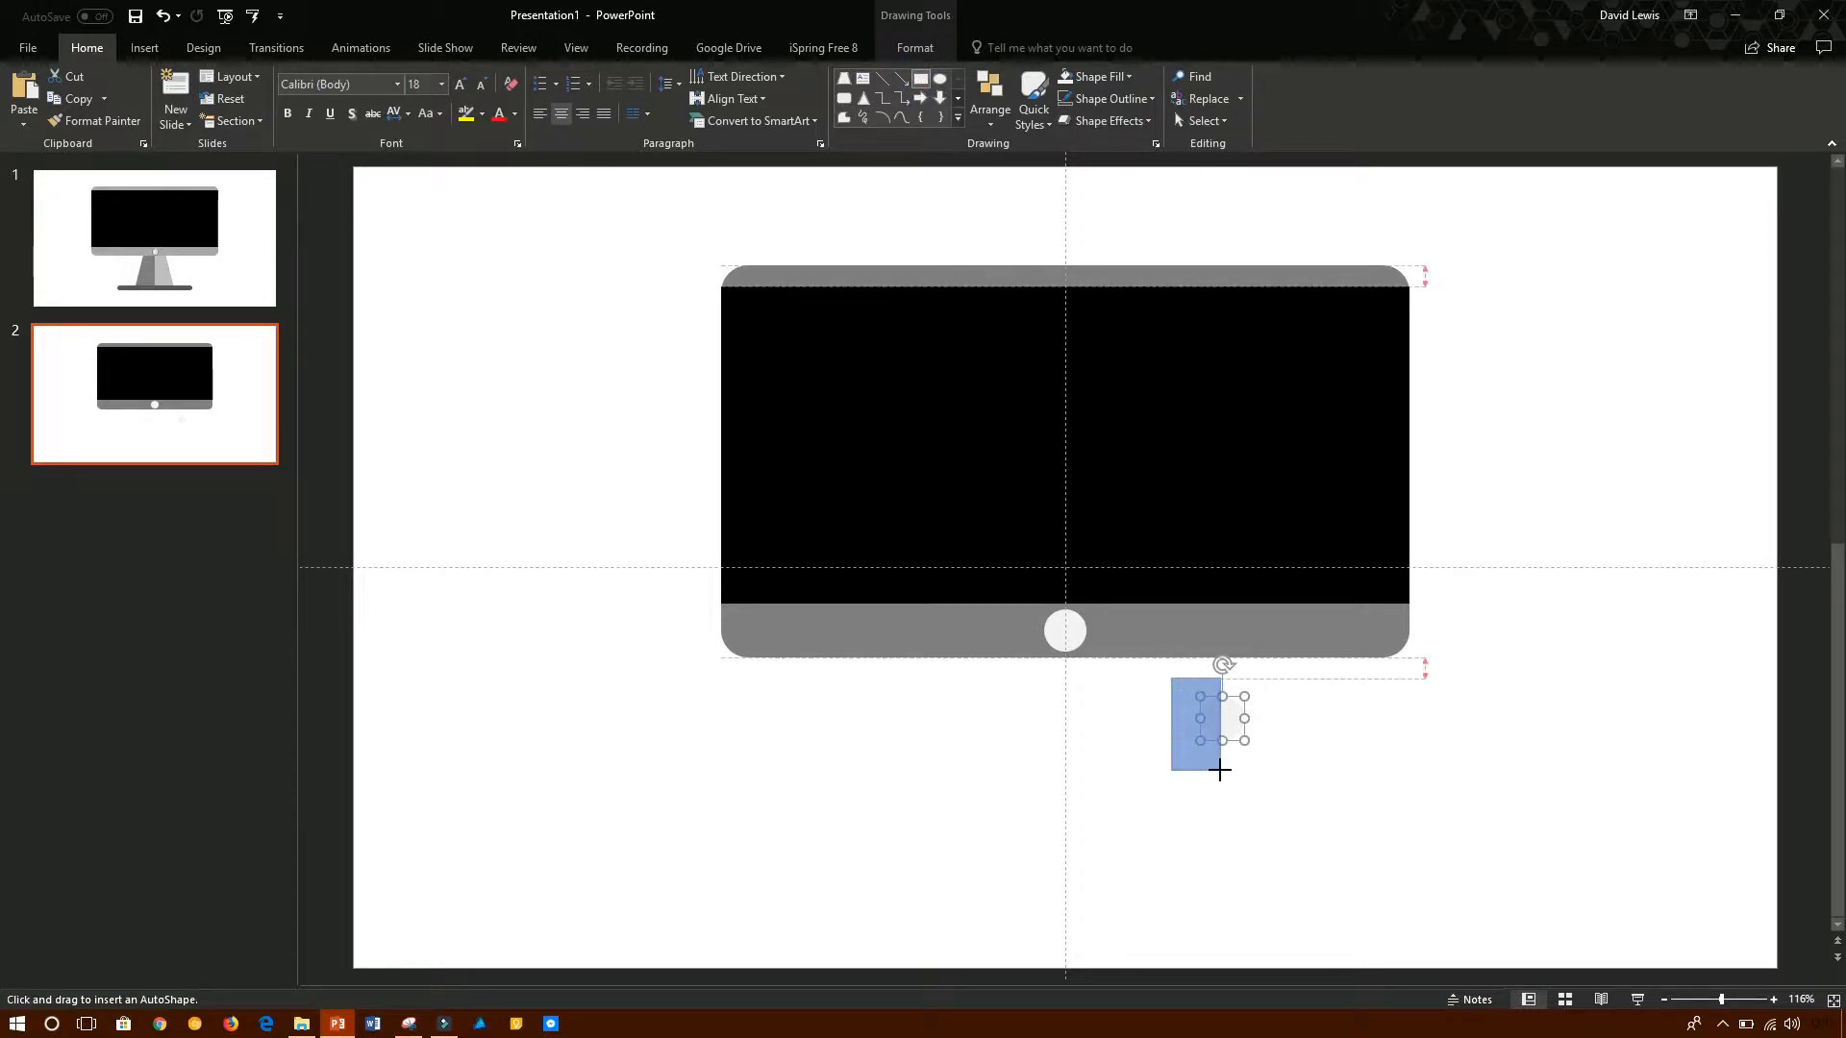
{"action": "left_click_drag", "start_coordinate": [1221, 770], "coordinate": [1221, 770]}
{"action": "left_click", "coordinate": [1318, 771]}
- Subtract the blue rectangle from the light grey circle copy, keeping only the circle's right half
{"action": "left_click", "coordinate": [1237, 713]}
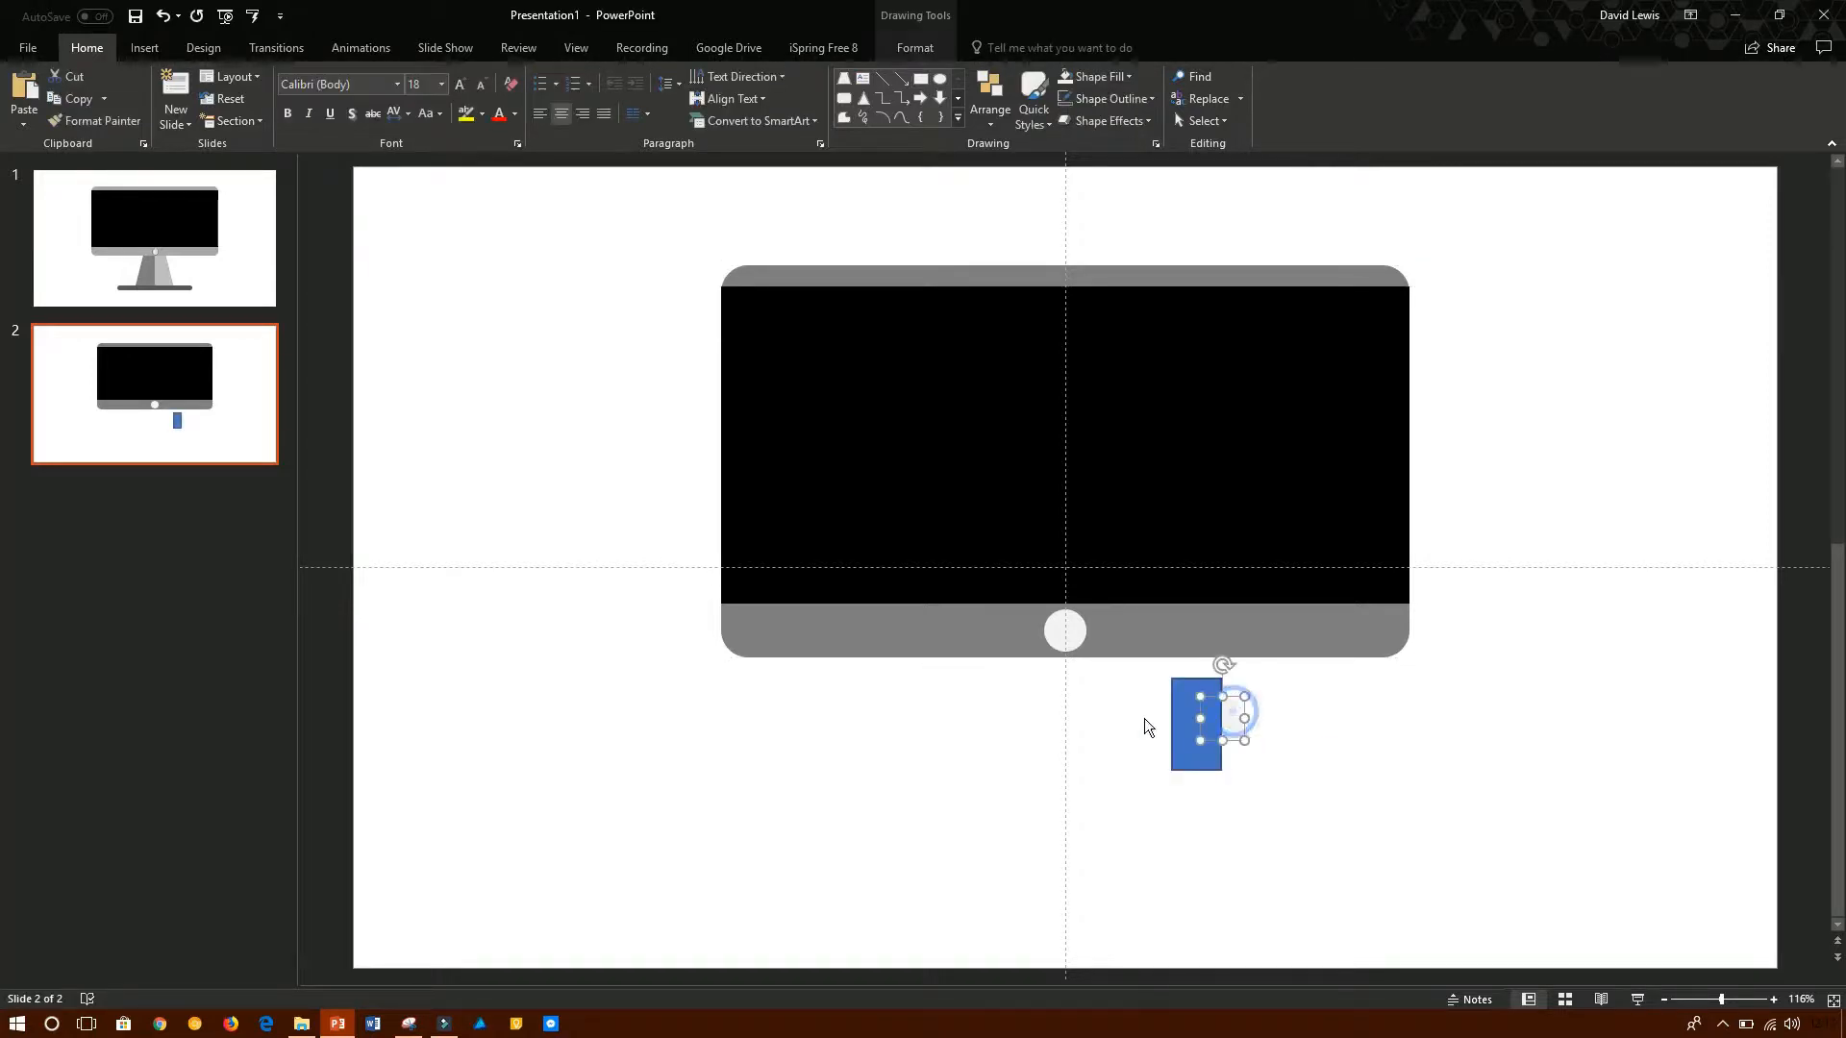
{"action": "left_click", "coordinate": [1180, 718], "text": "ctrl"}
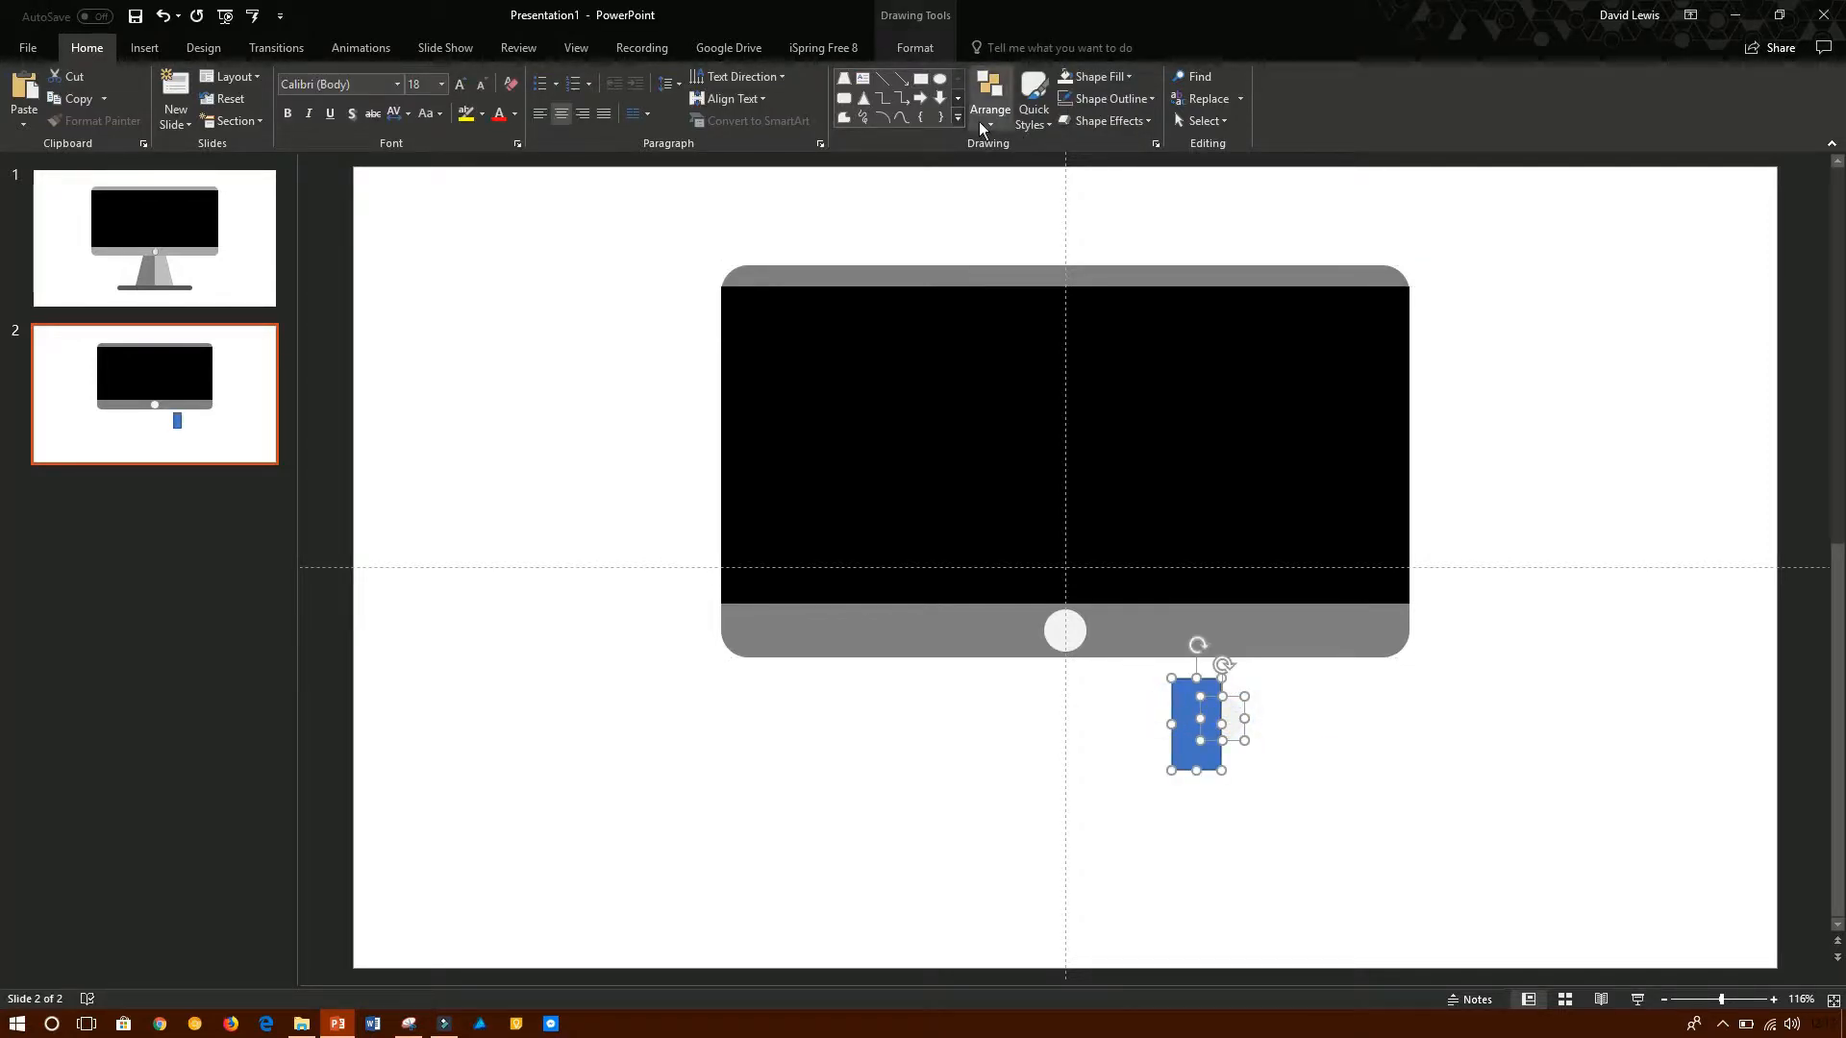
{"action": "left_click", "coordinate": [901, 50]}
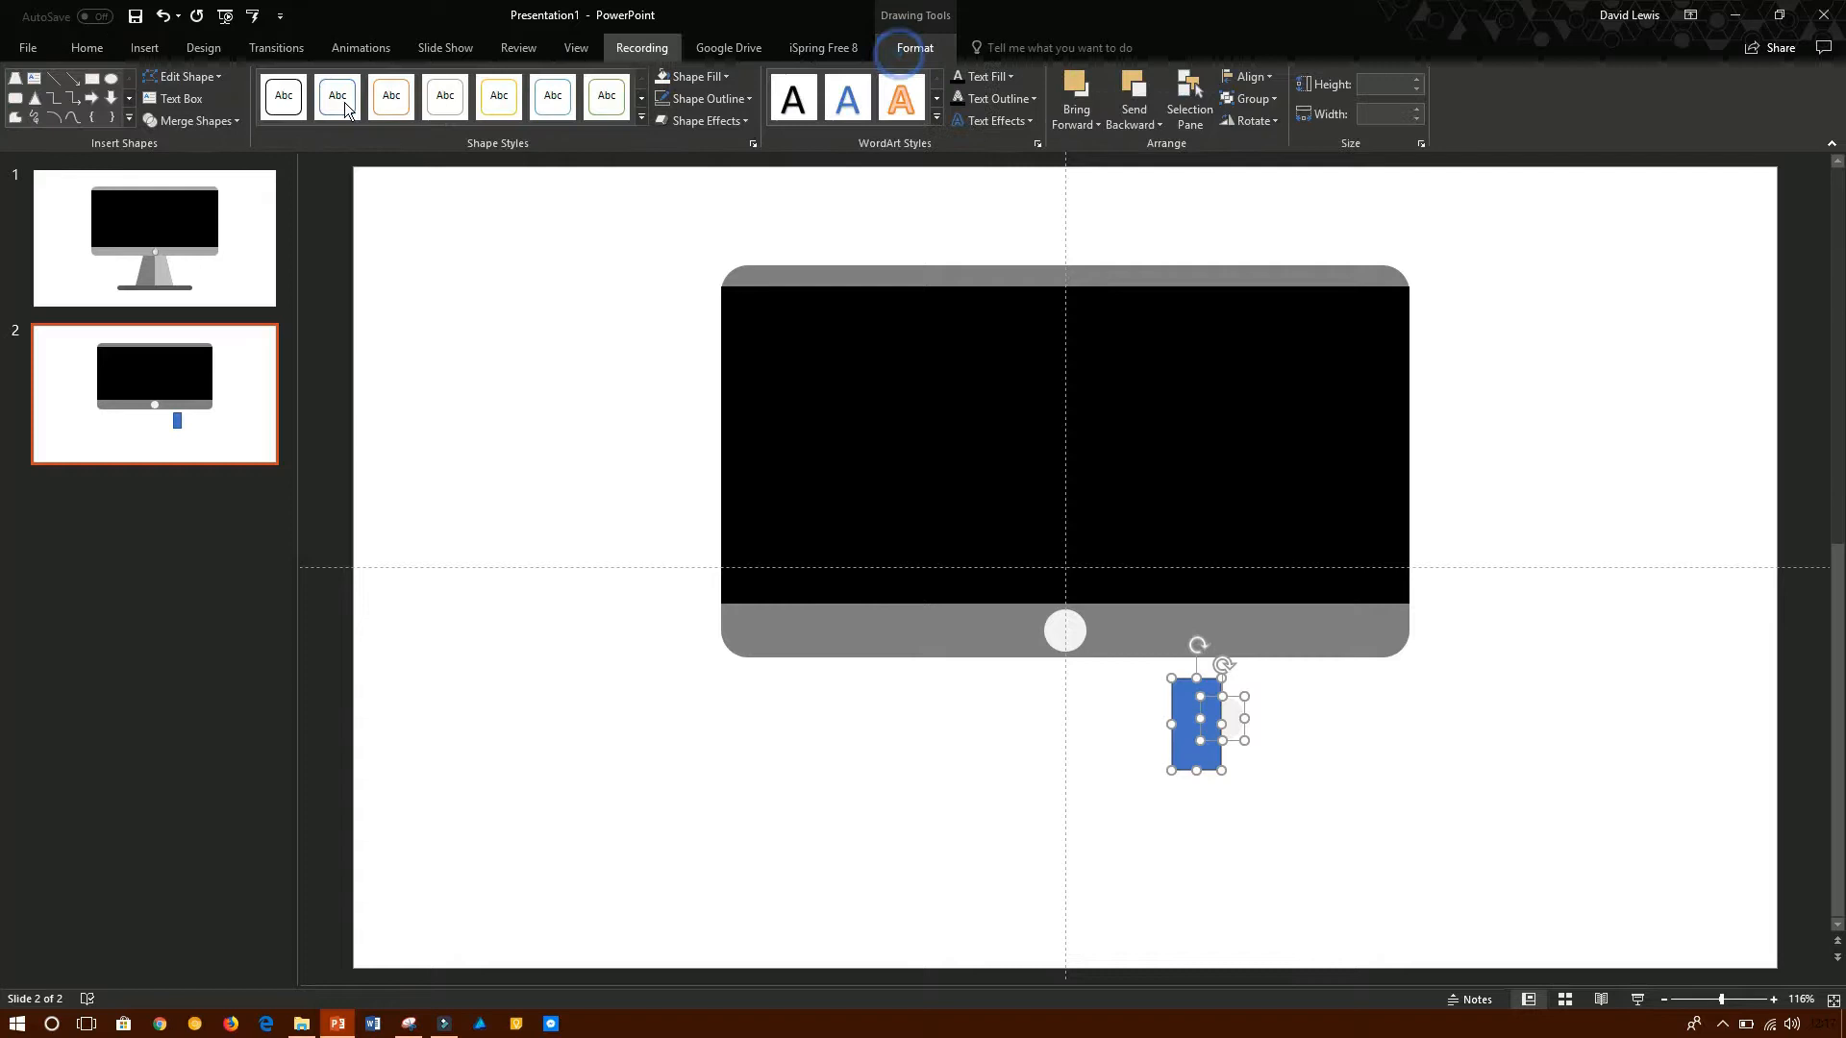
{"action": "left_click", "coordinate": [236, 122]}
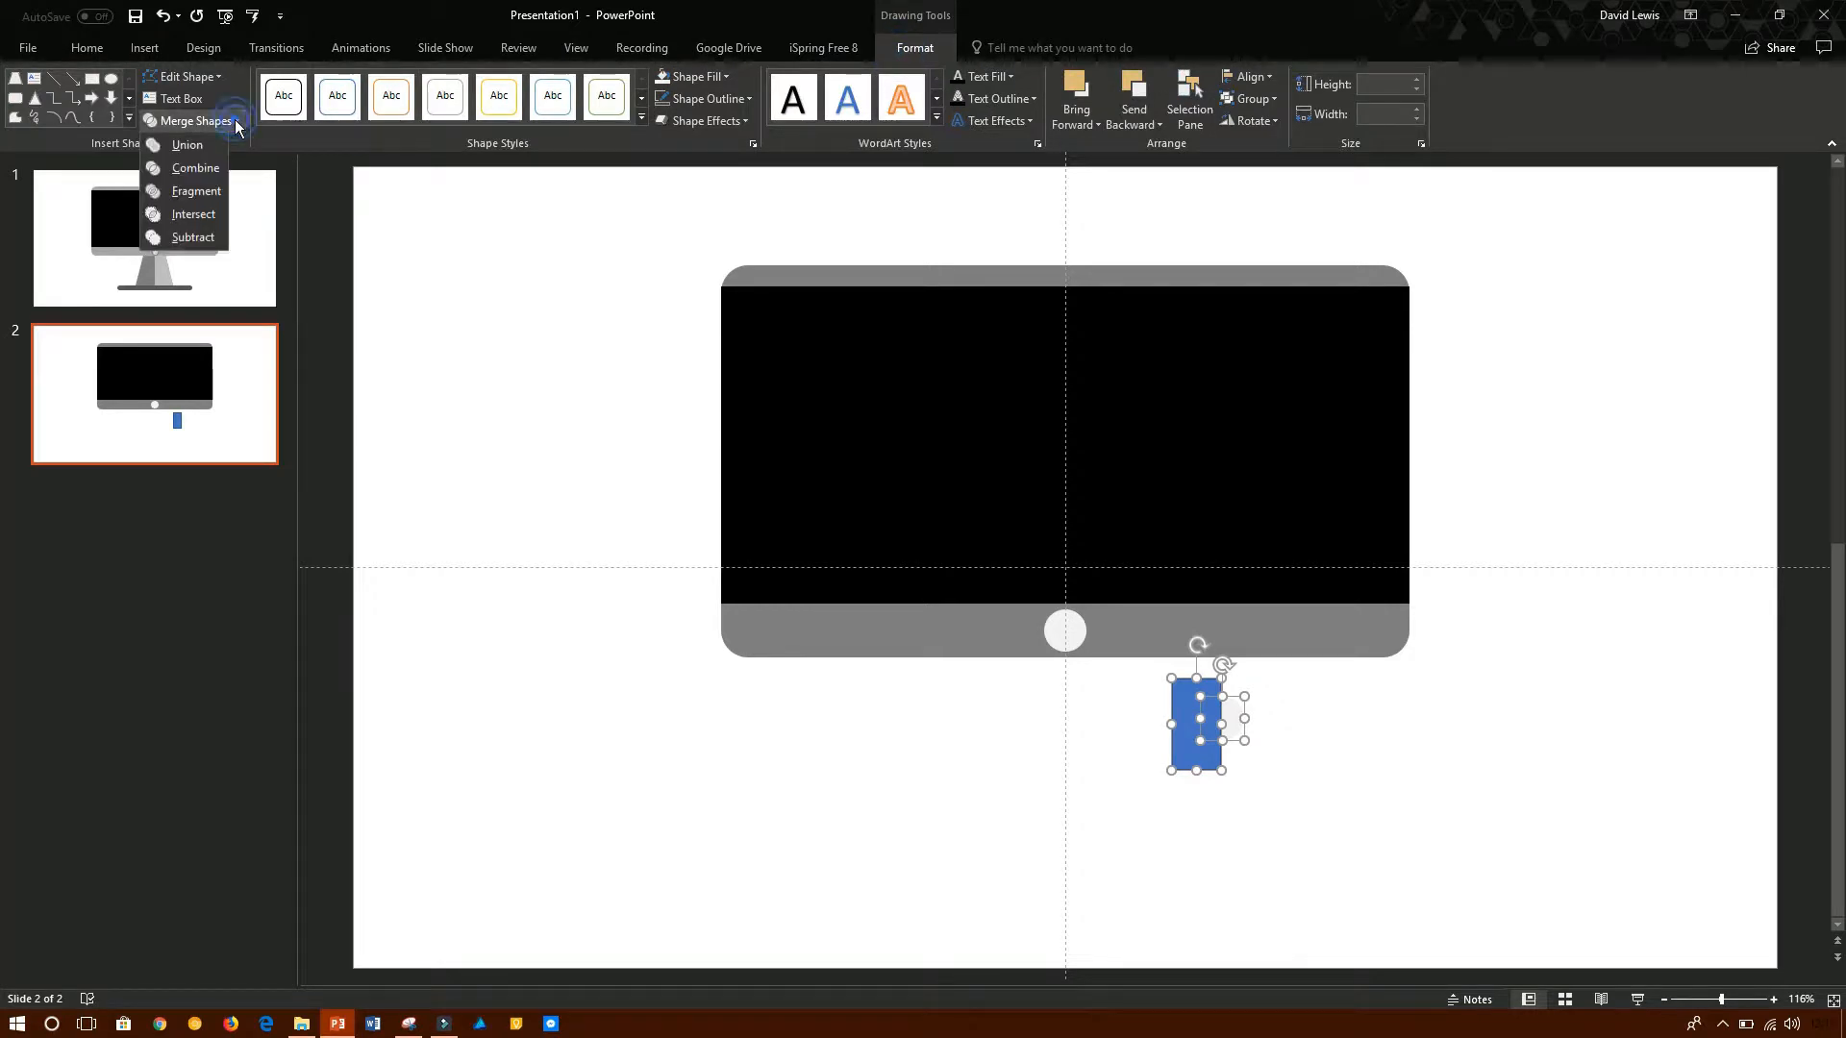
{"action": "left_click", "coordinate": [192, 237]}
- Fill the half circle with a darker shade of light grey and place it over the right half of the round button
{"action": "left_click_drag", "start_coordinate": [1227, 718], "coordinate": [1172, 483]}
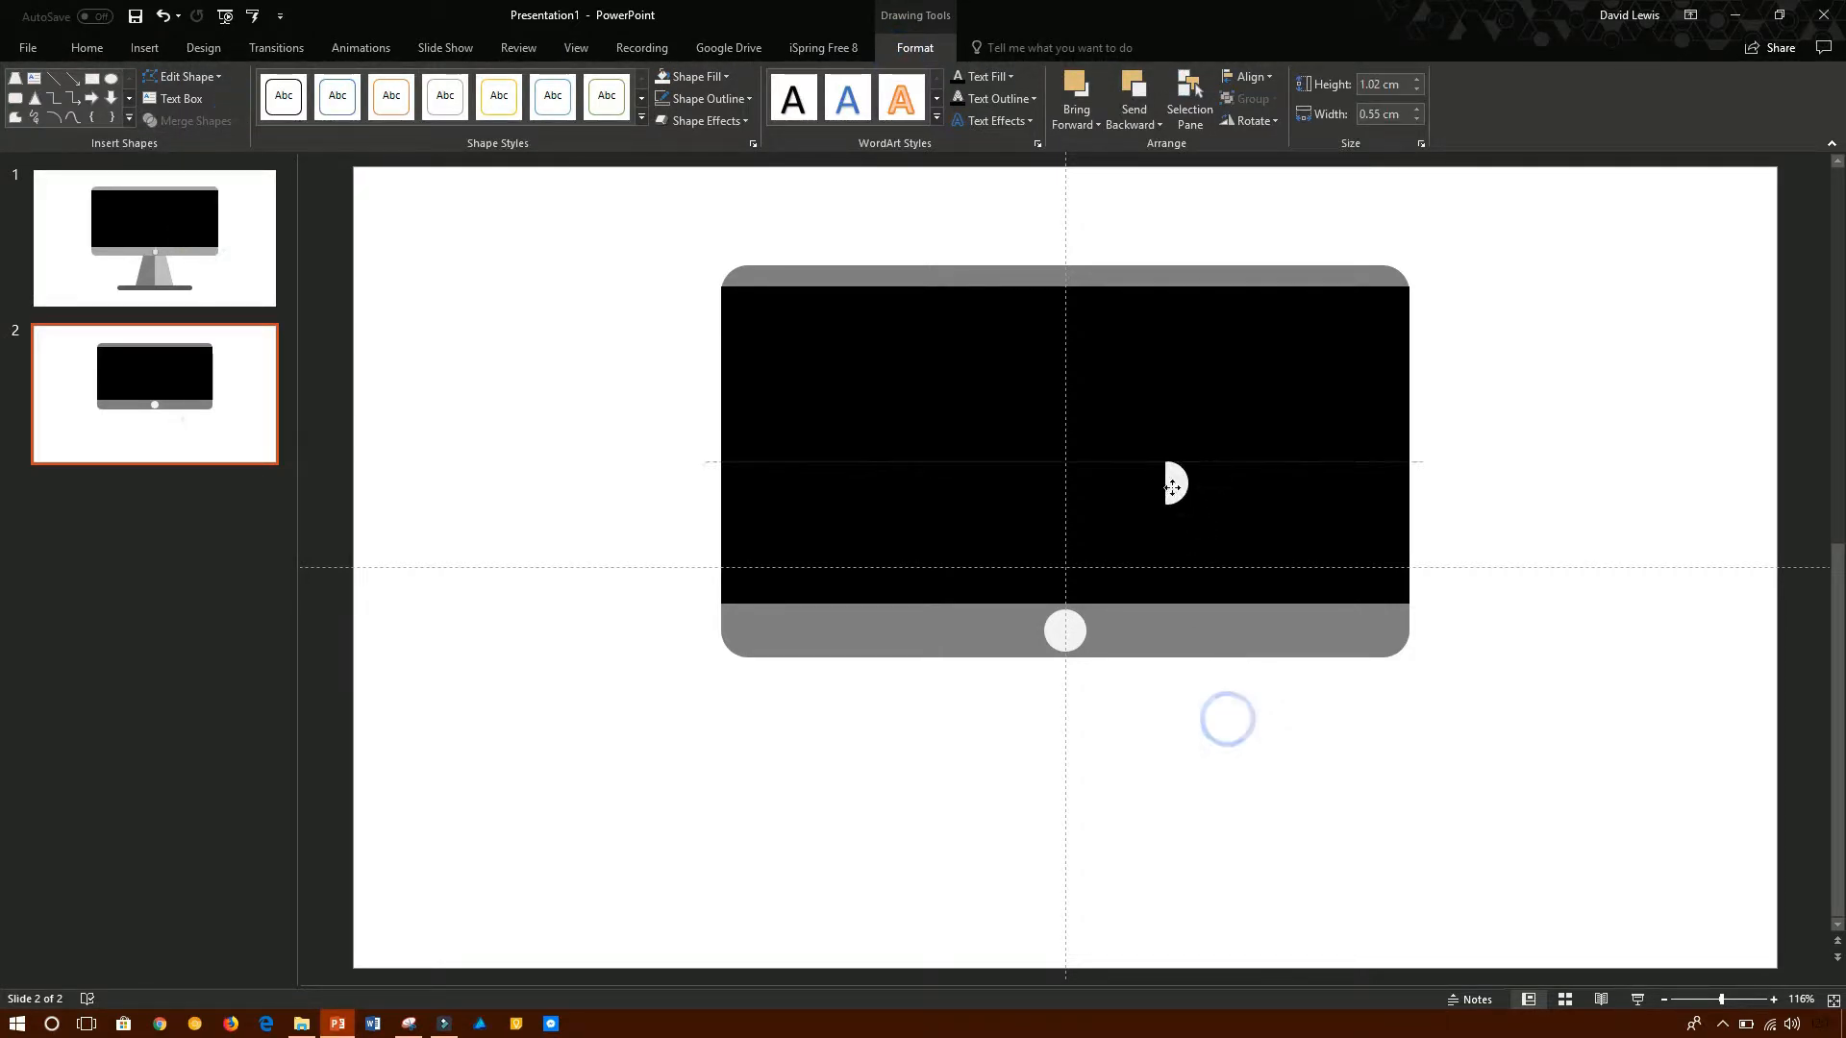
{"action": "left_click", "coordinate": [717, 77]}
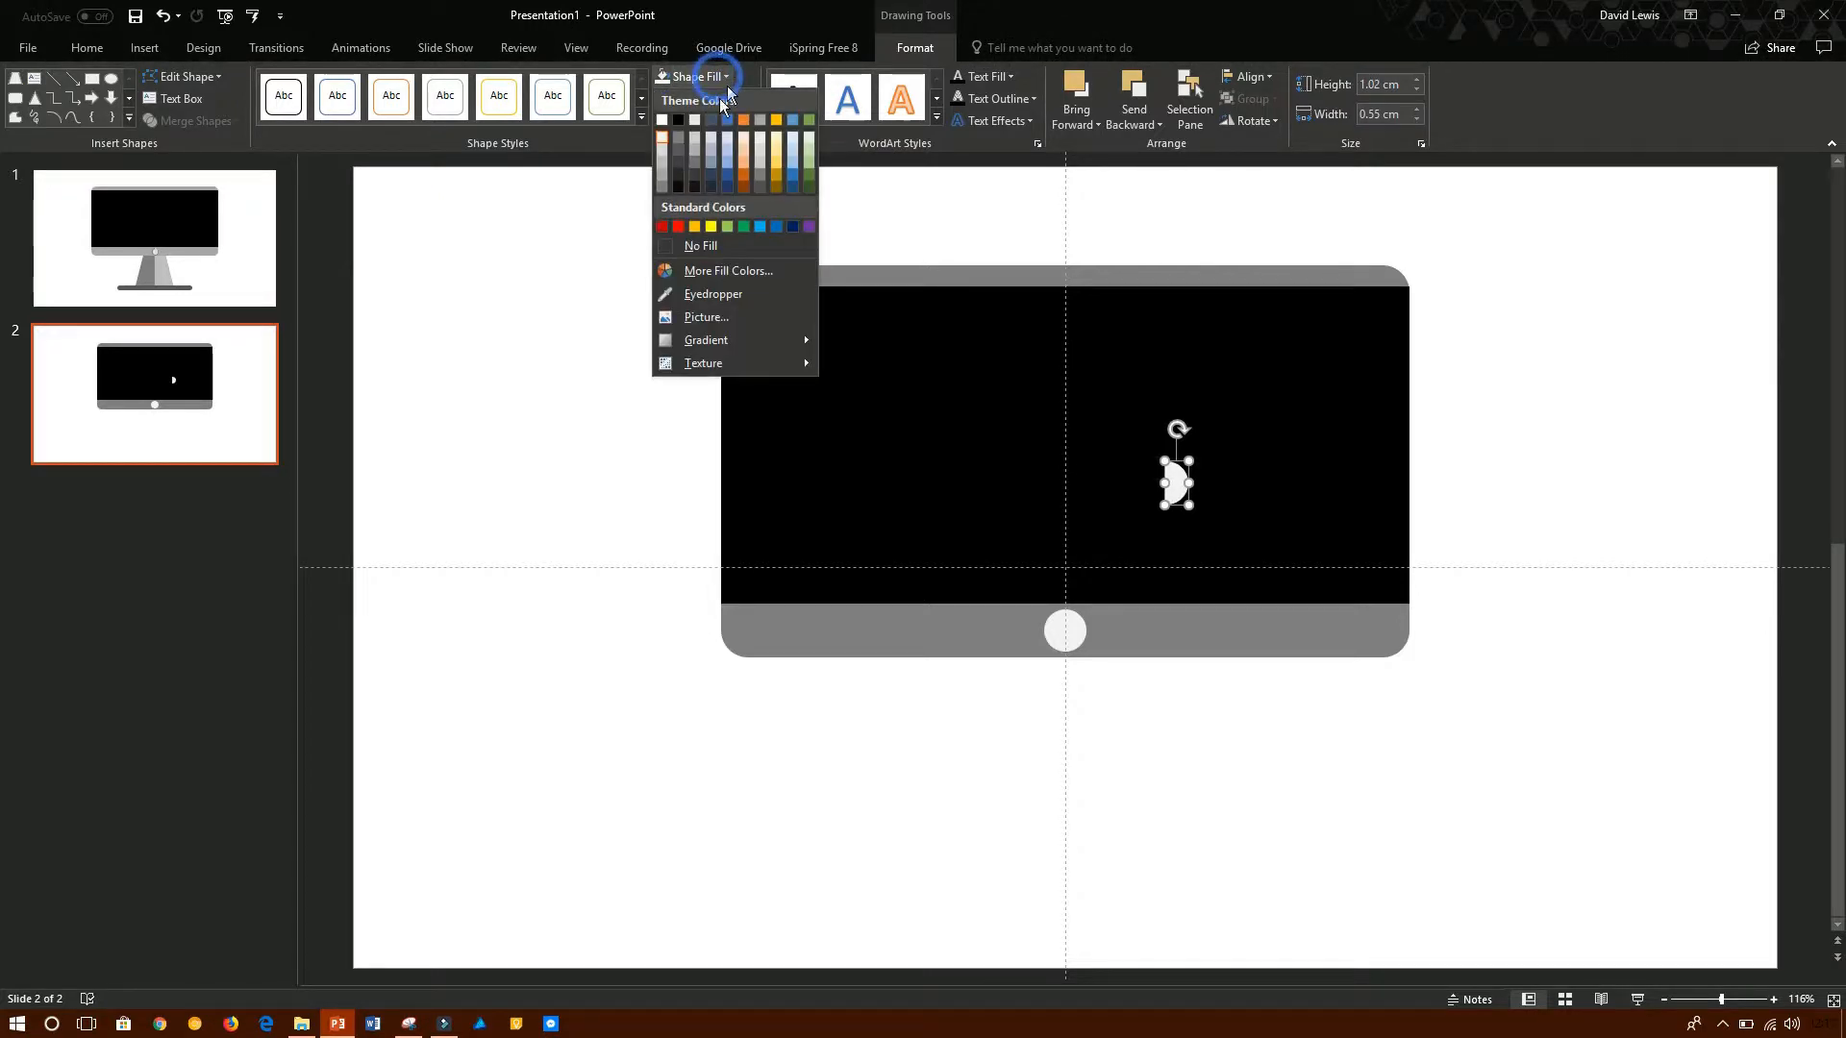
{"action": "left_click", "coordinate": [667, 161]}
{"action": "left_click_drag", "start_coordinate": [1175, 482], "coordinate": [1069, 629]}
{"action": "left_click", "coordinate": [1101, 725]}
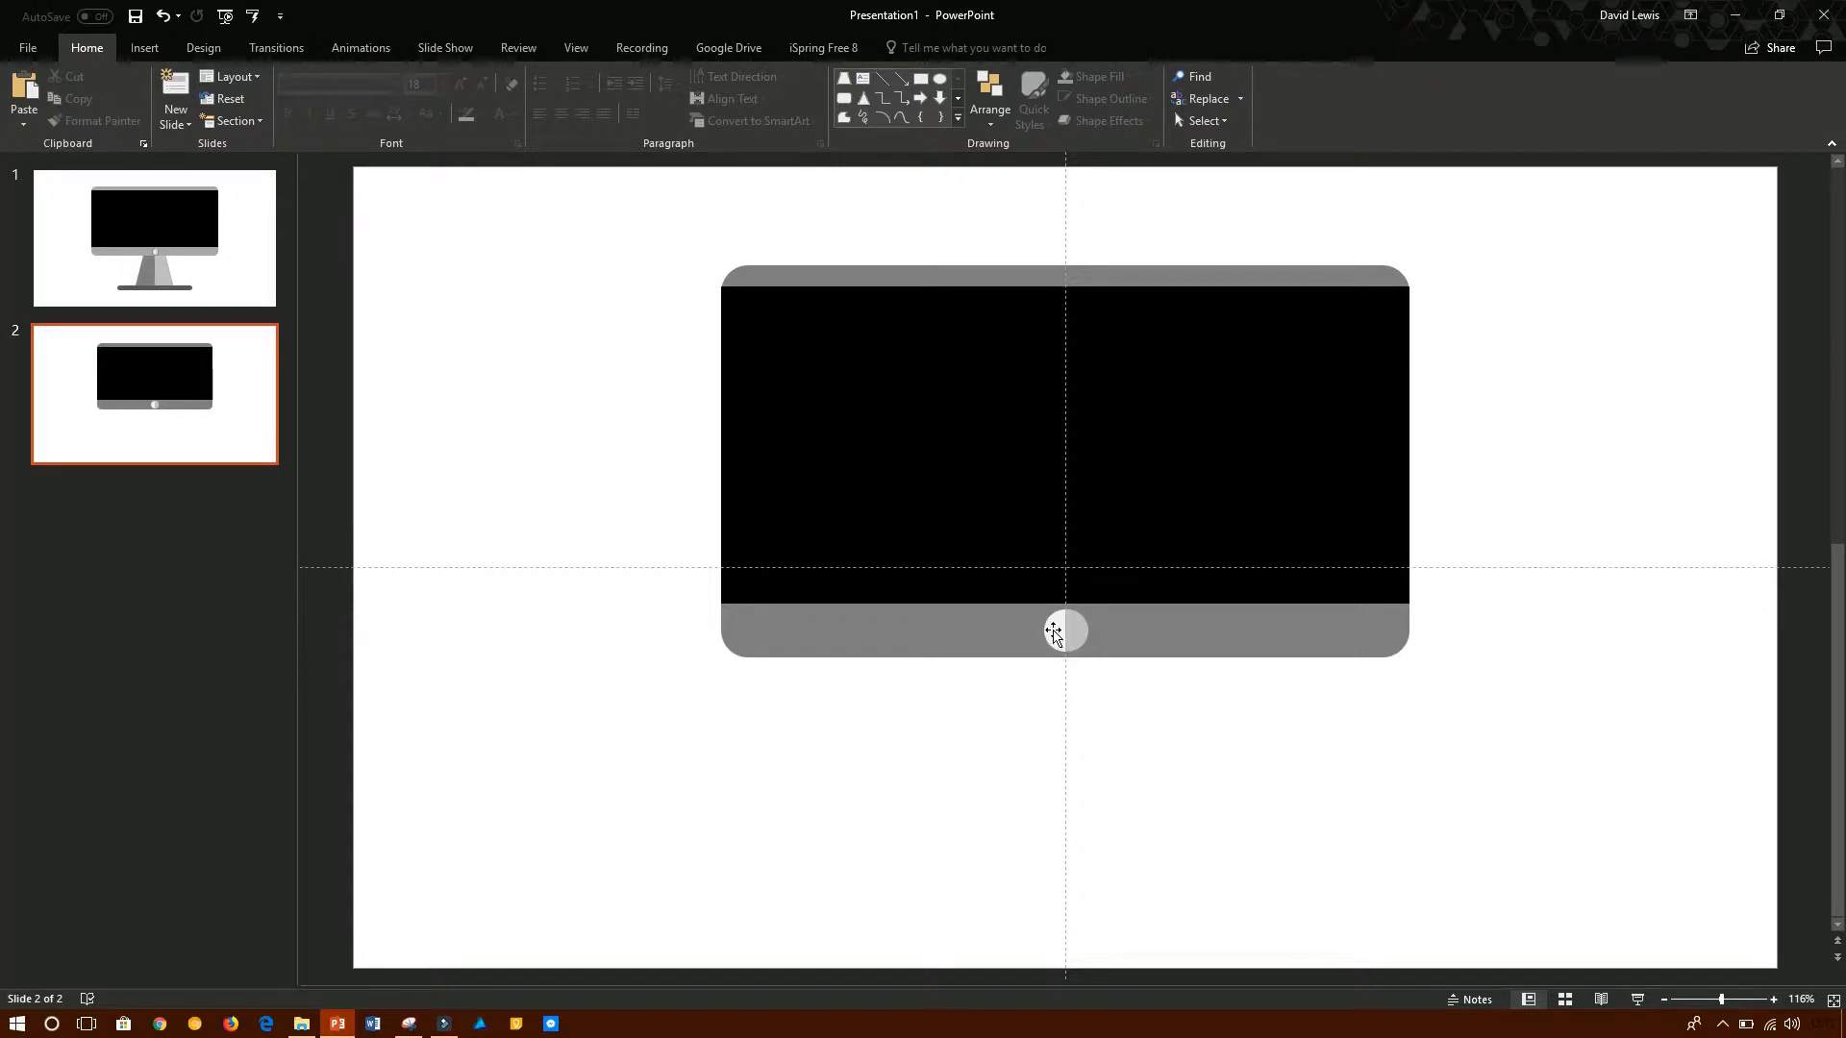
- Group the two halves of the round button into one object and keep it centred on the grey strip below the screen
{"action": "left_click", "coordinate": [1054, 634]}
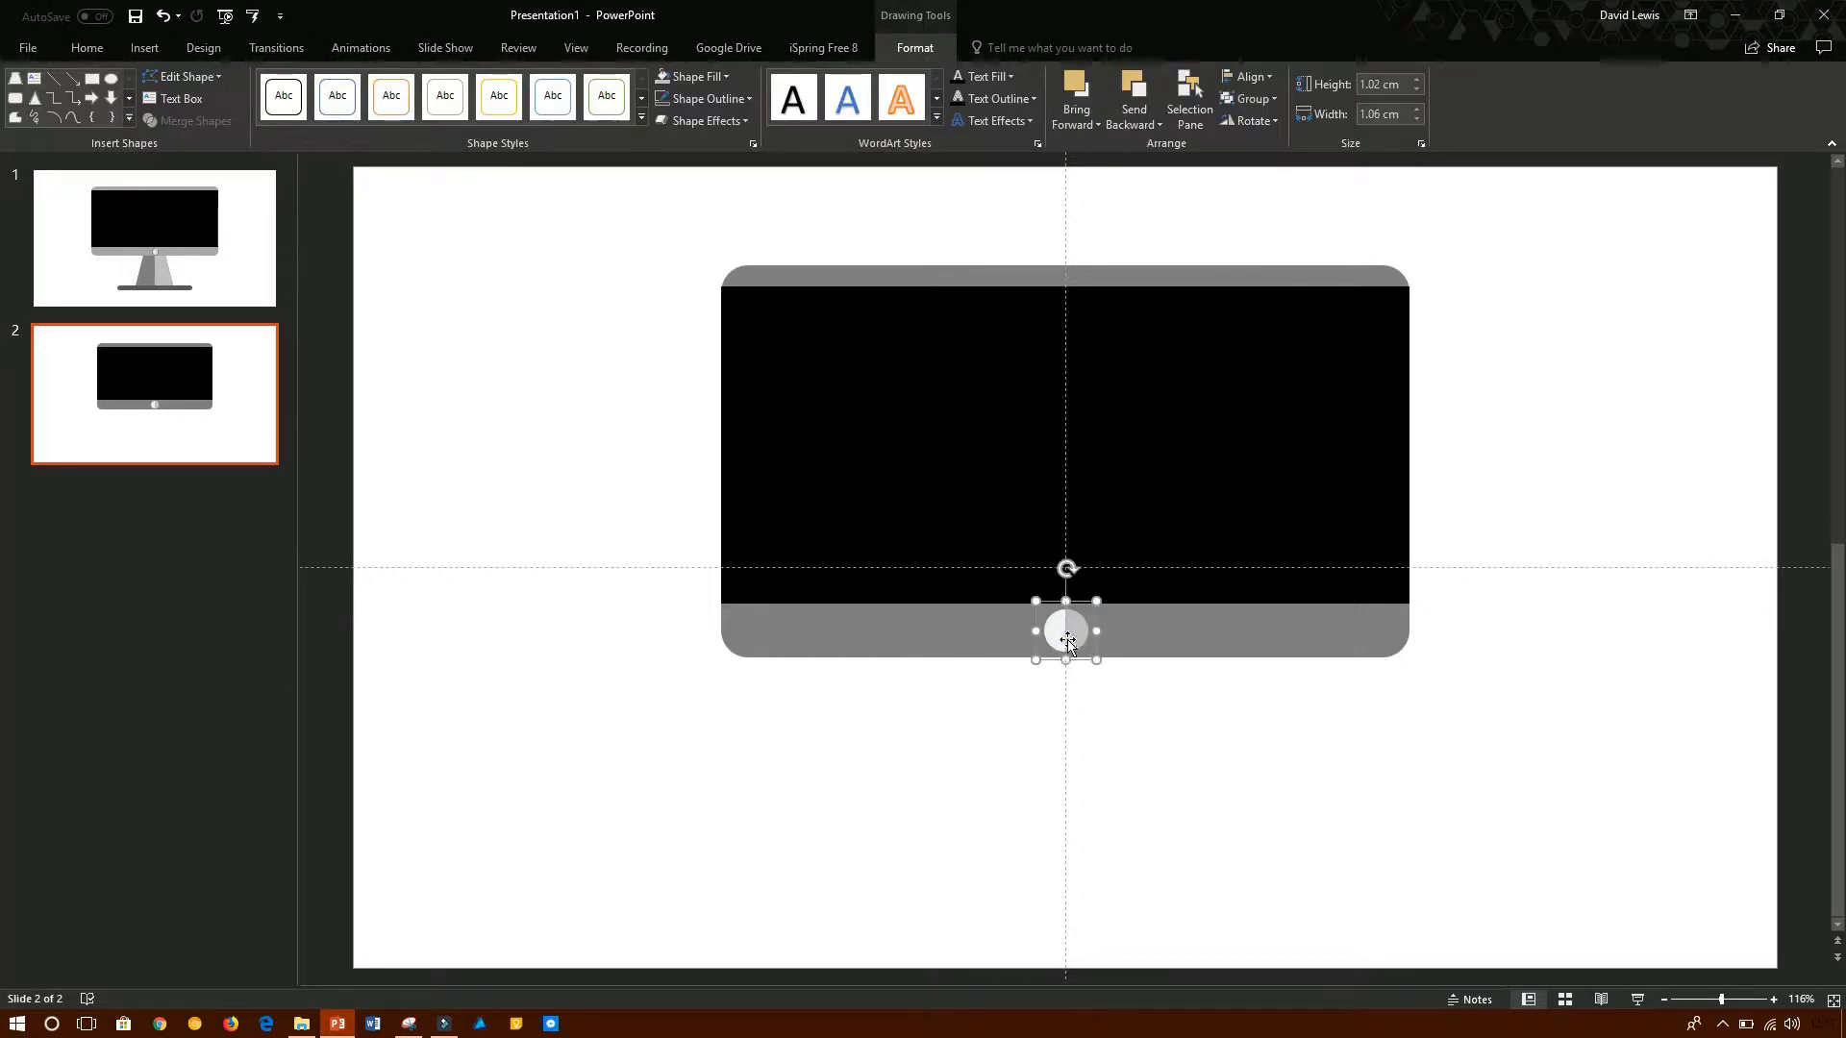
{"action": "mouse_move", "coordinate": [1071, 633]}
{"action": "left_mouse_down"}
{"action": "mouse_move", "coordinate": [1204, 728]}
{"action": "mouse_move", "coordinate": [1207, 477]}
{"action": "mouse_move", "coordinate": [1101, 619]}
{"action": "left_mouse_up"}
{"action": "key", "text": "ctrl+z"}
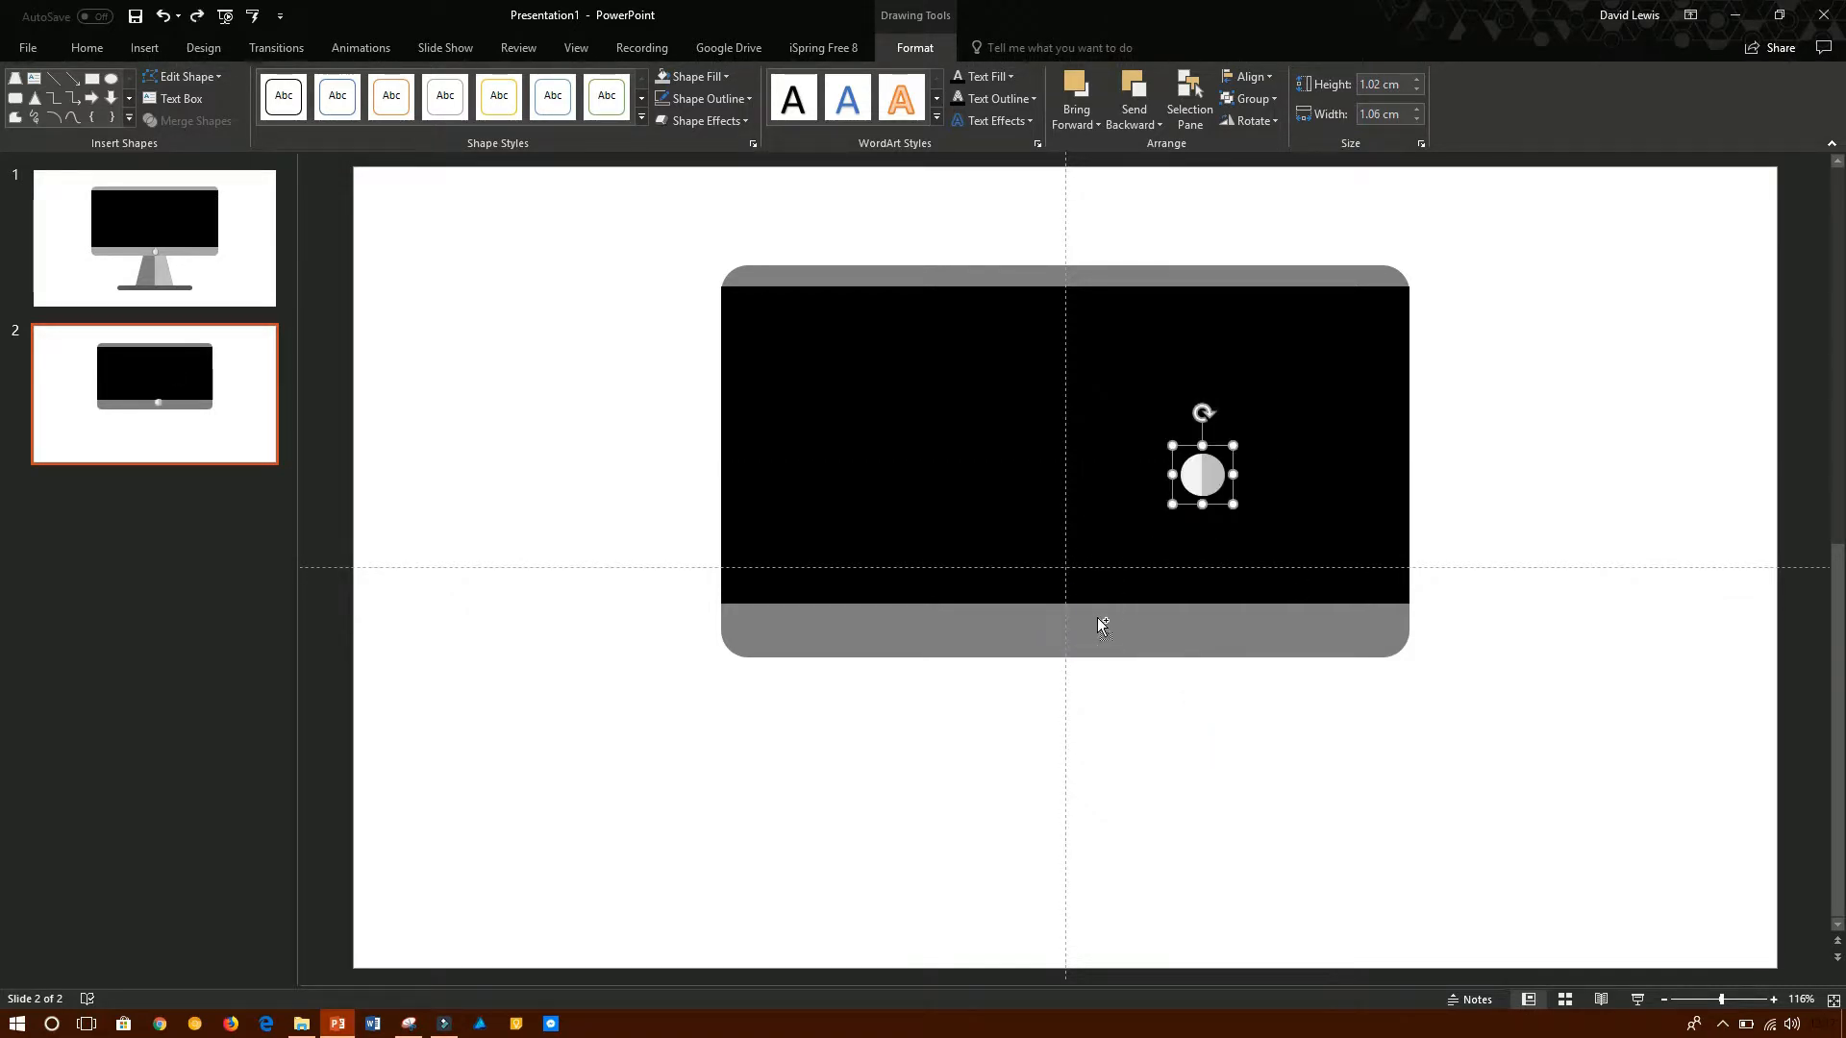
{"action": "key", "text": "ctrl+z"}
{"action": "key", "text": "ctrl+y"}
{"action": "key", "text": "ctrl+y"}
{"action": "left_click", "coordinate": [1215, 743]}
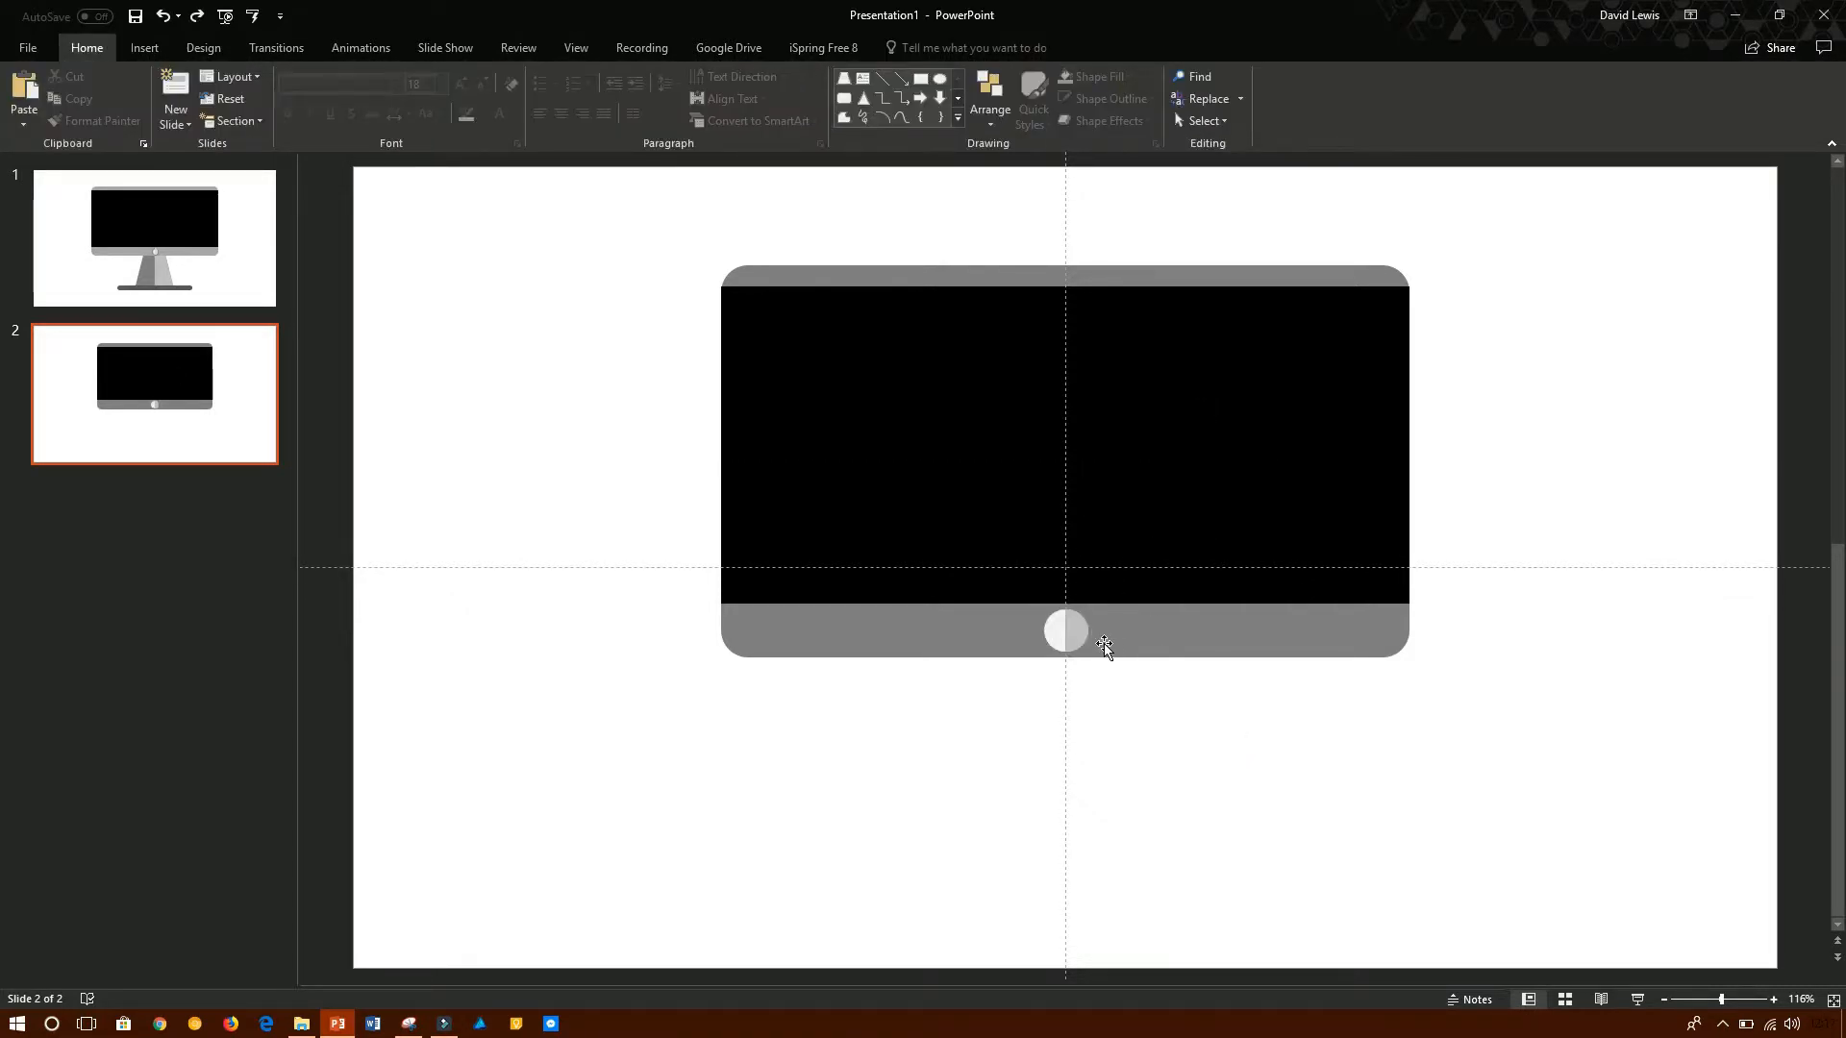
- Check the stand on slide 1 and draw a trapezoid for it below the monitor frame on slide 2
{"action": "left_click", "coordinate": [128, 294]}
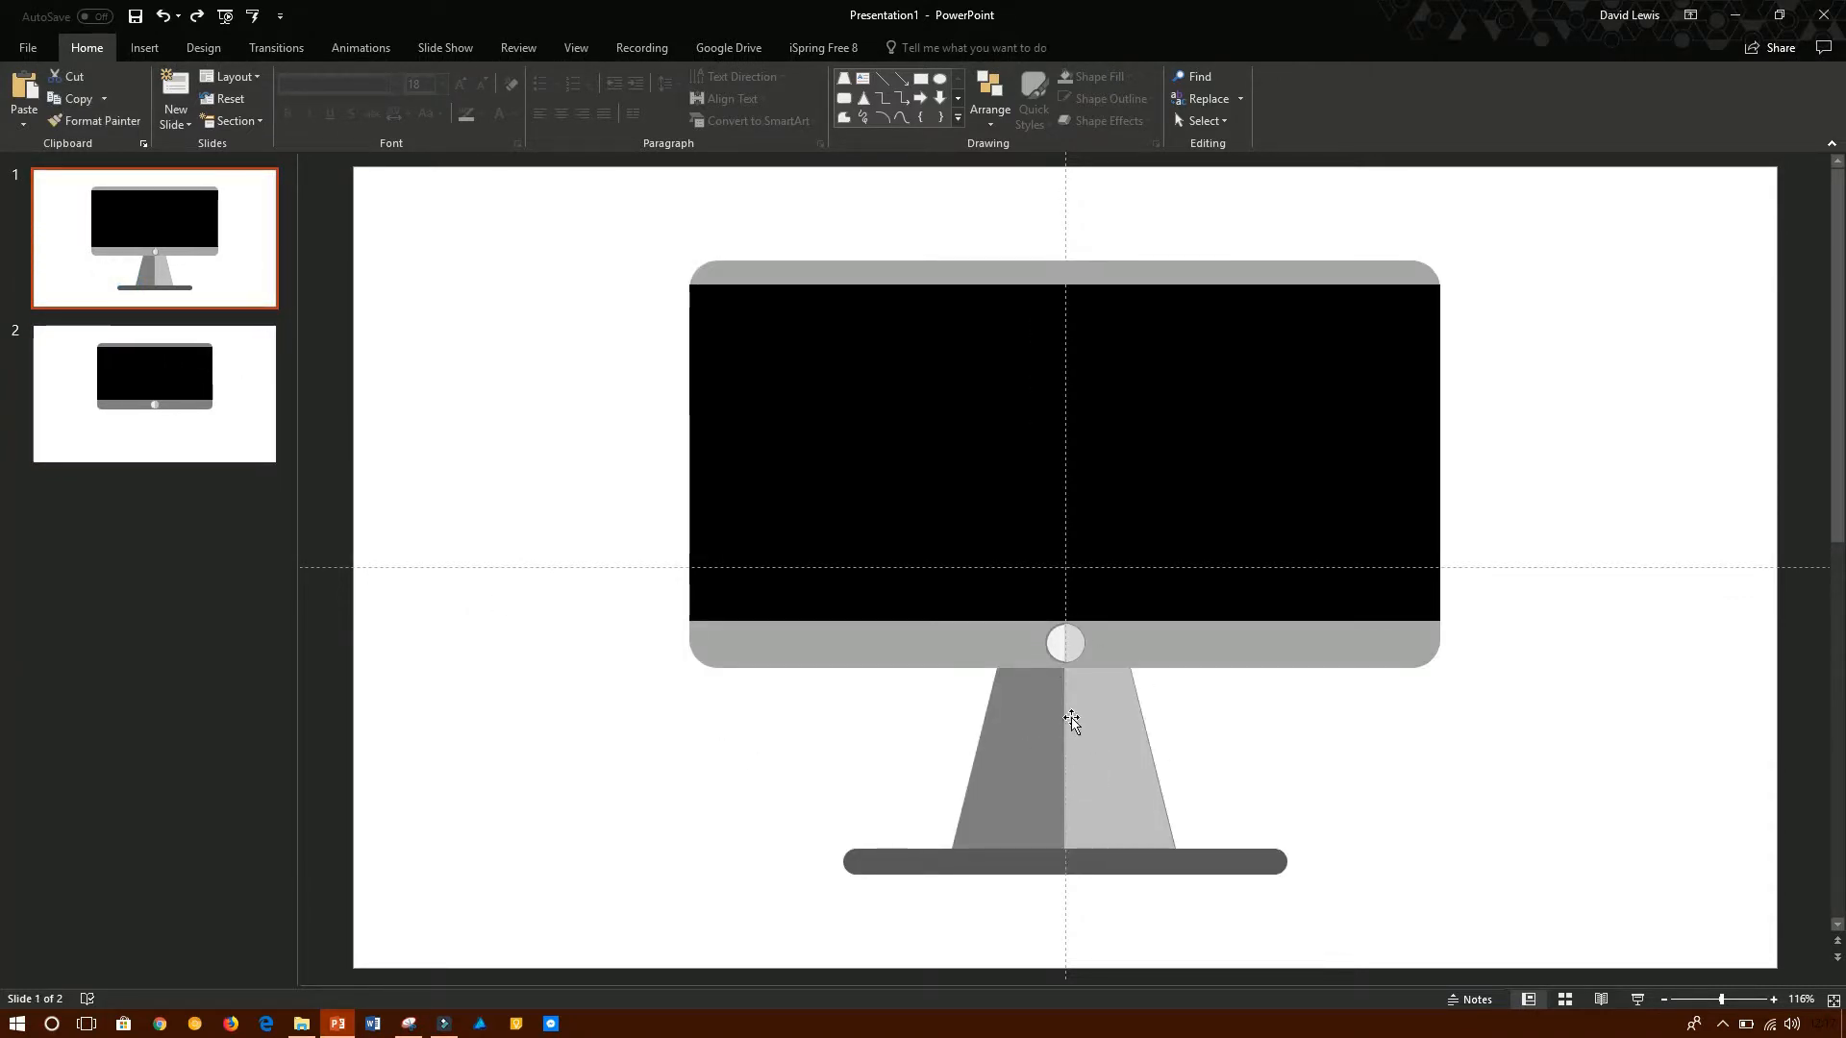
{"action": "key", "text": "Down"}
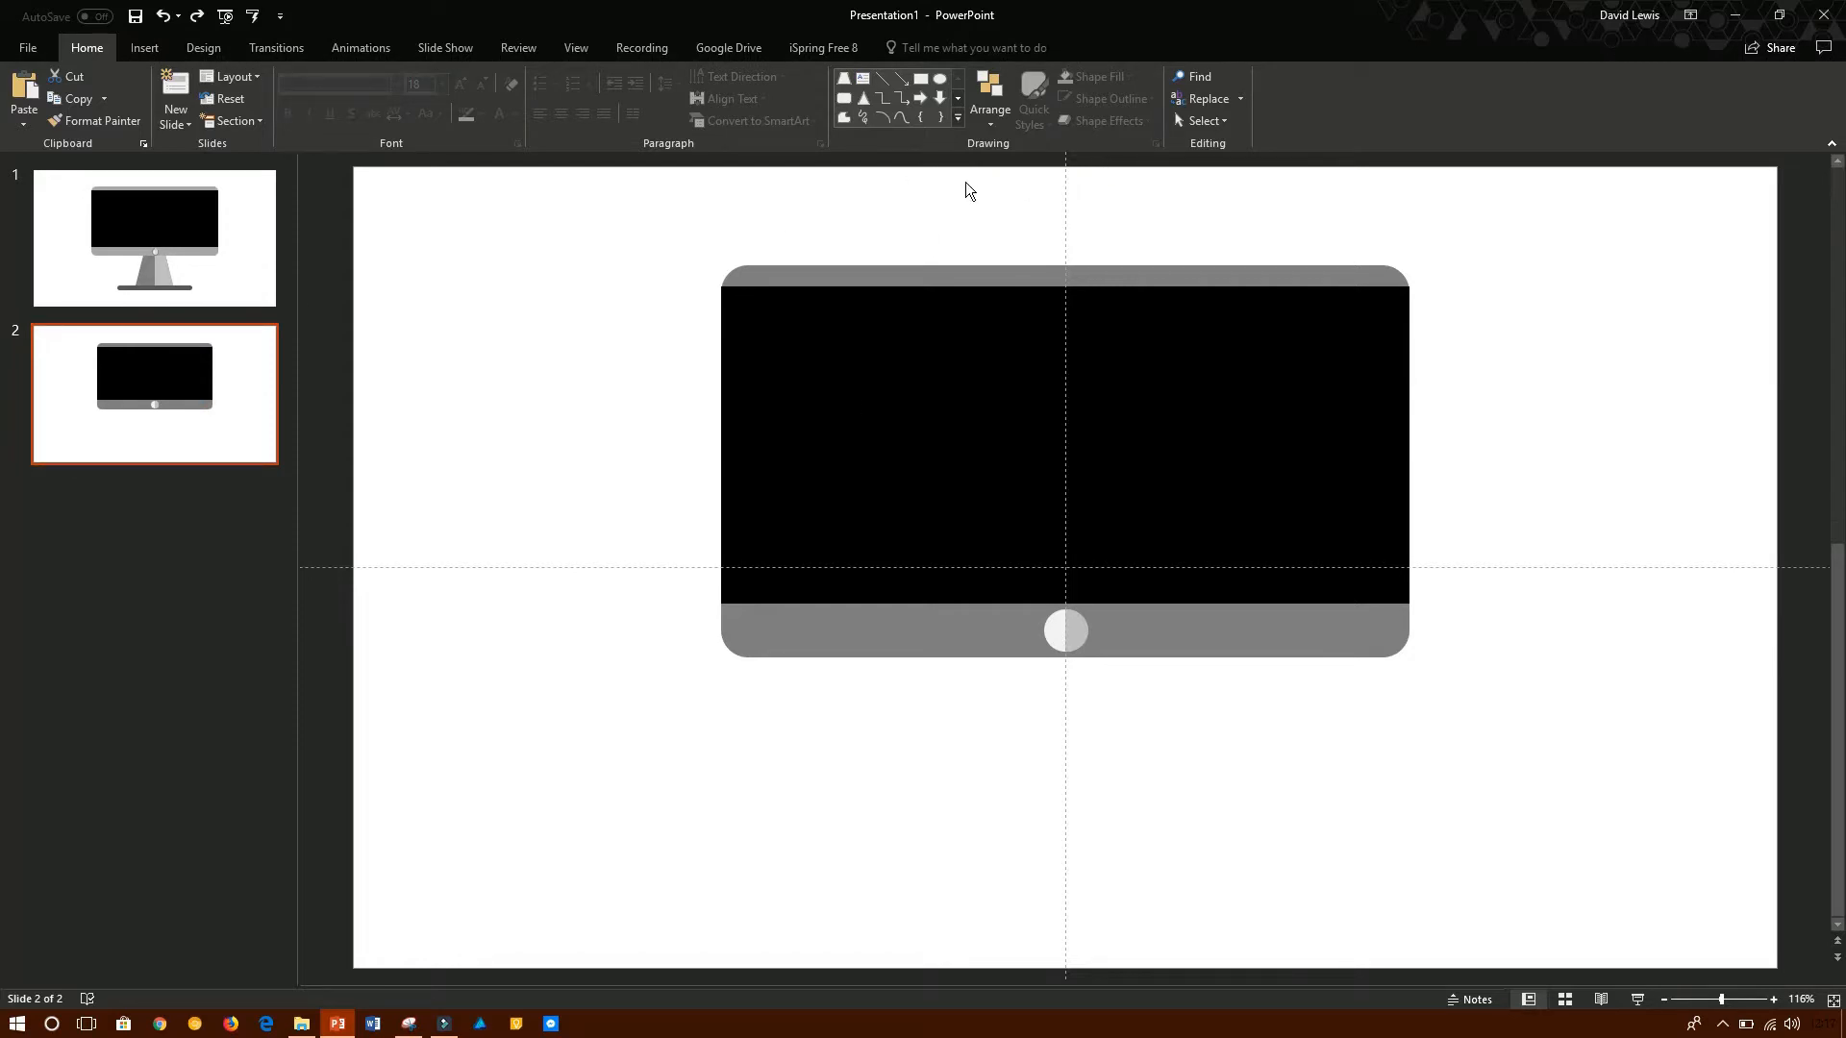
{"action": "left_click", "coordinate": [958, 120]}
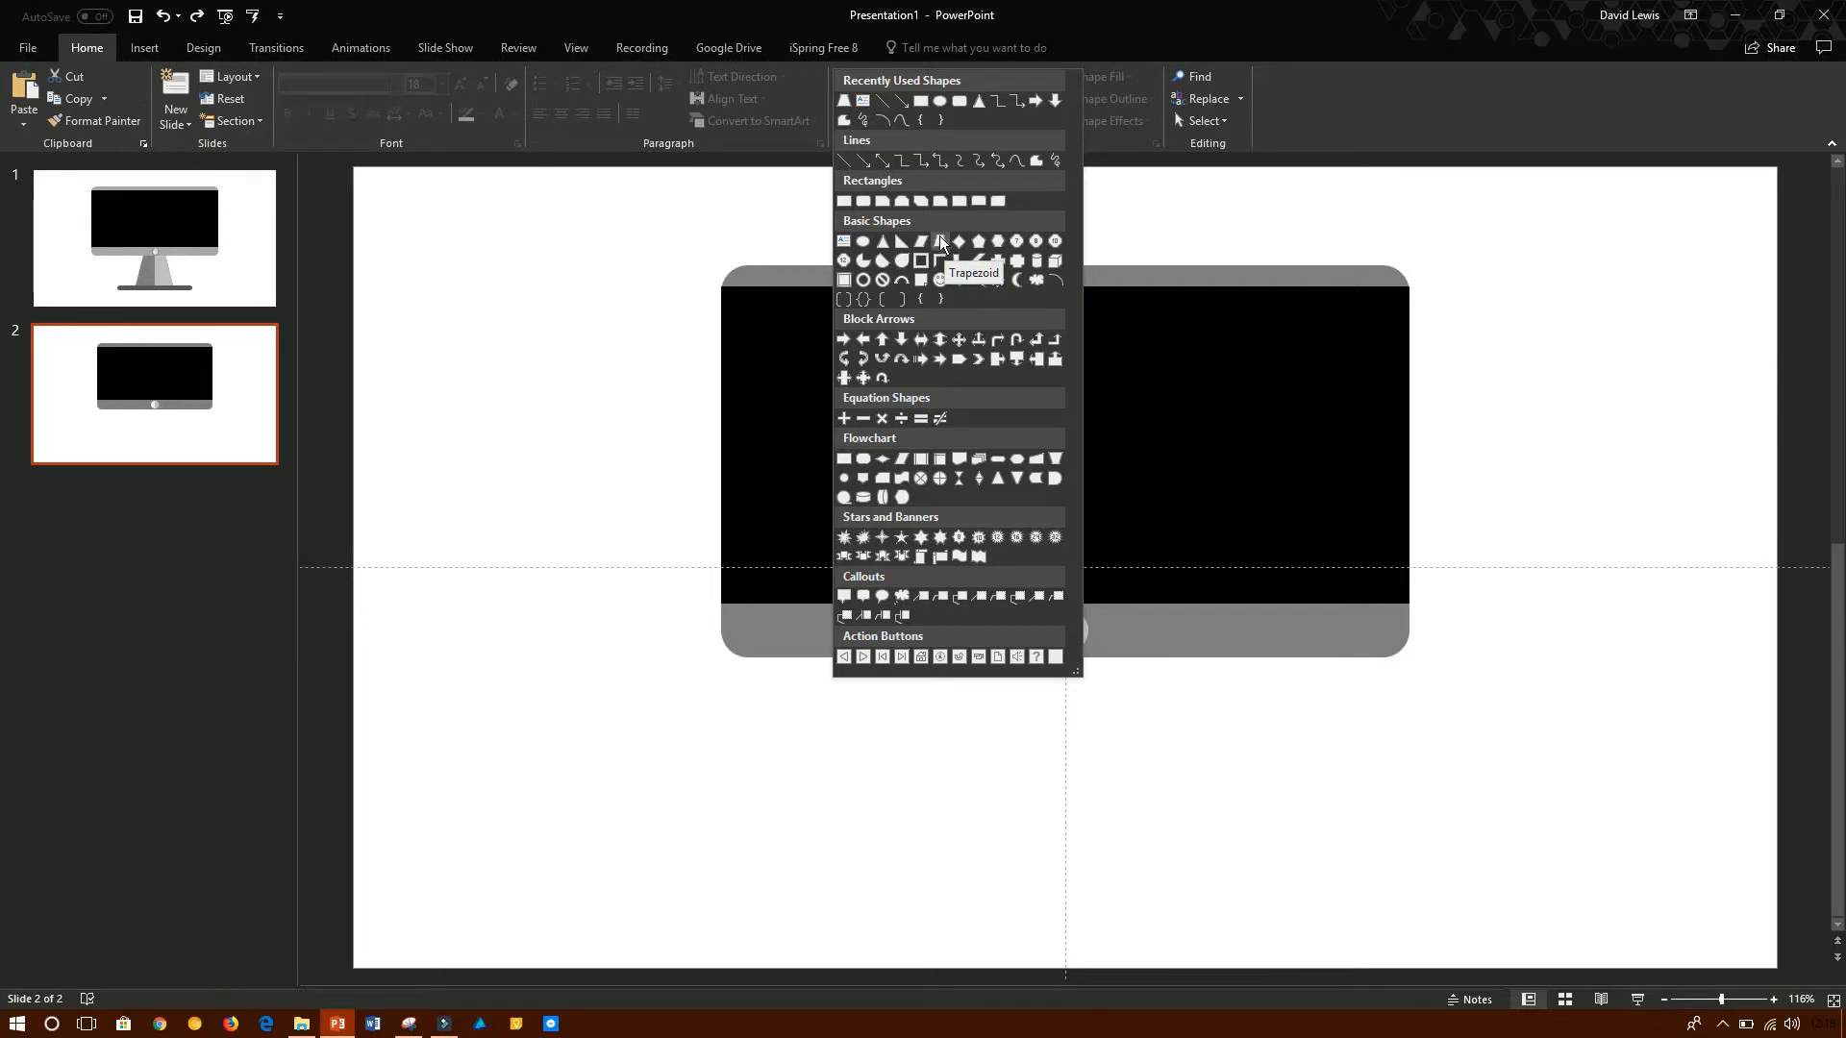
{"action": "left_click", "coordinate": [1092, 60]}
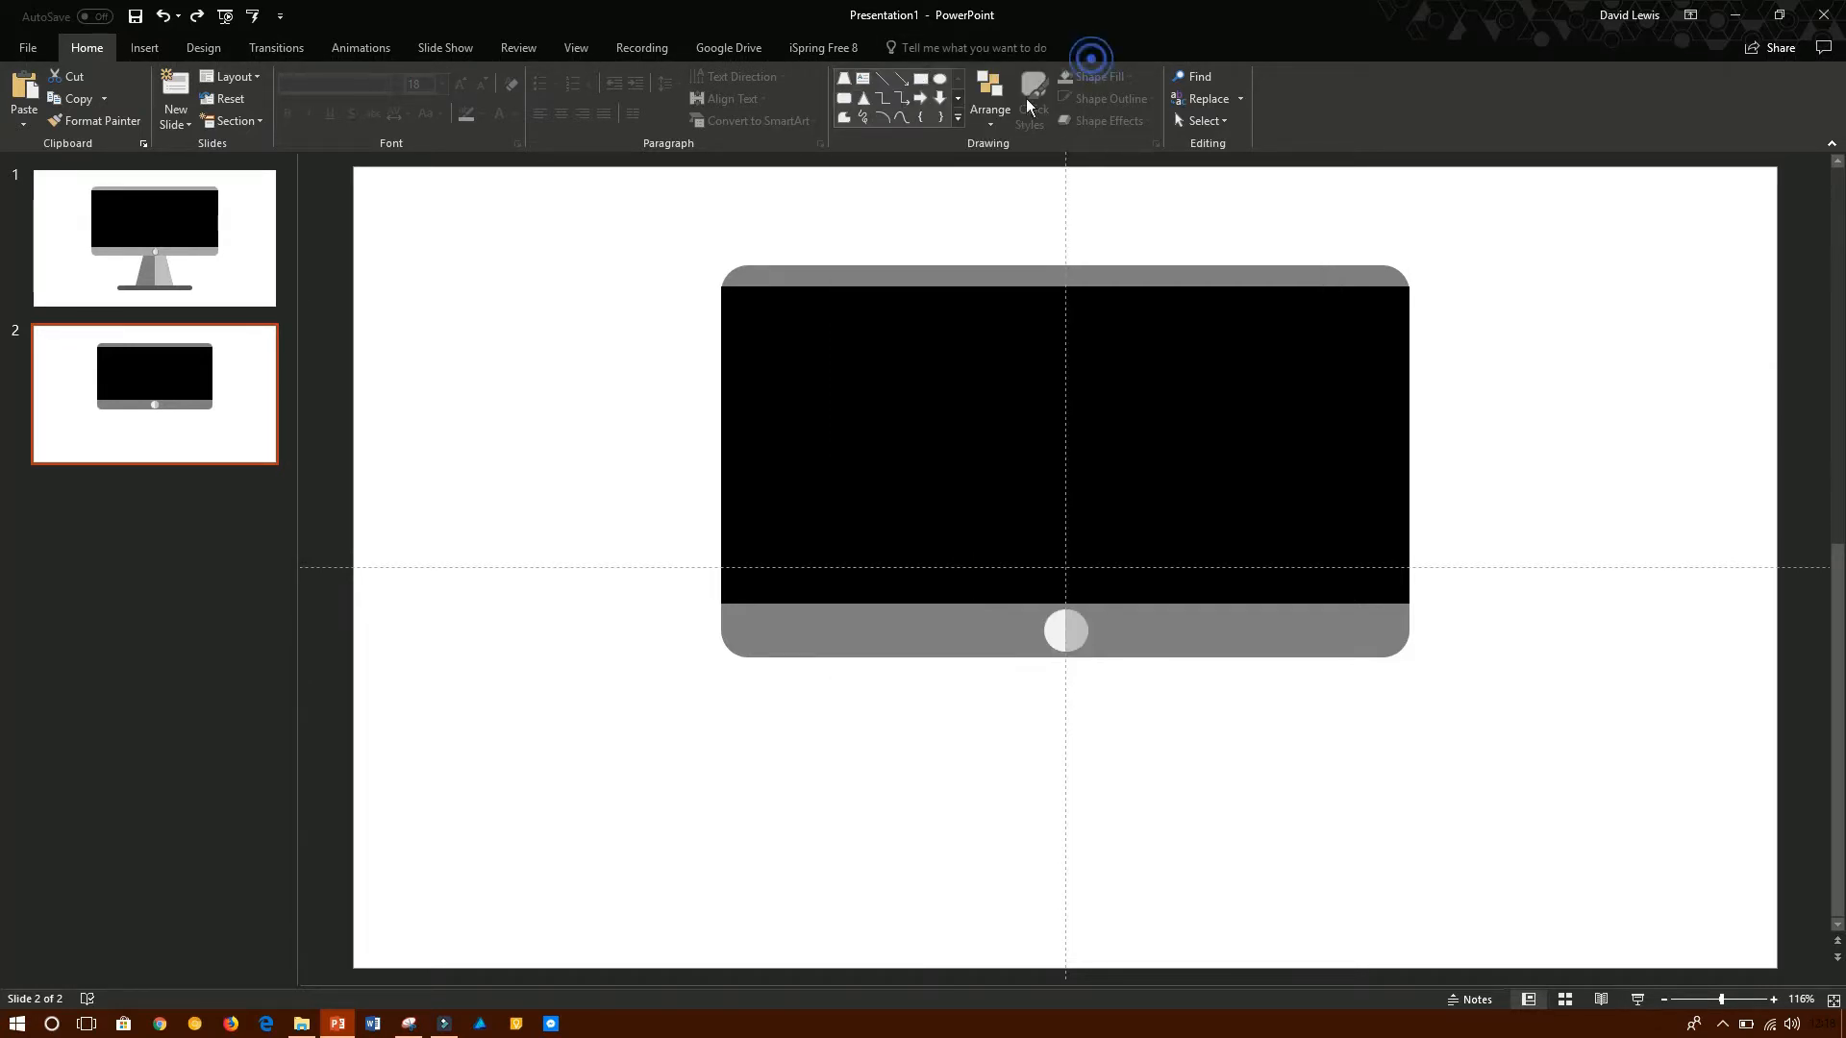
{"action": "left_click", "coordinate": [956, 118]}
{"action": "left_click", "coordinate": [939, 235]}
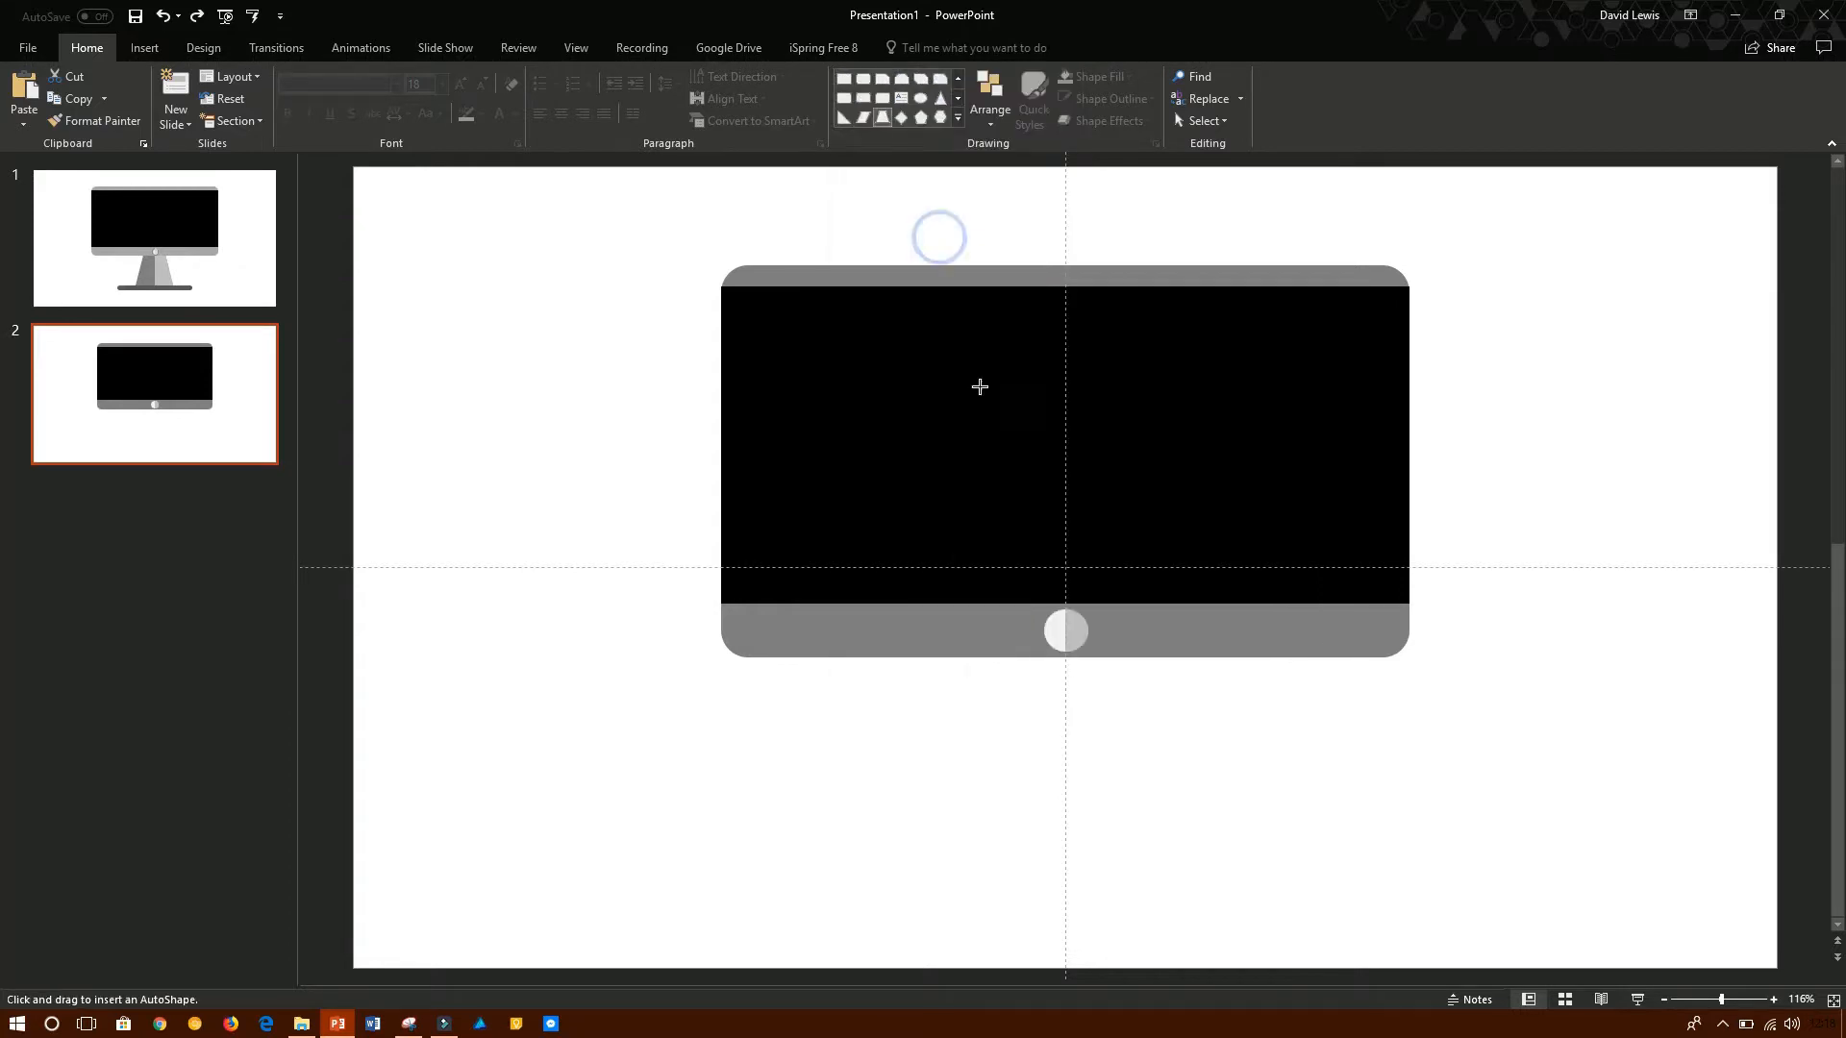
{"action": "mouse_move", "coordinate": [967, 664]}
{"action": "left_mouse_down"}
{"action": "mouse_move", "coordinate": [1203, 878]}
{"action": "mouse_move", "coordinate": [1277, 891]}
{"action": "mouse_move", "coordinate": [1188, 886]}
{"action": "left_mouse_up"}
- Centre the trapezoid against the frame's lower edge and fine-tune the slant of its sides
{"action": "left_click_drag", "start_coordinate": [1137, 824], "coordinate": [1129, 814]}
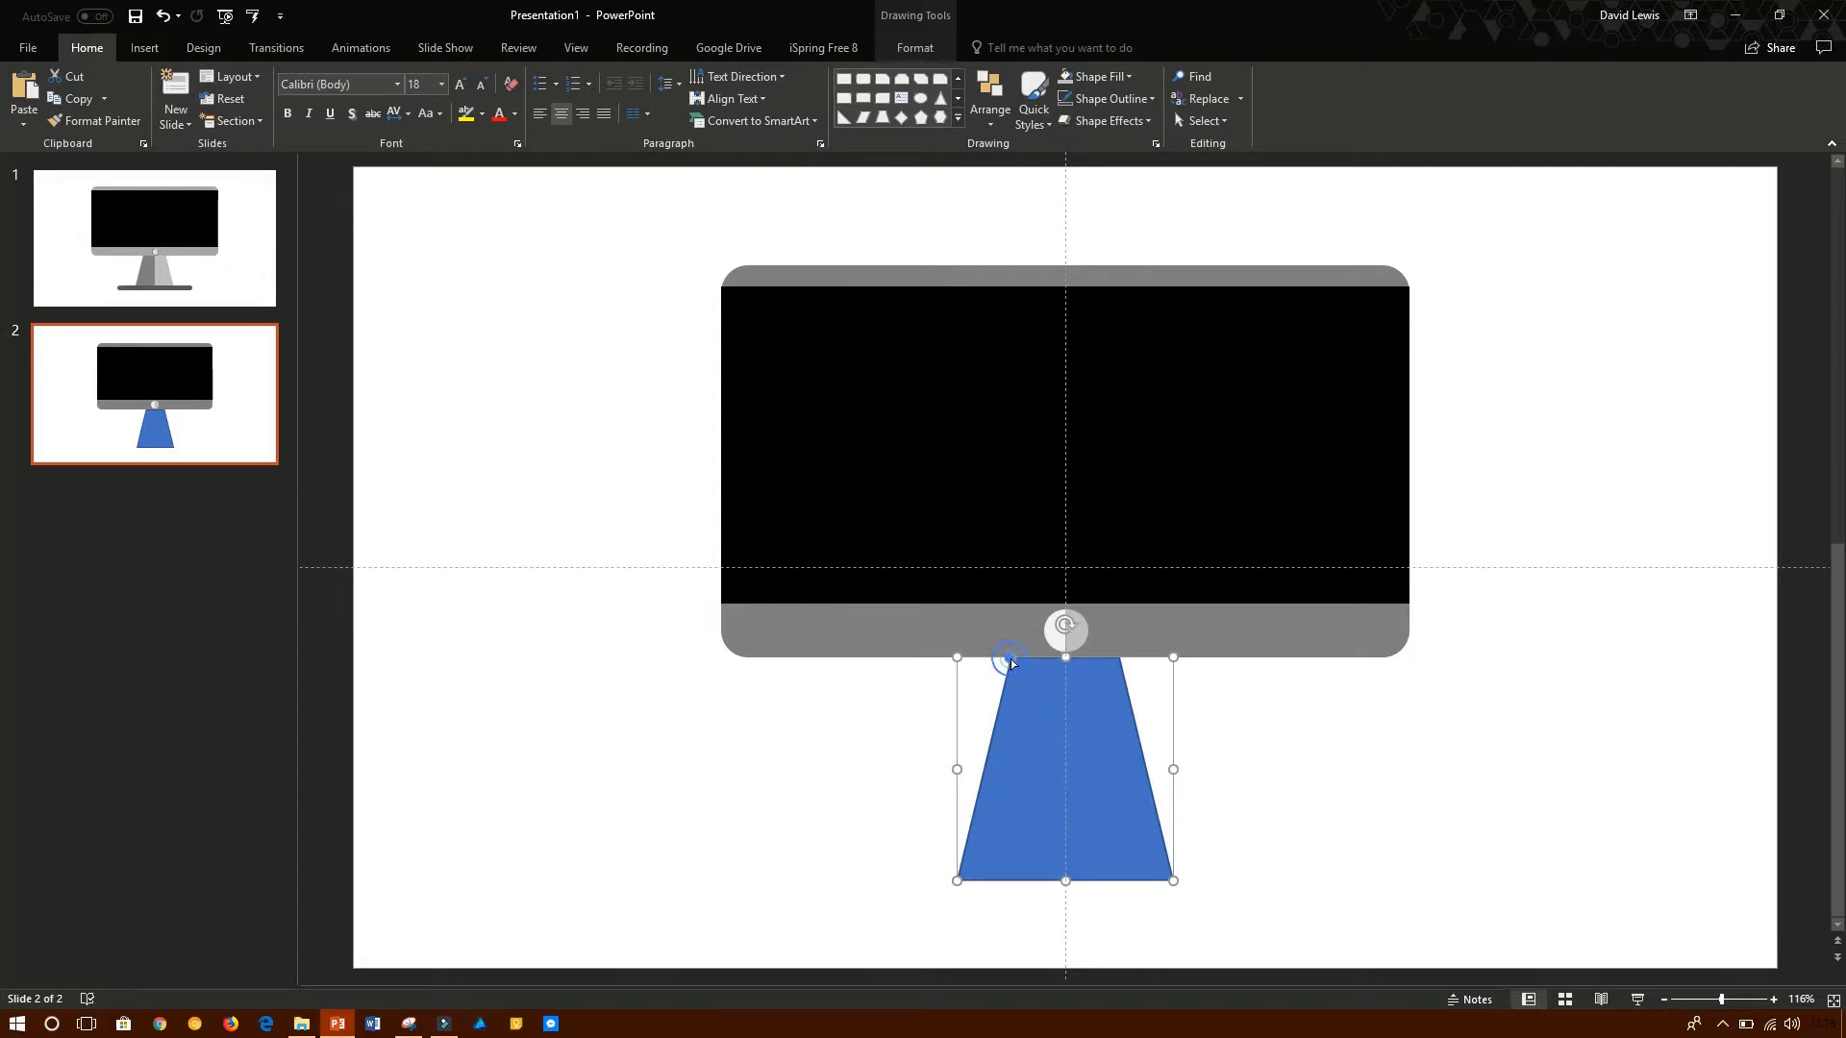
{"action": "mouse_move", "coordinate": [1010, 662]}
{"action": "left_mouse_down"}
{"action": "mouse_move", "coordinate": [1042, 655]}
{"action": "mouse_move", "coordinate": [958, 656]}
{"action": "mouse_move", "coordinate": [1011, 655]}
{"action": "left_mouse_up"}
{"action": "left_click", "coordinate": [1400, 774]}
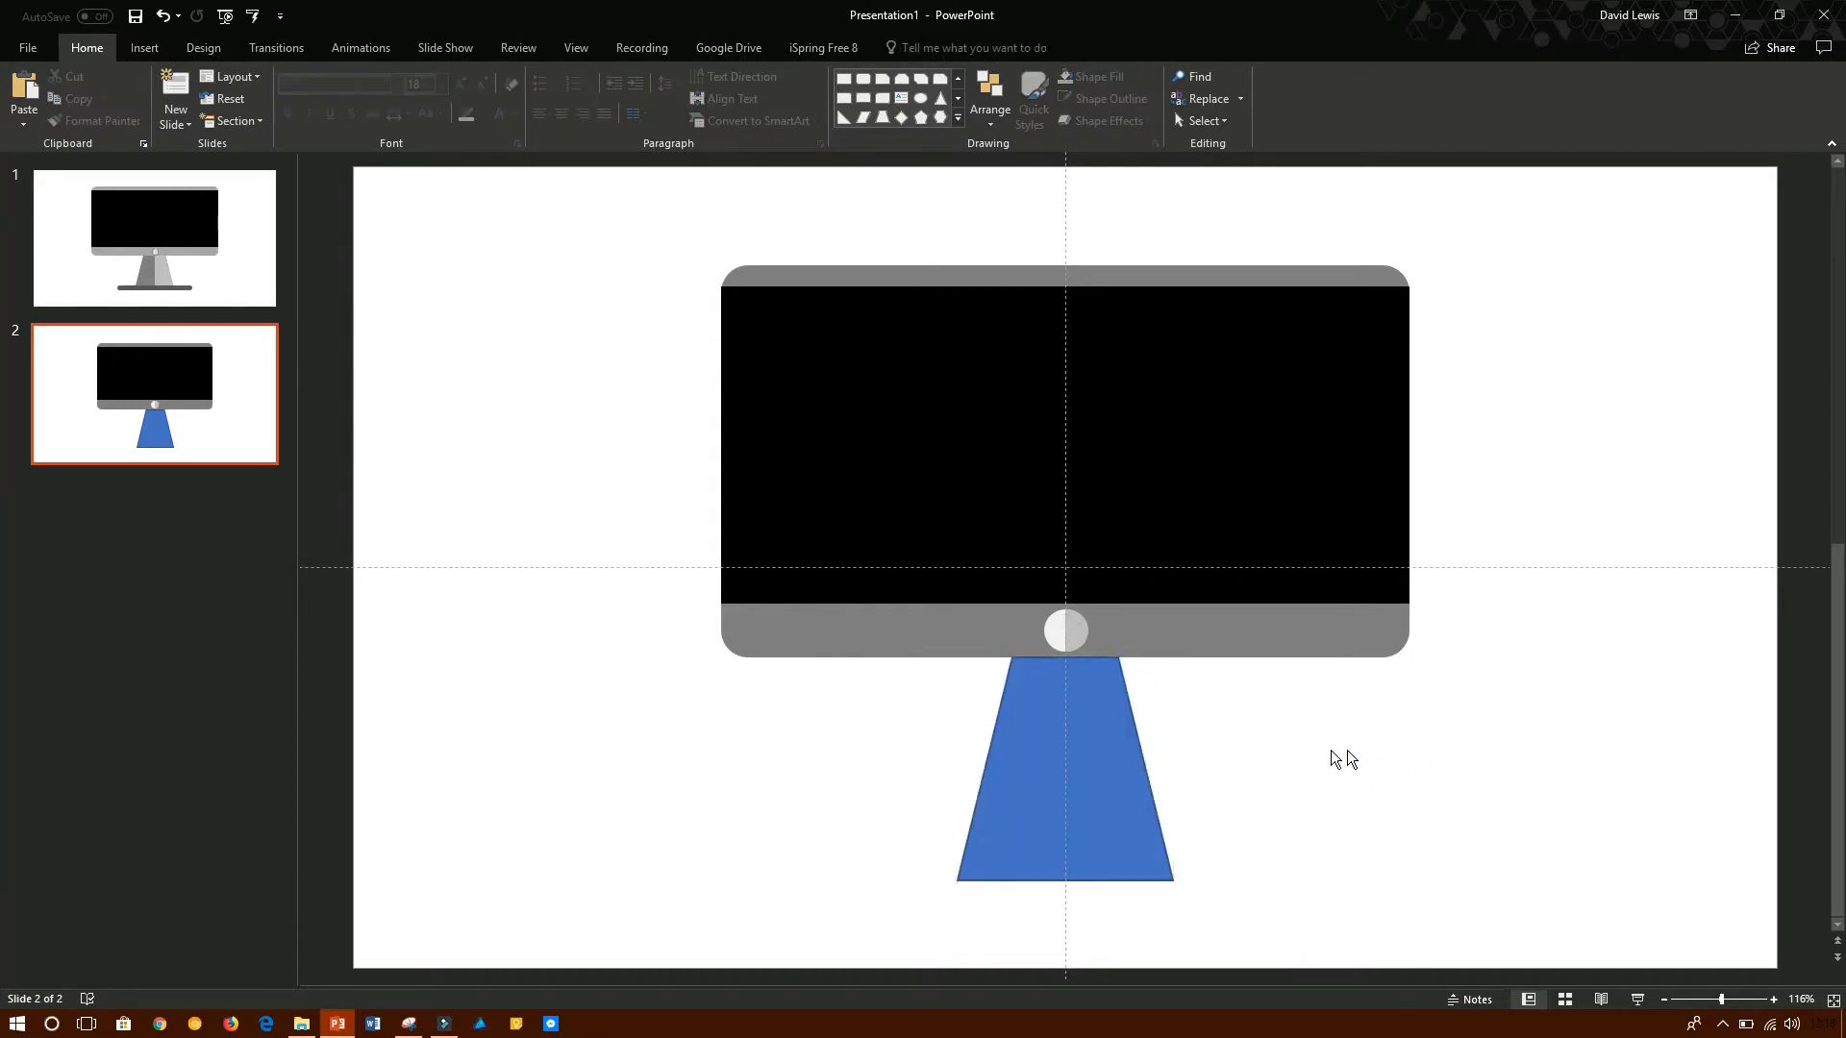
{"action": "left_click", "coordinate": [1106, 704]}
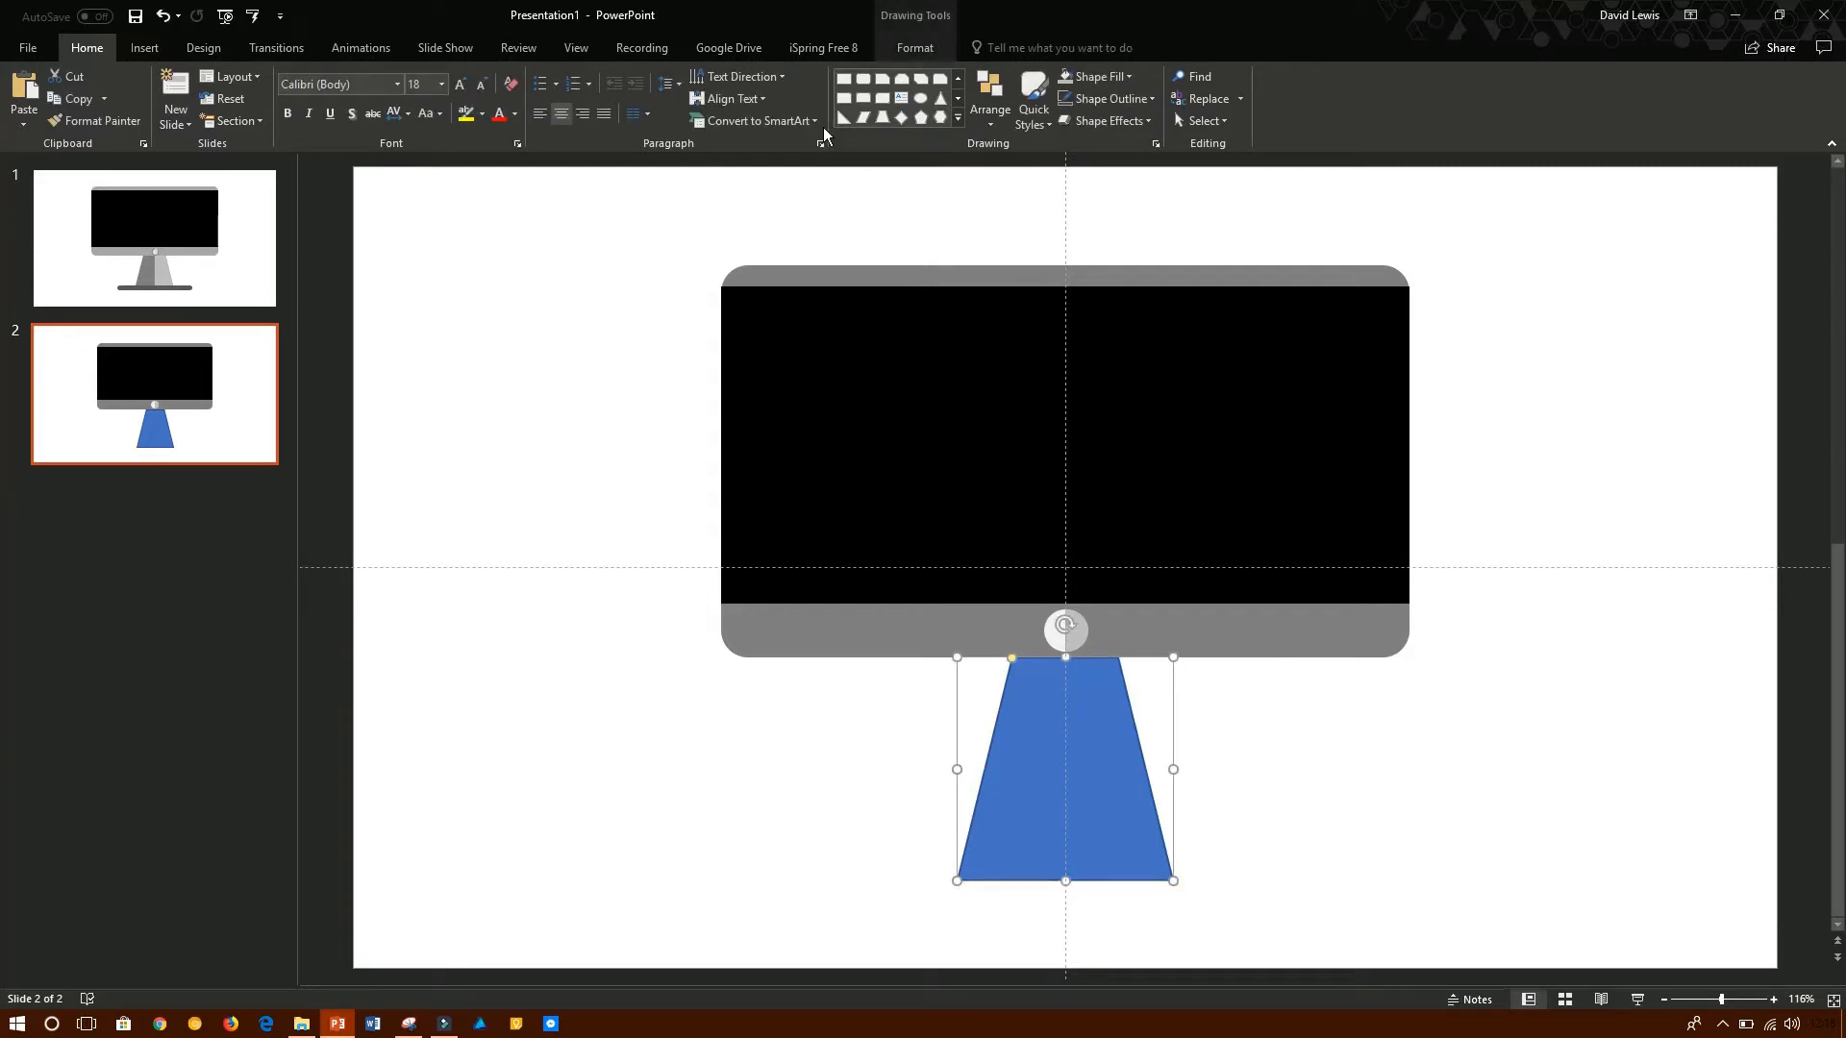